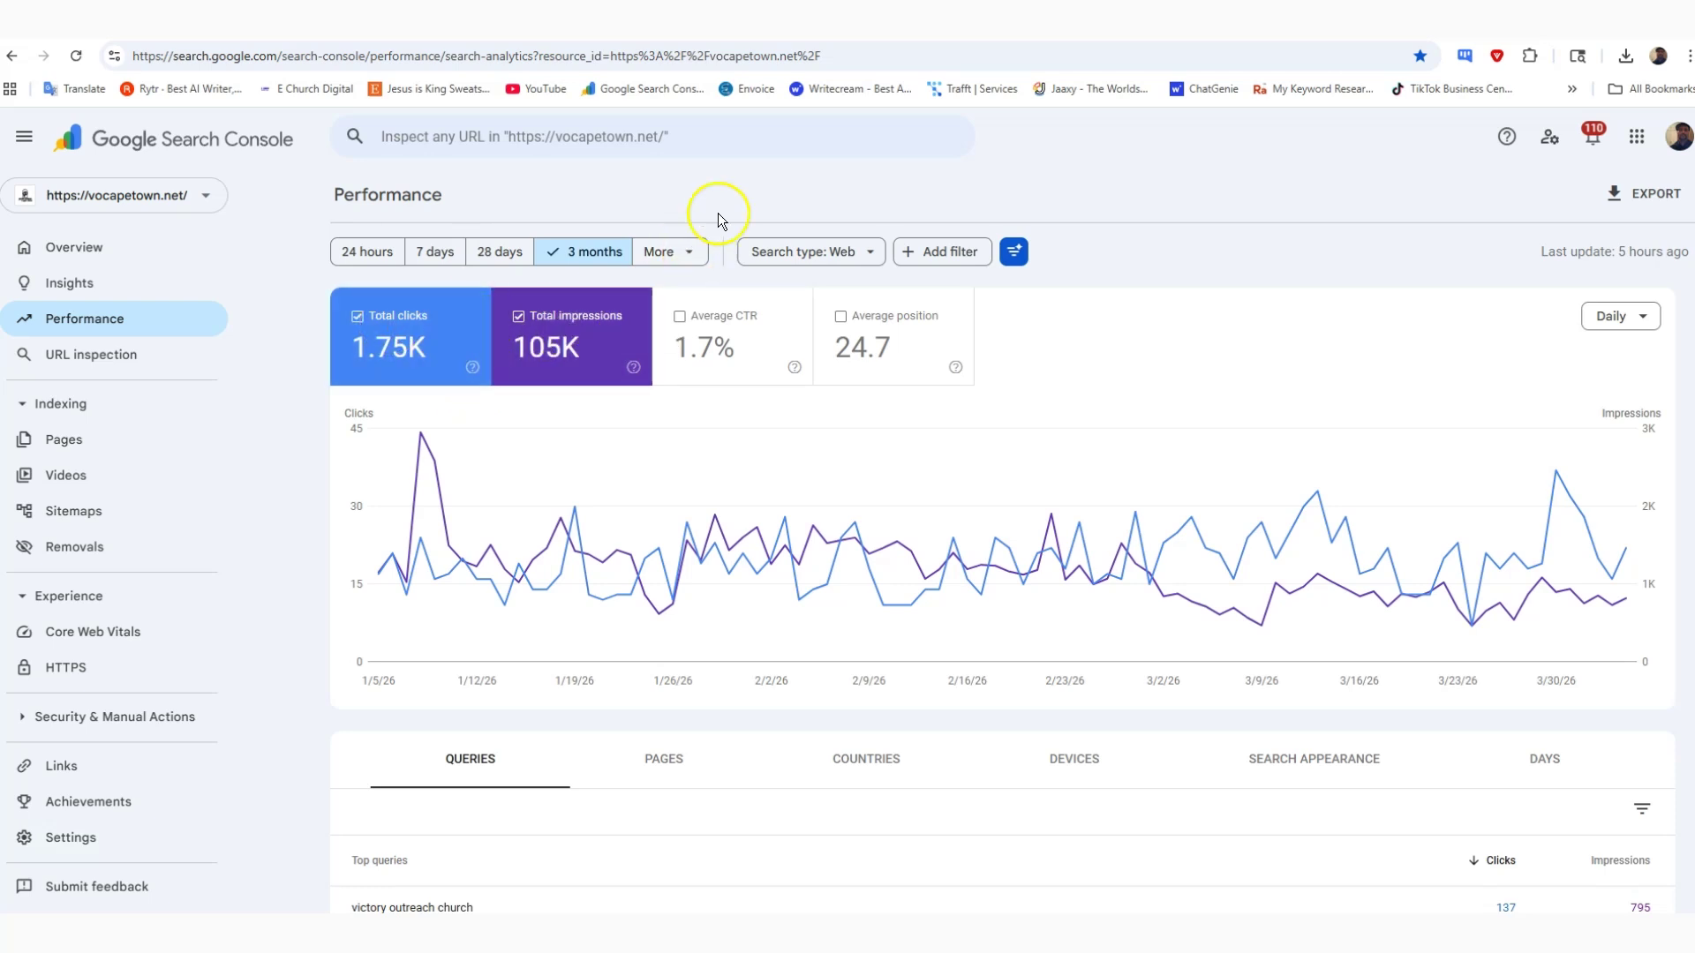
Open Google in a new tab and search for "how to find a church near me".
key(ctrl+t)
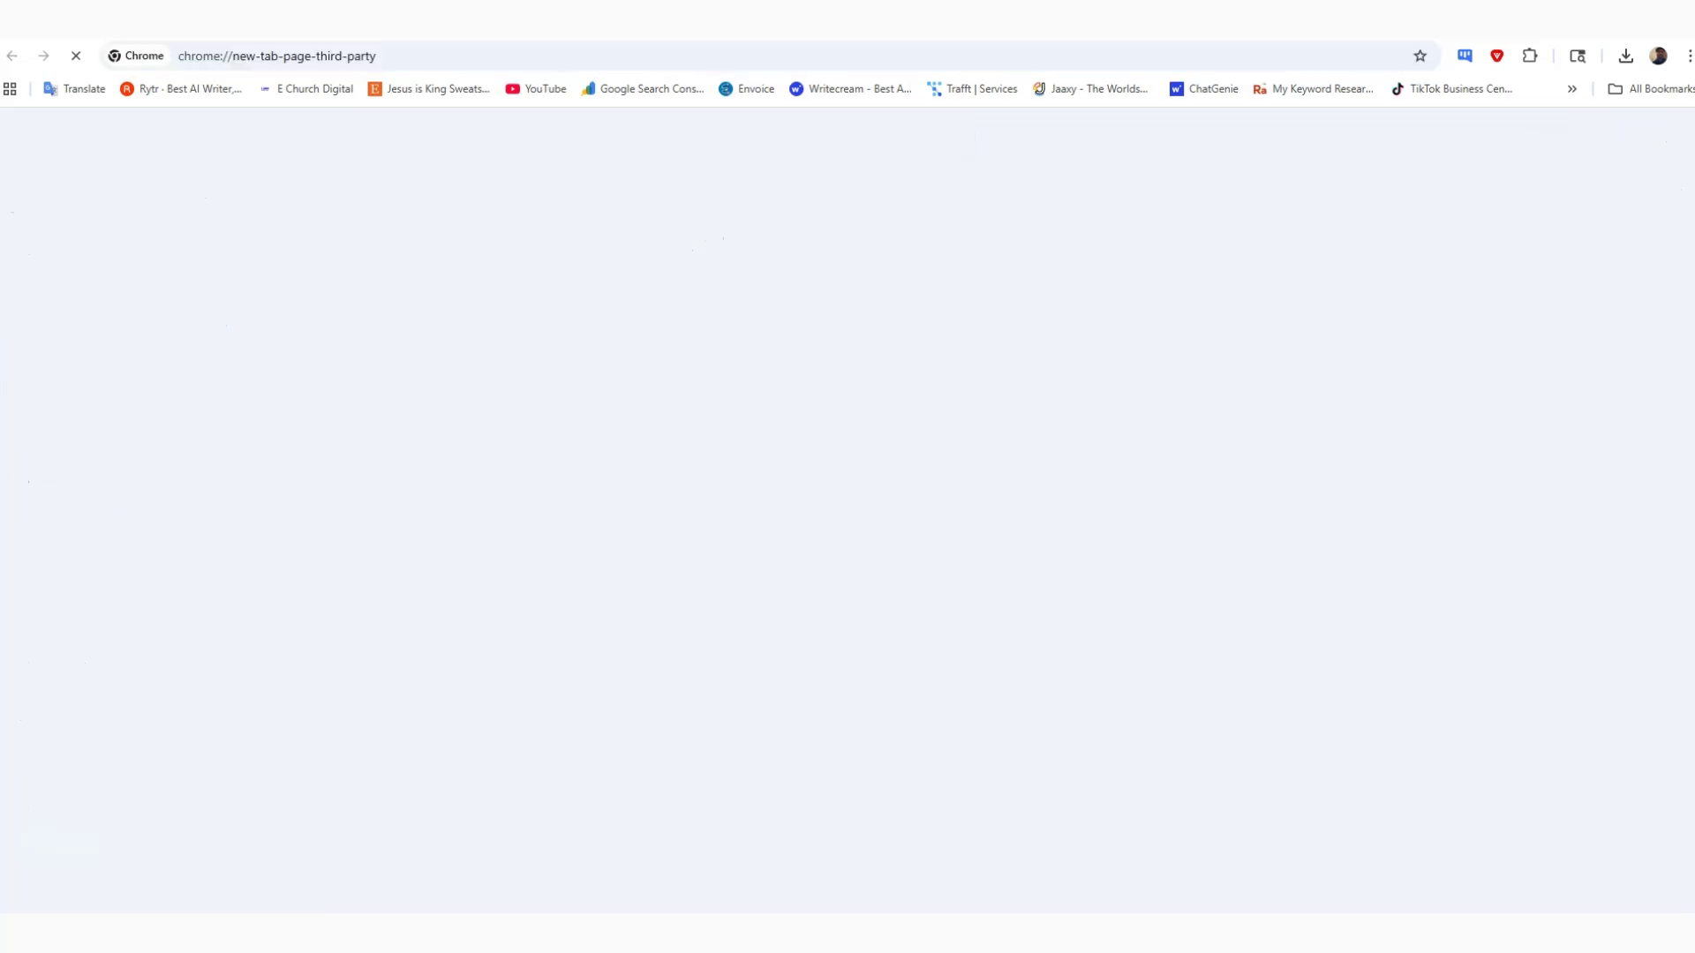
click(800, 61)
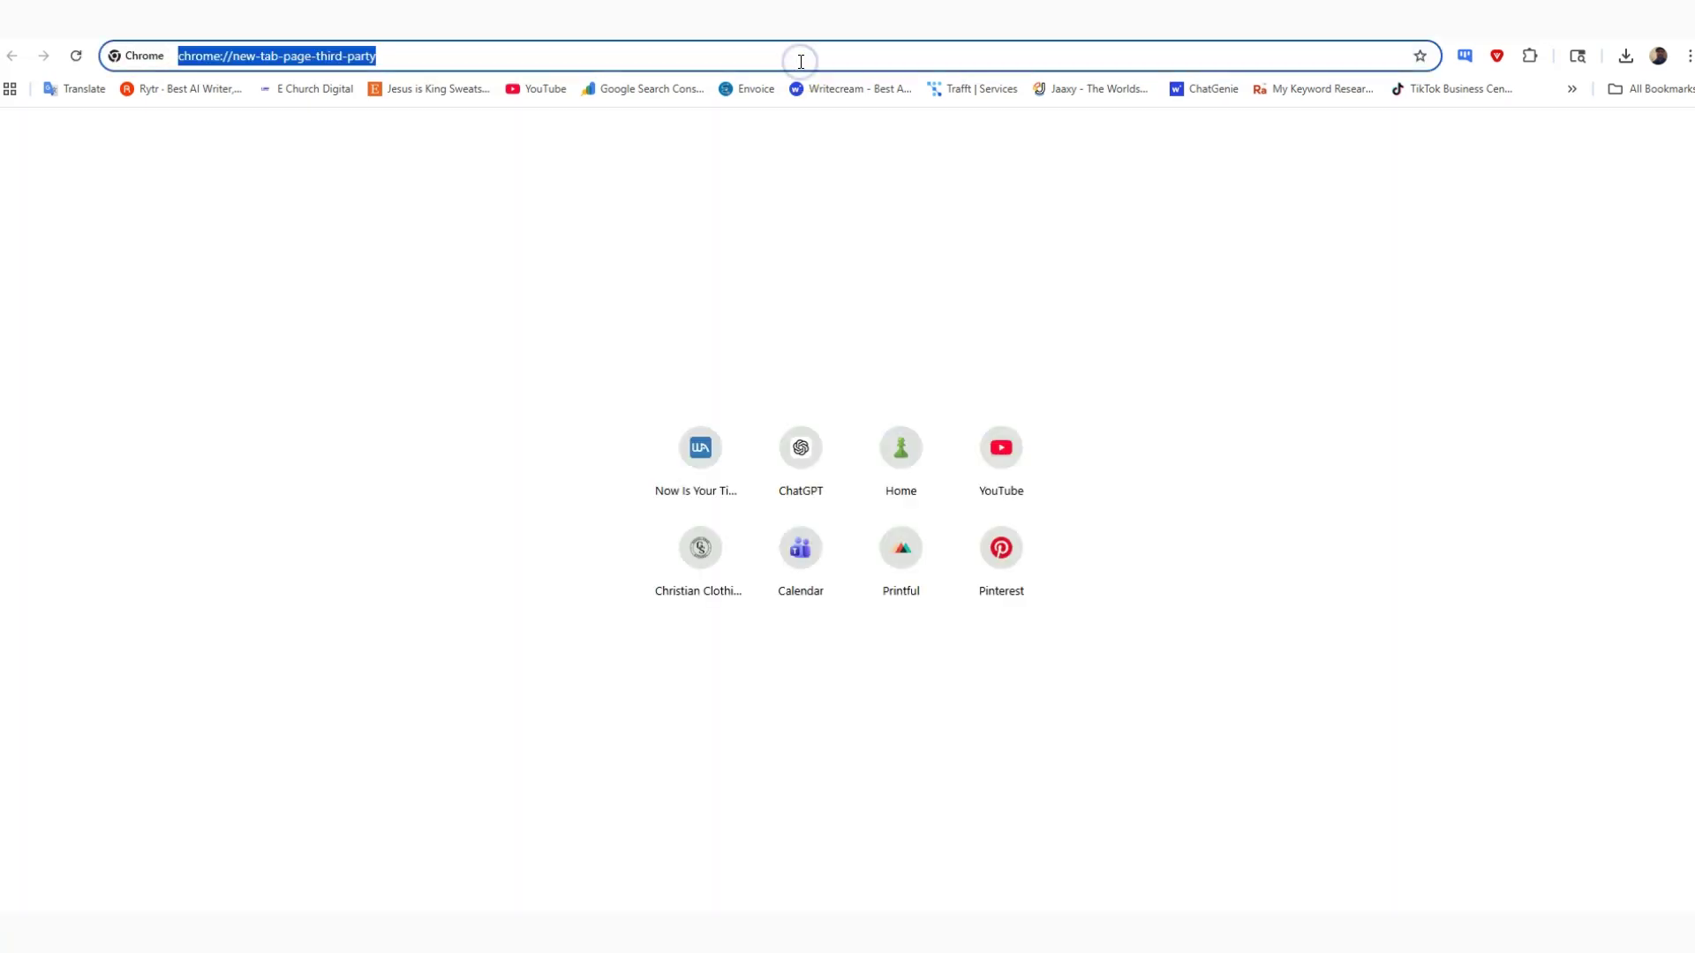
text(google.com)
key(Return)
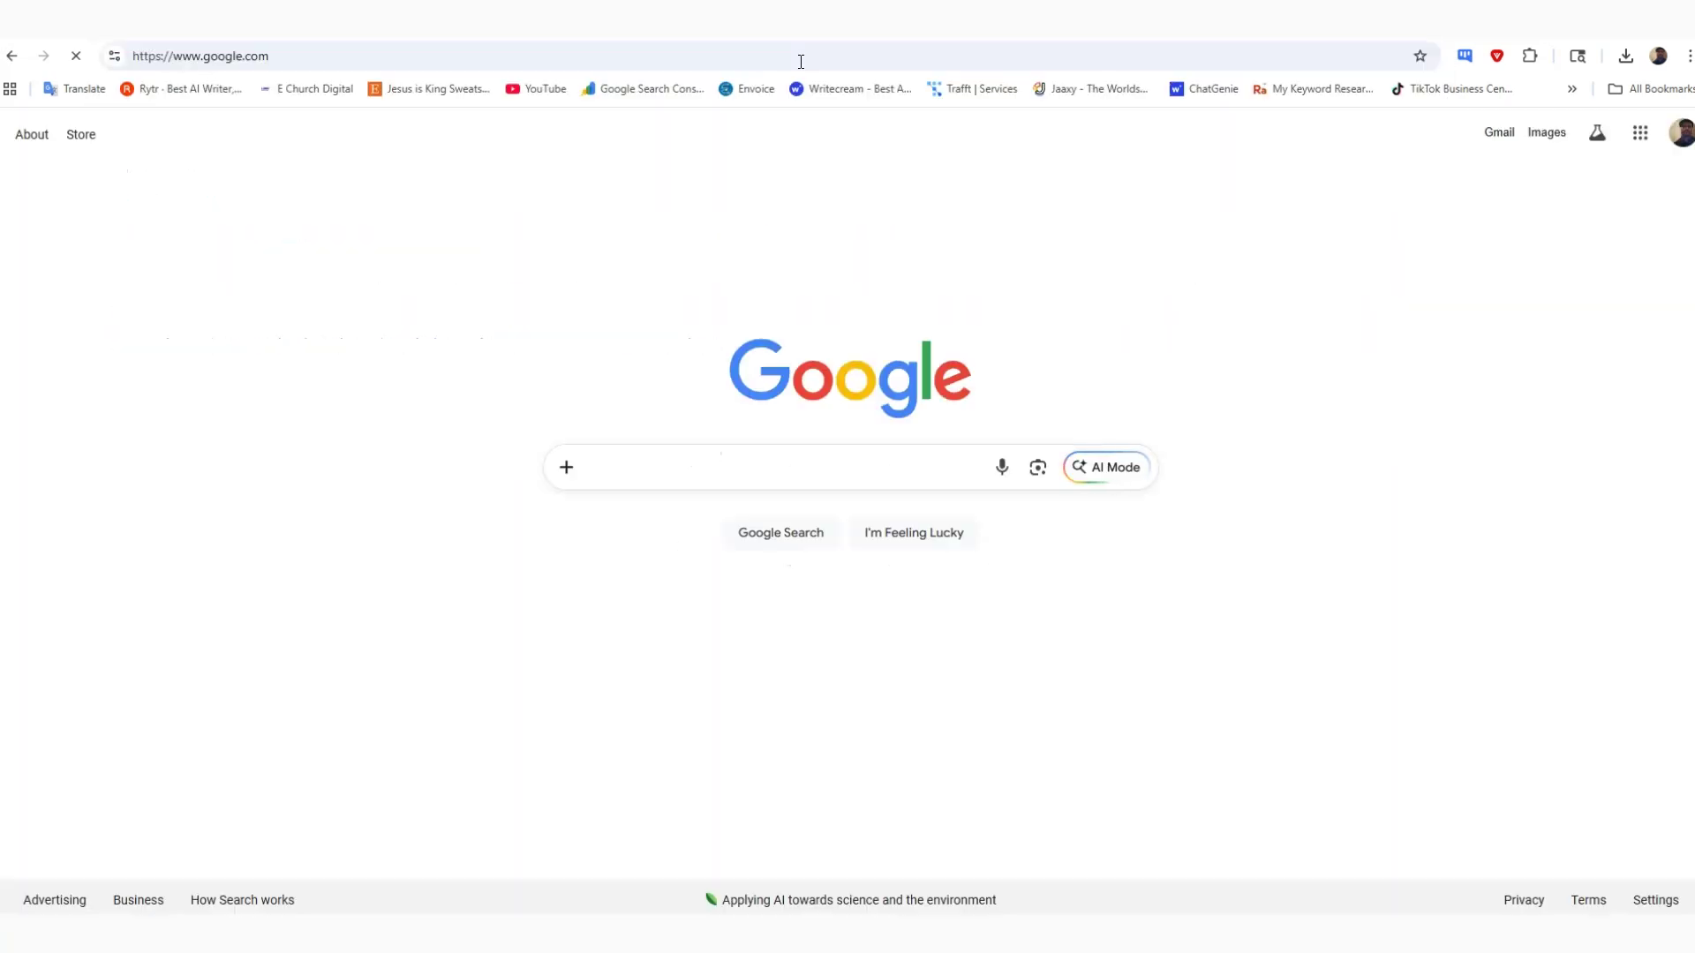
click(709, 446)
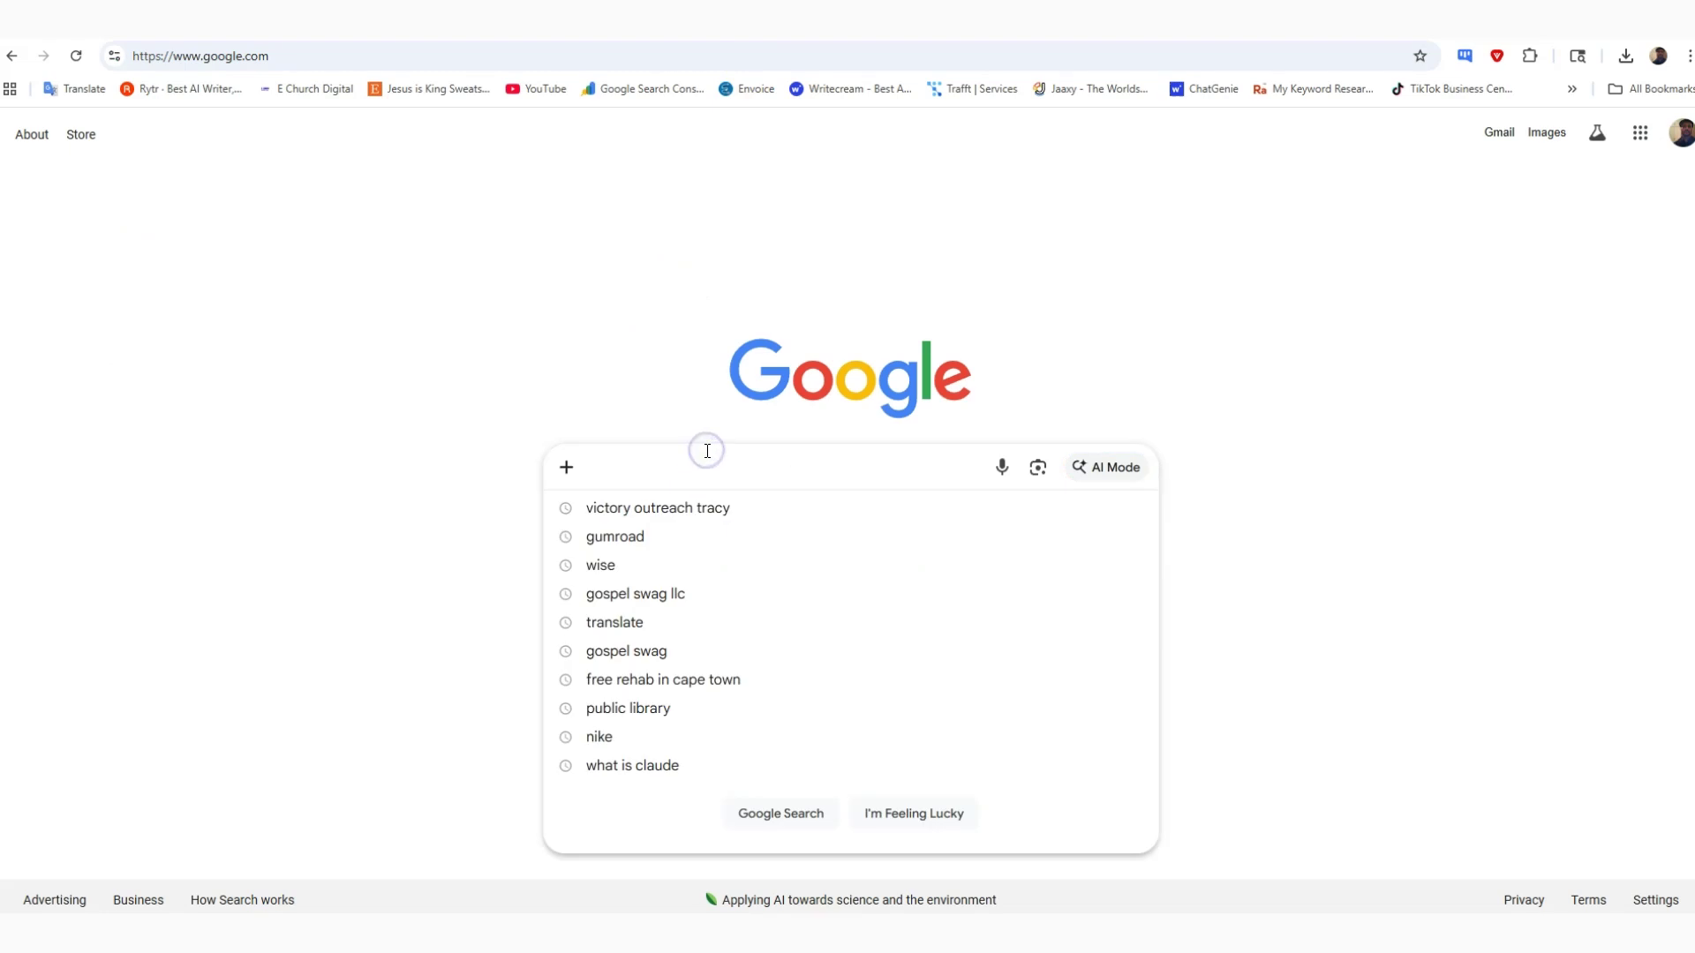
text(how to find)
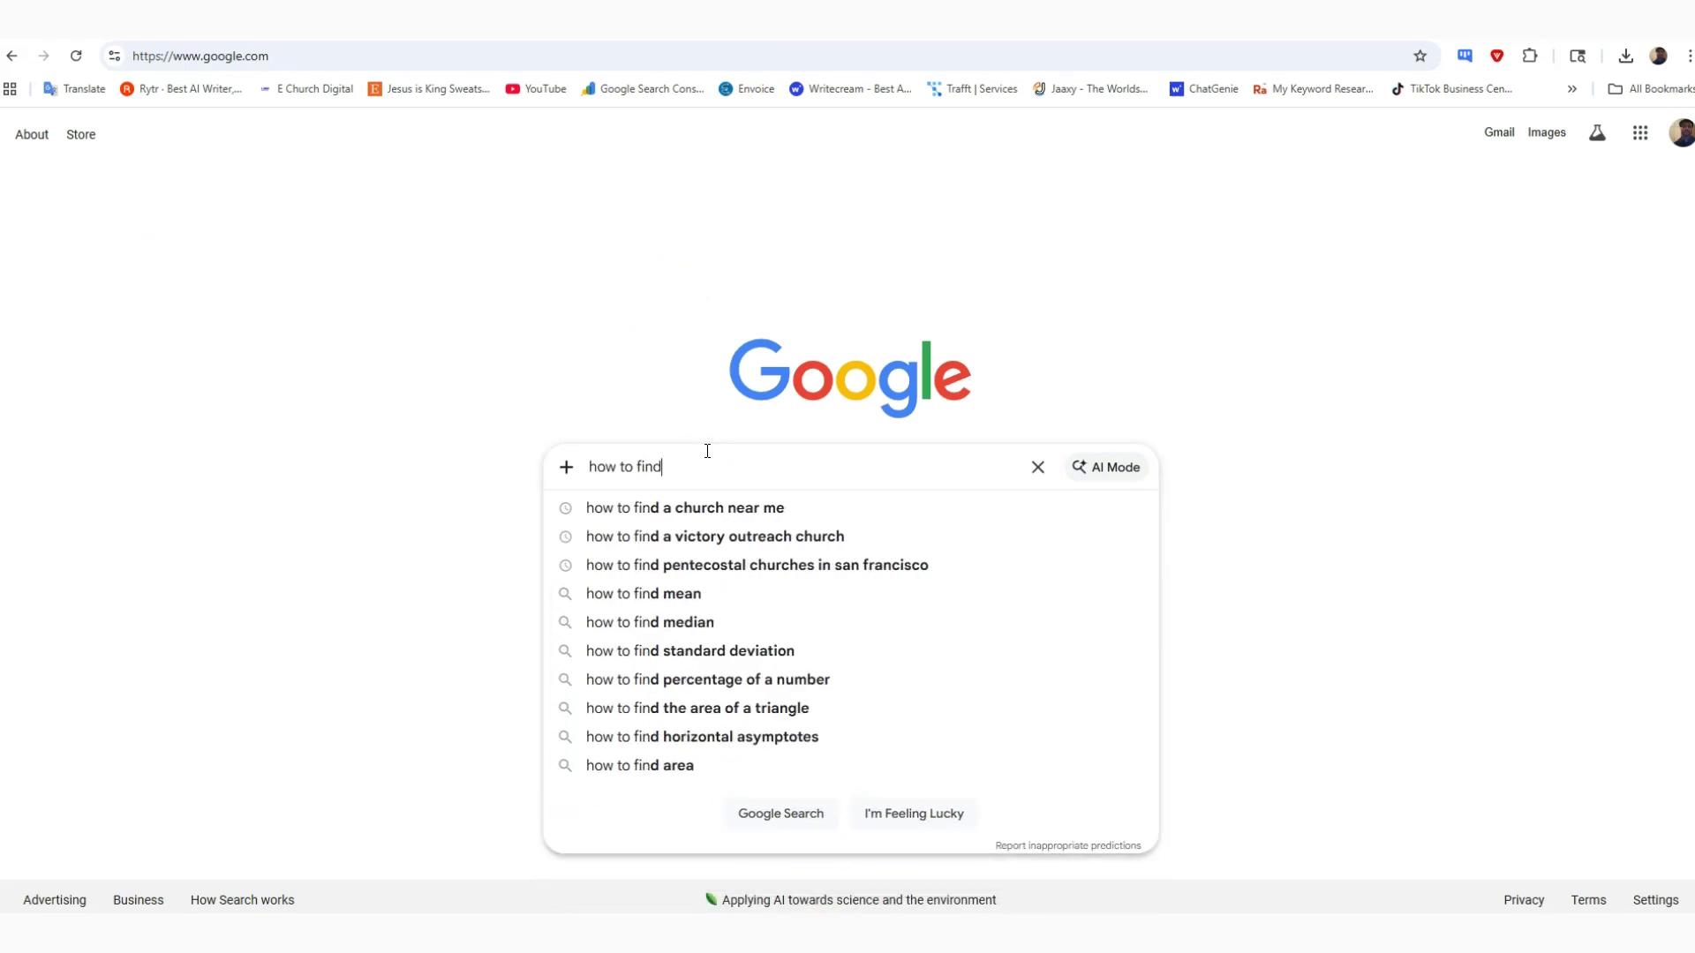
text( a church near me)
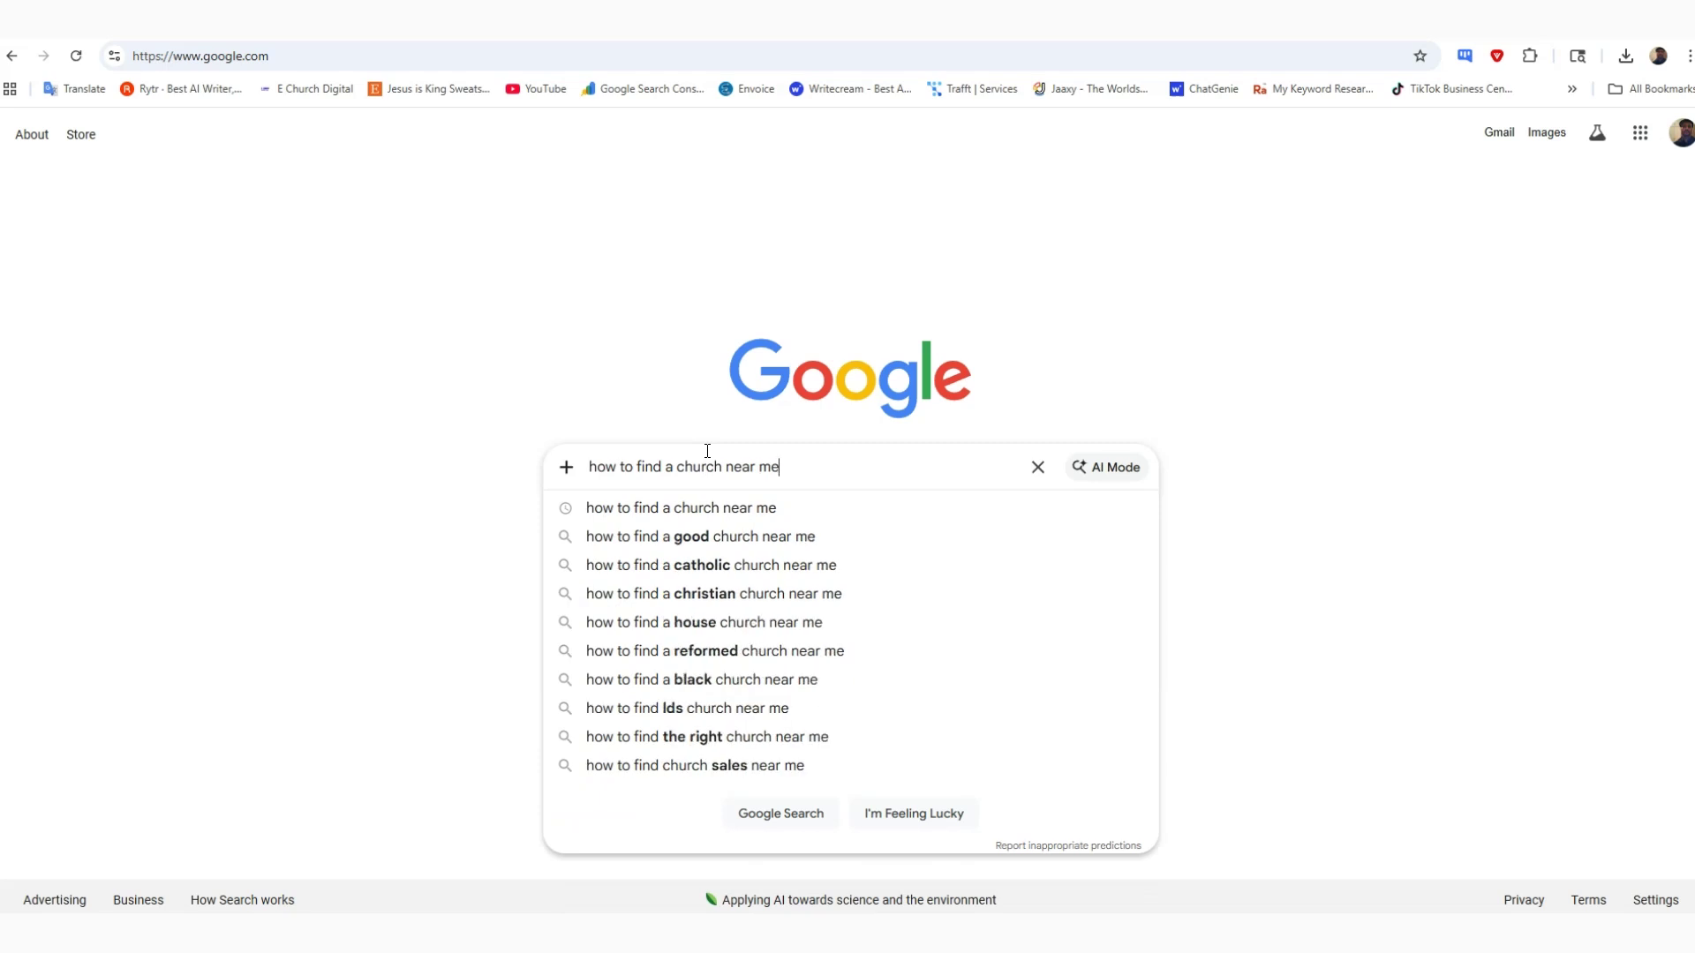
key(Return)
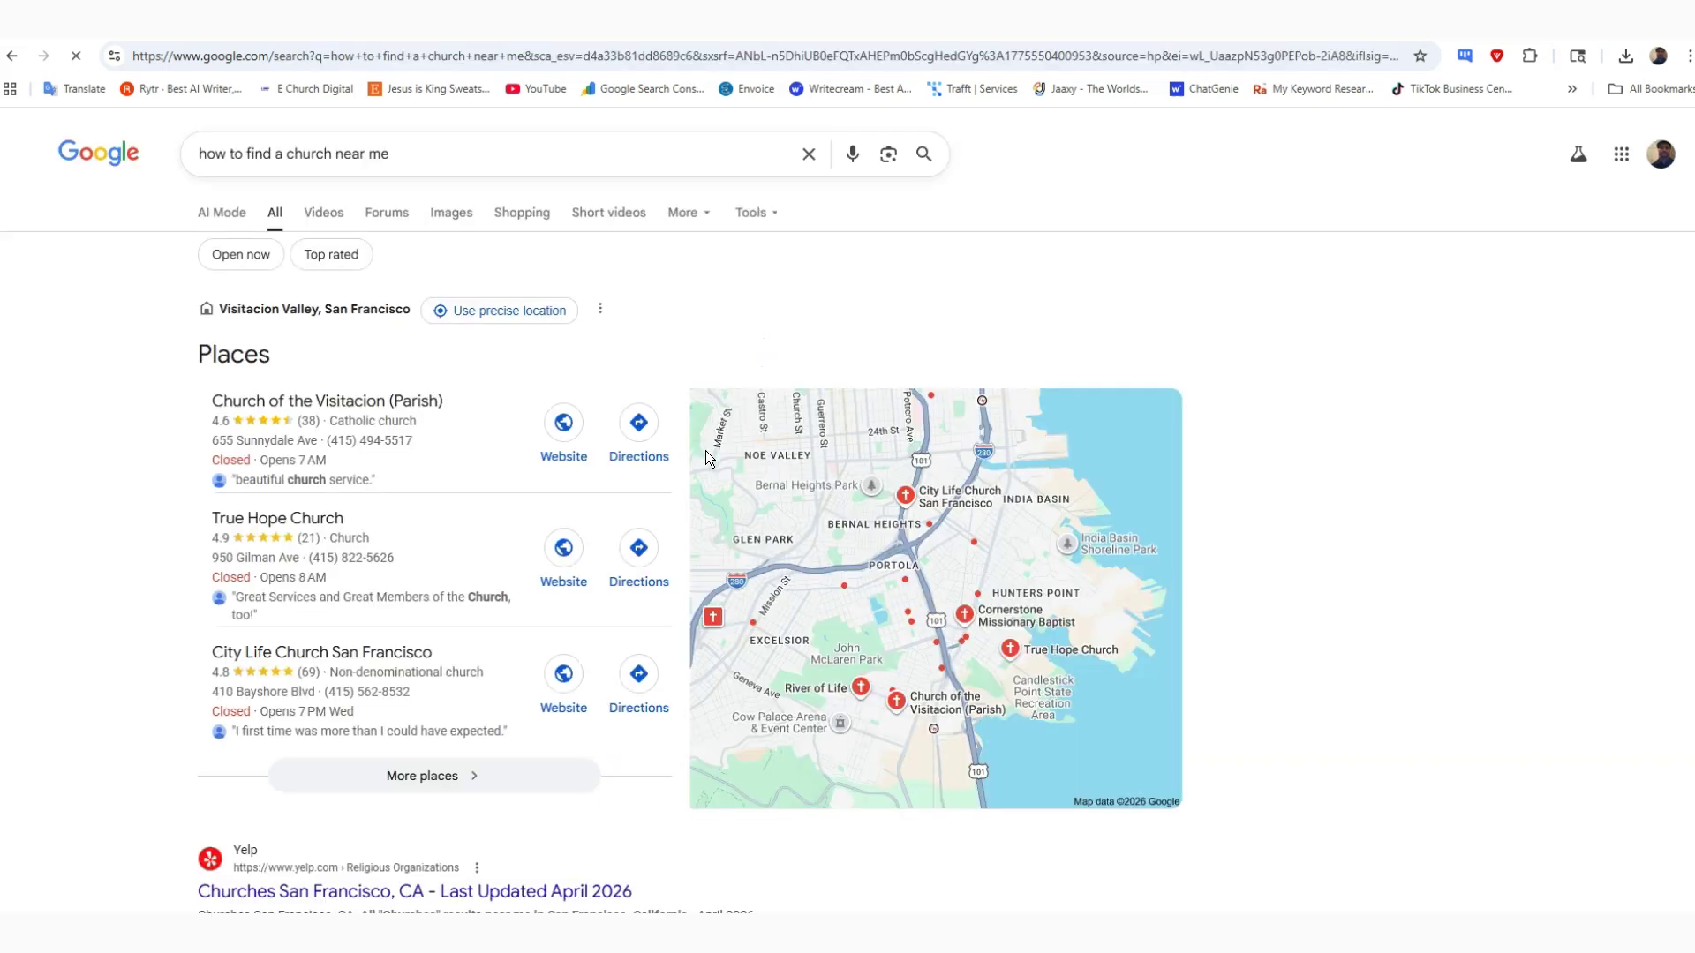
Review the first page of church search results and continue through the second results page.
scroll(384, 548, down, 3)
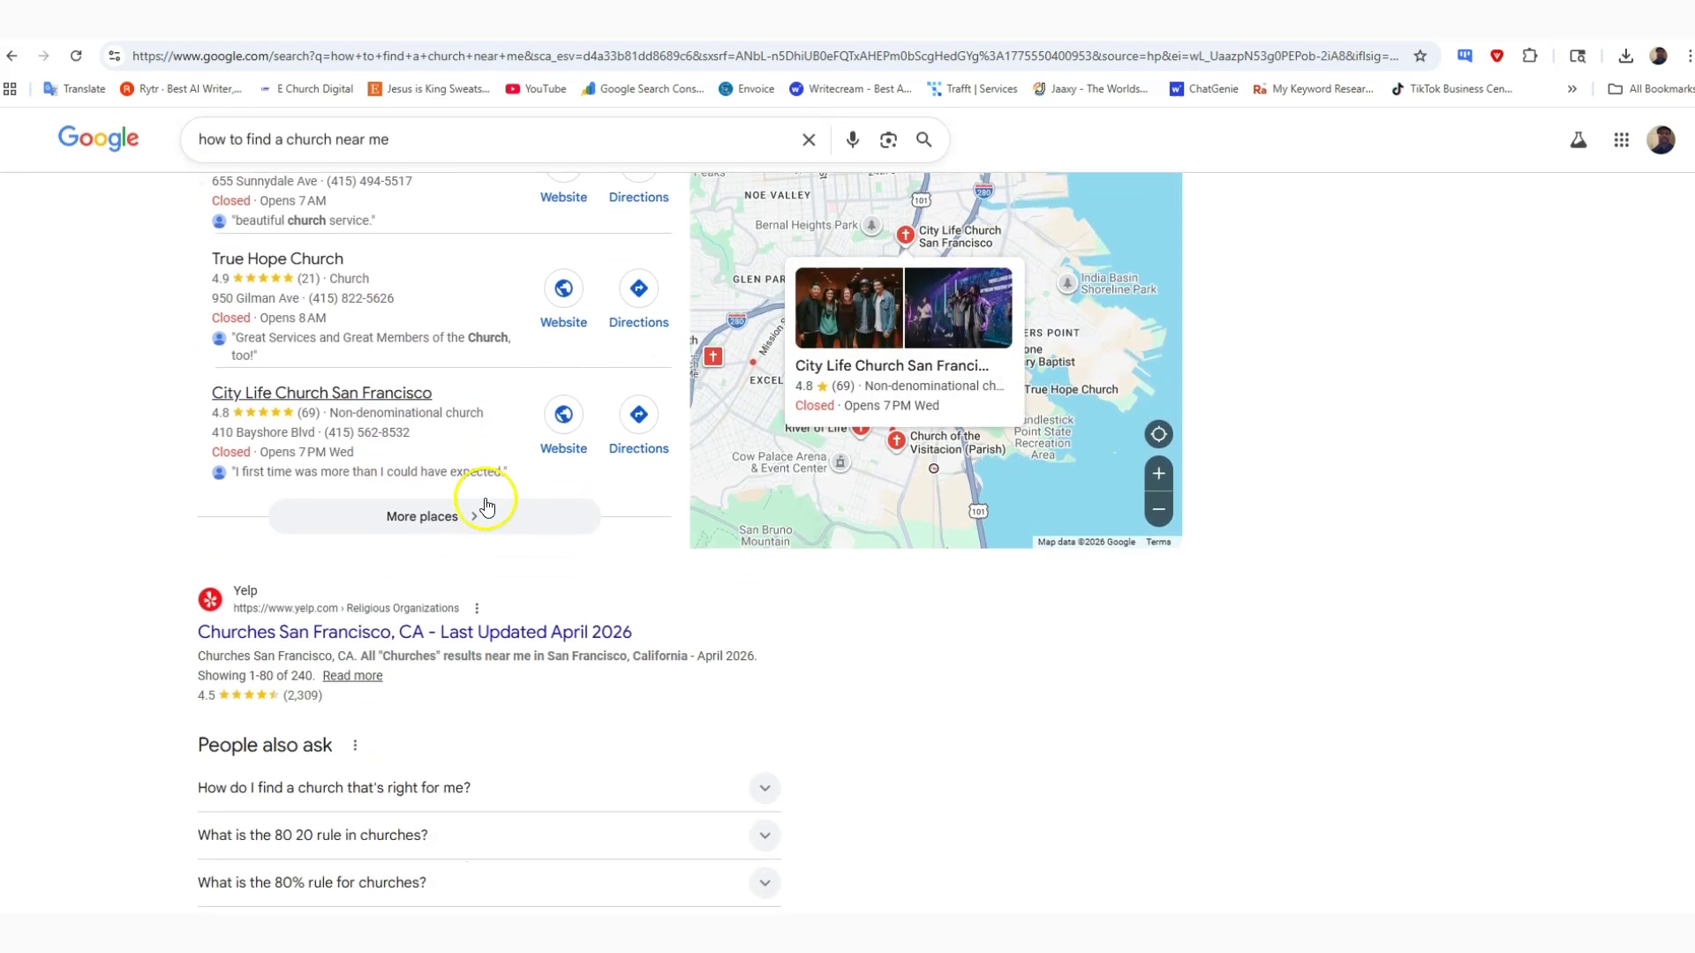
scroll(485, 505, down, 1)
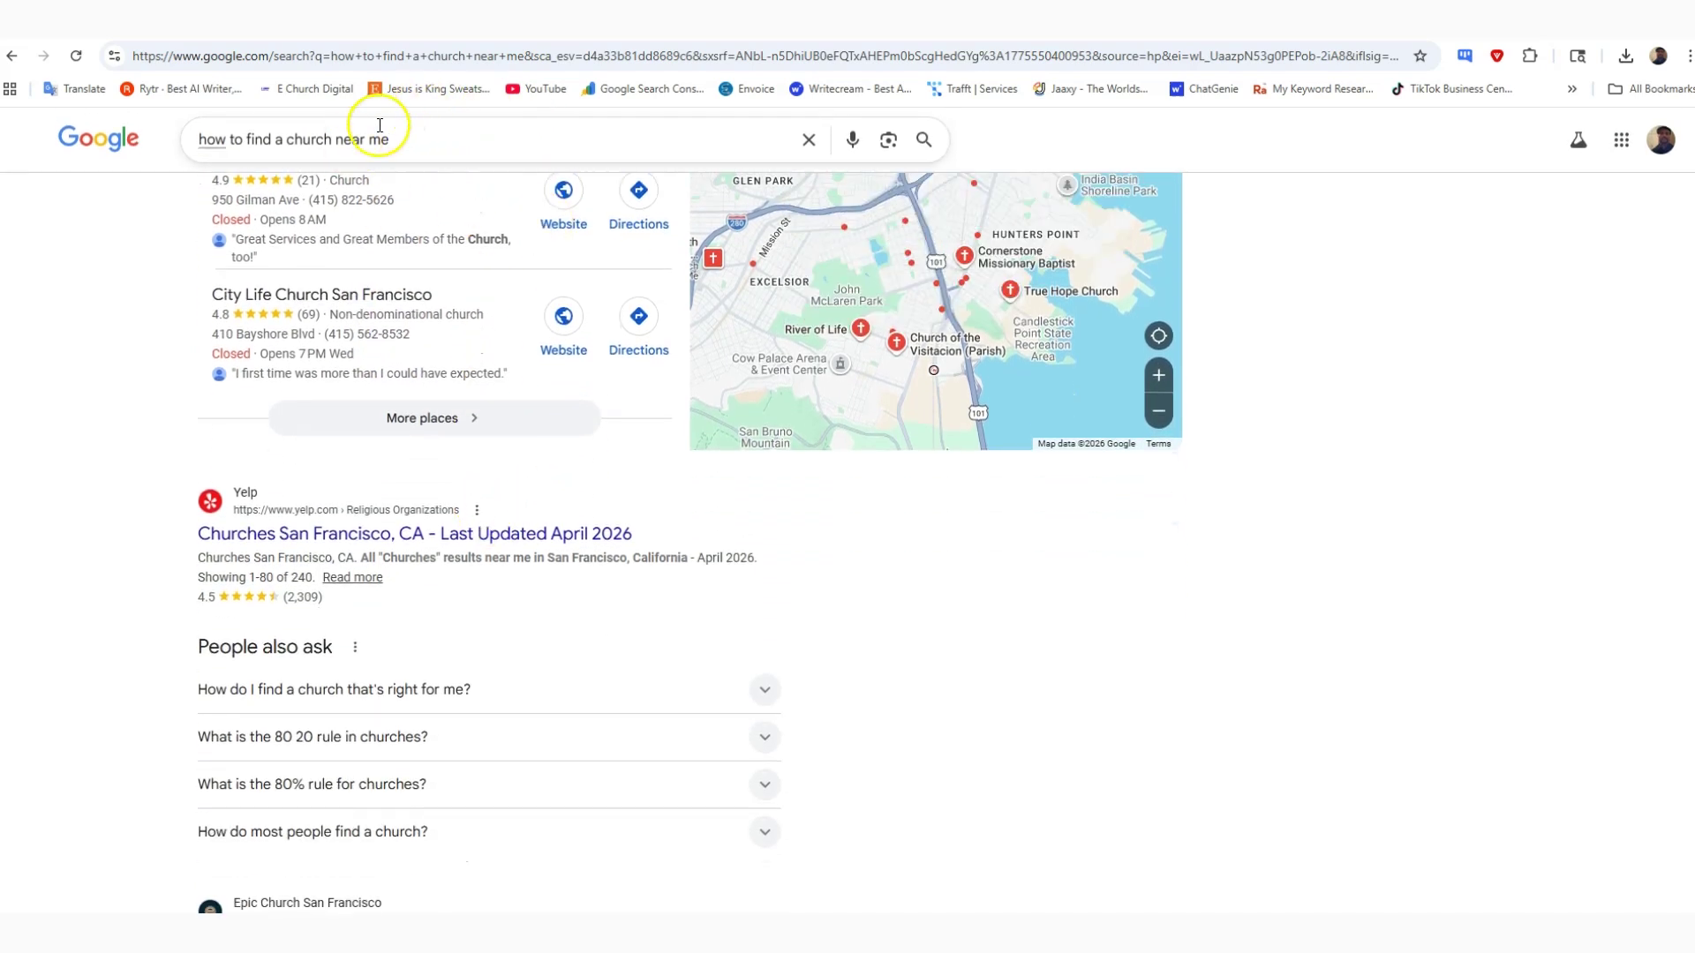
scroll(408, 501, down, 4)
scroll(415, 498, down, 8)
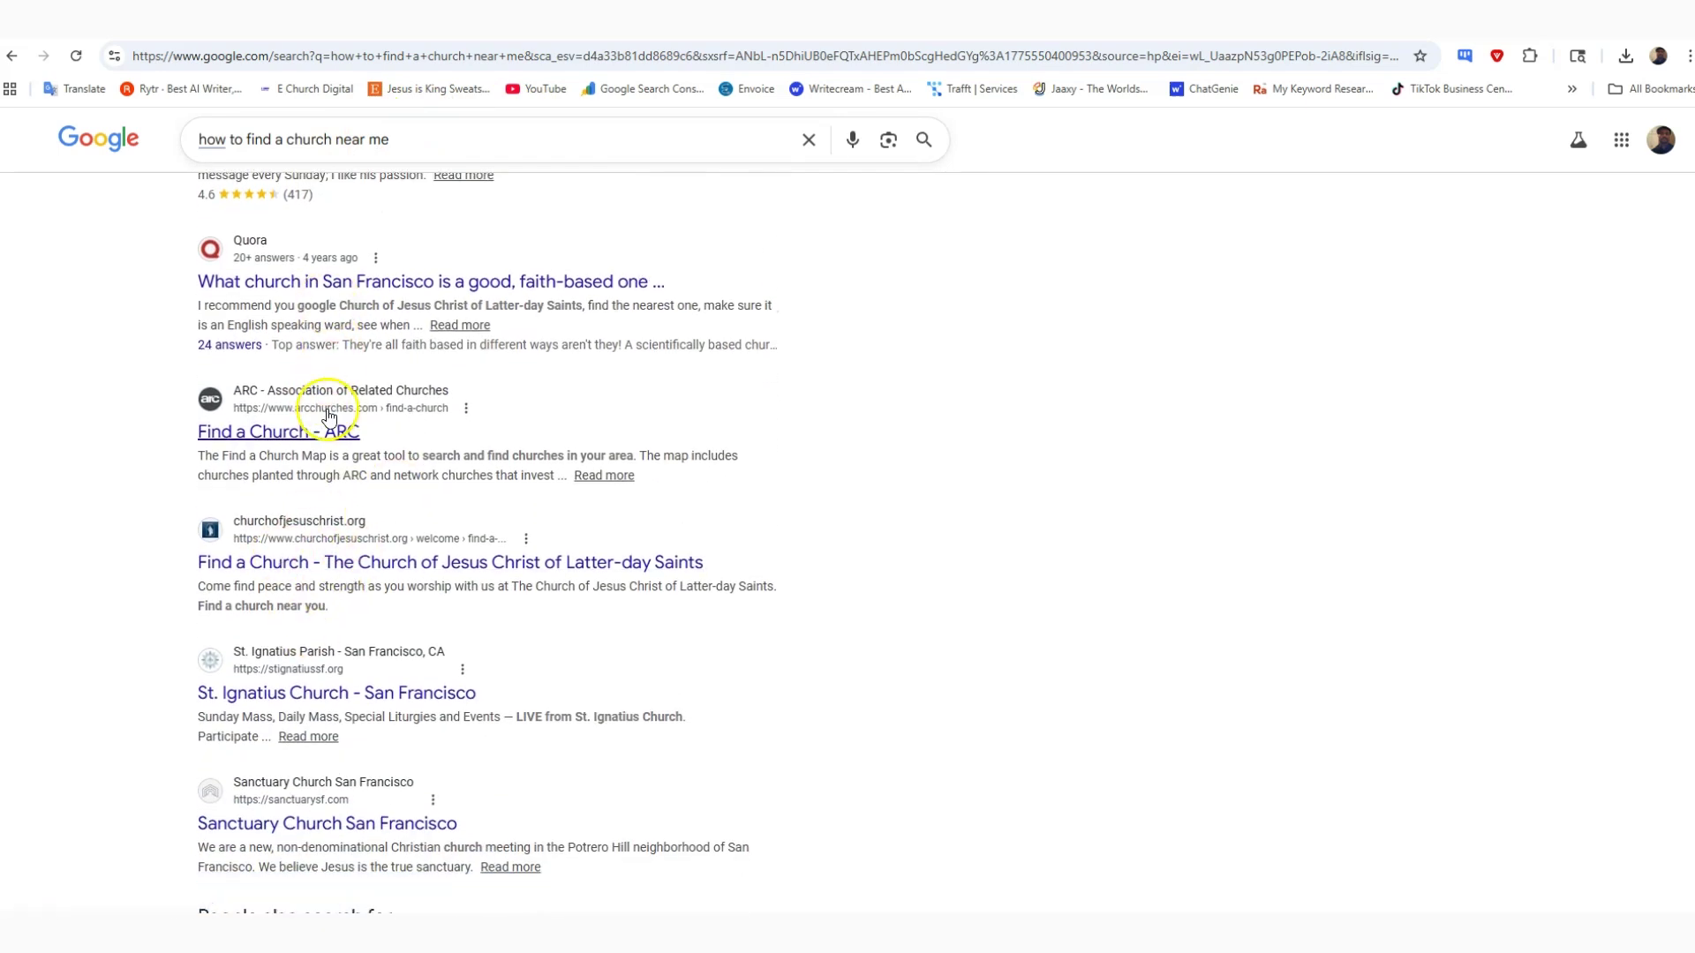
scroll(329, 415, down, 5)
click(402, 750)
scroll(476, 394, down, 1)
scroll(477, 395, down, 10)
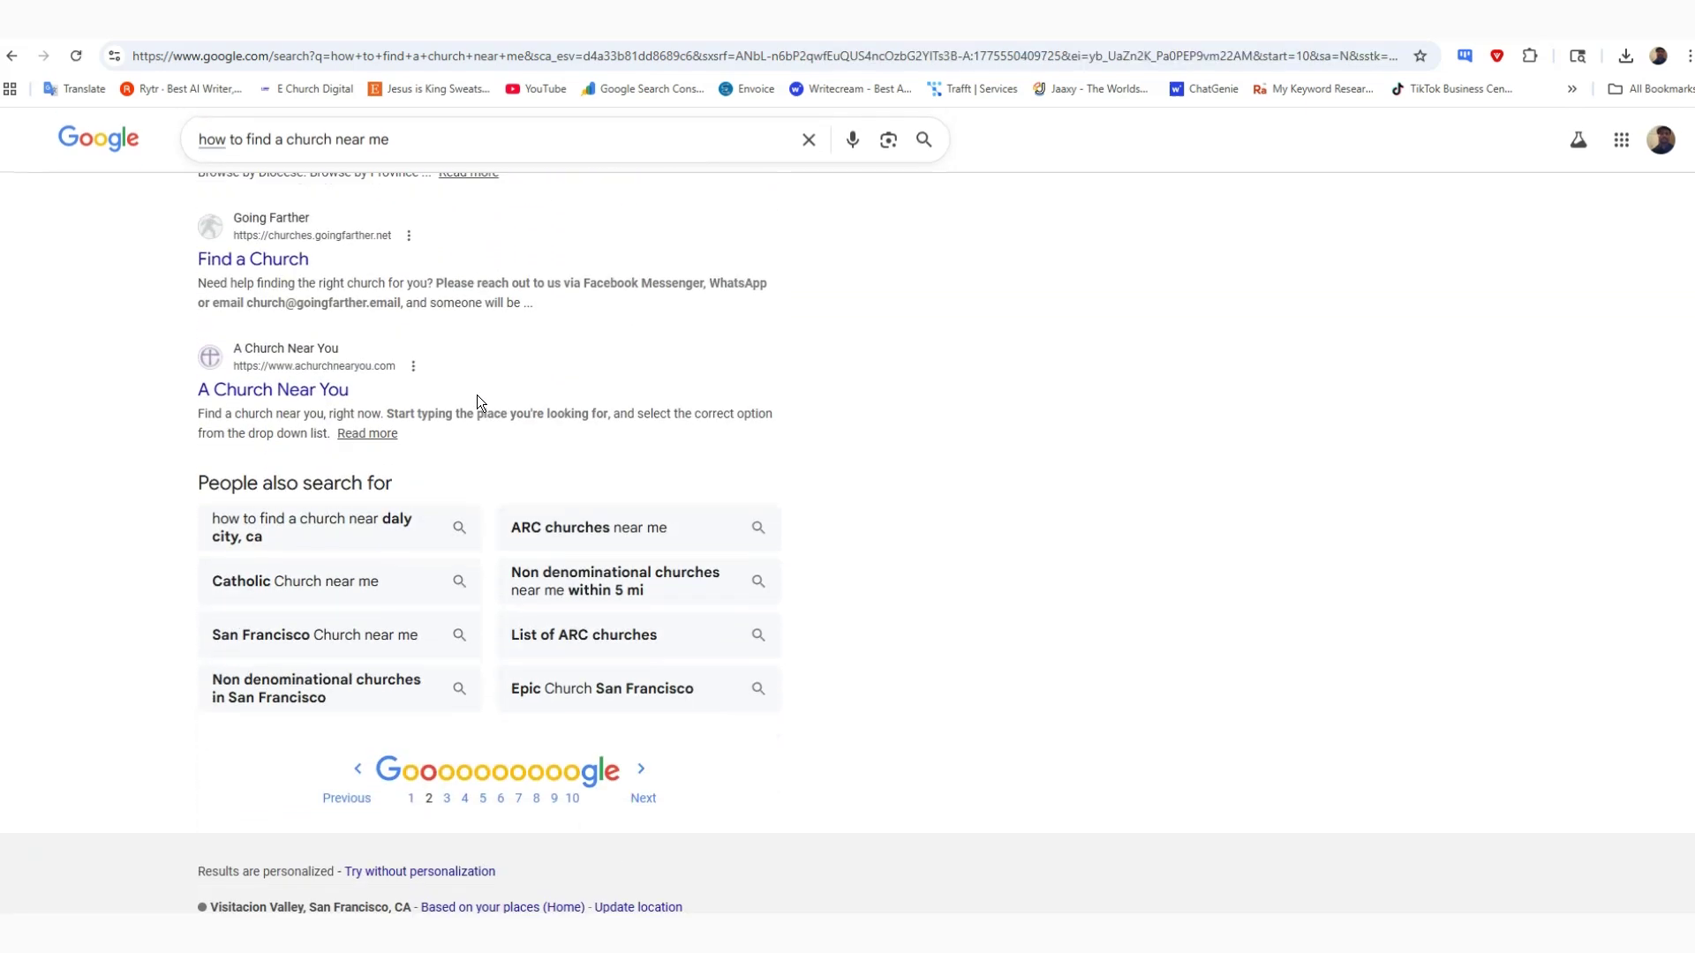
Return to the first results page and review the related questions and the church website listings.
click(412, 748)
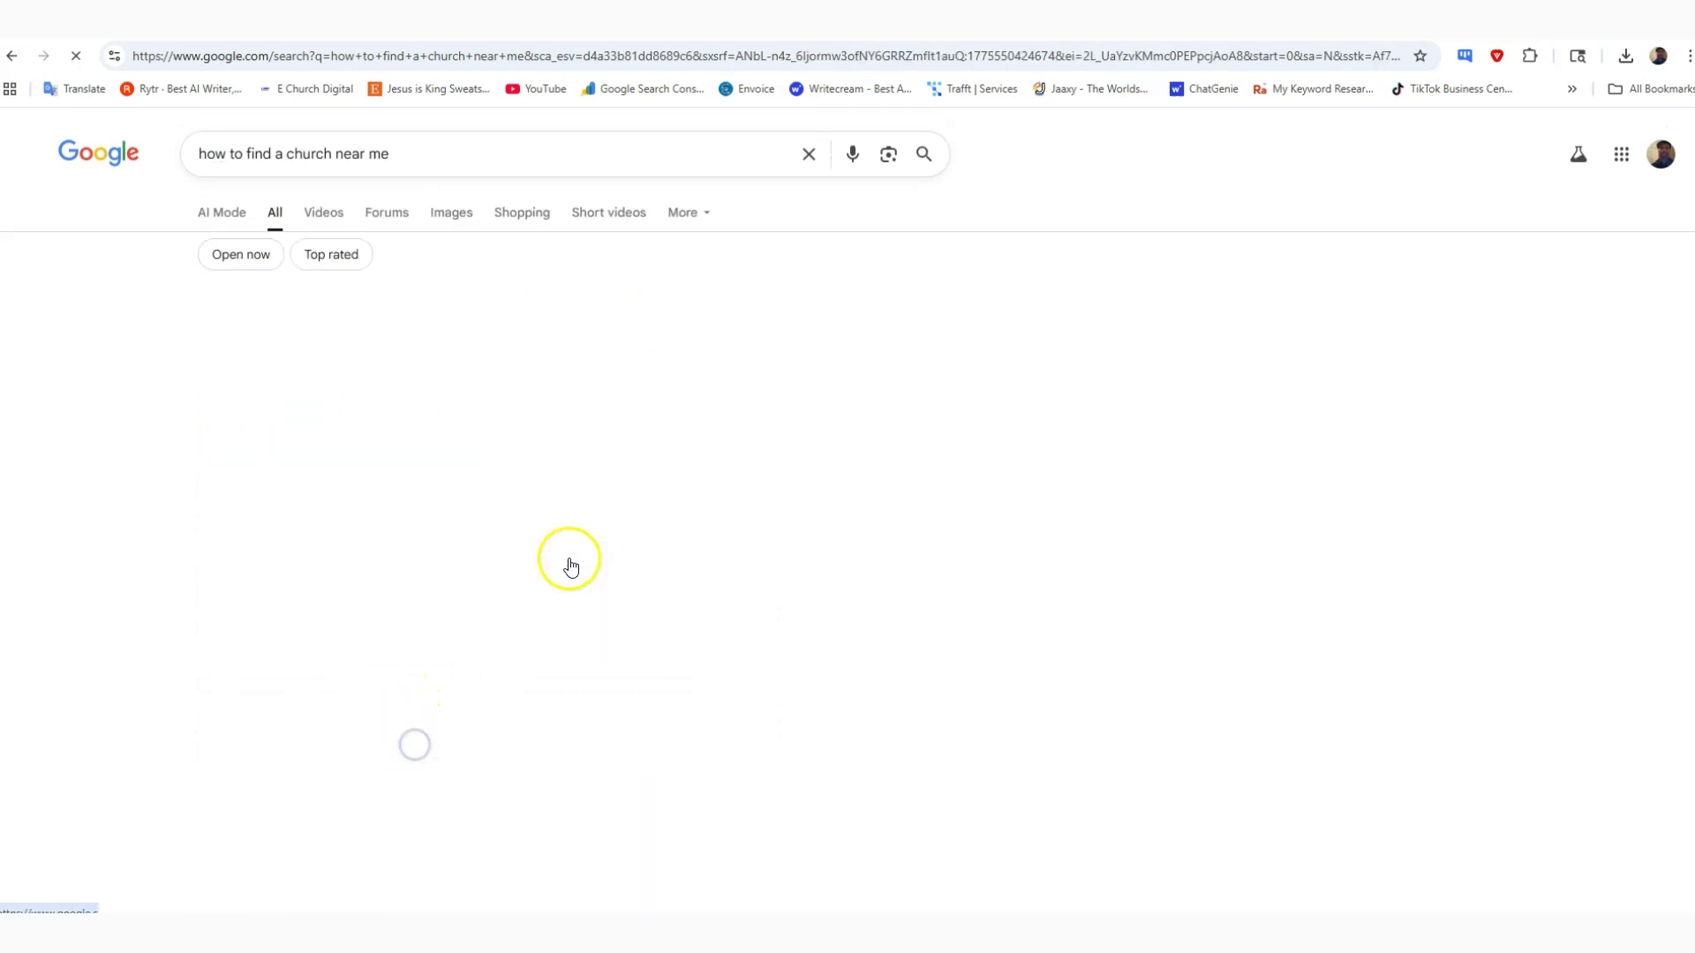
scroll(378, 442, down, 6)
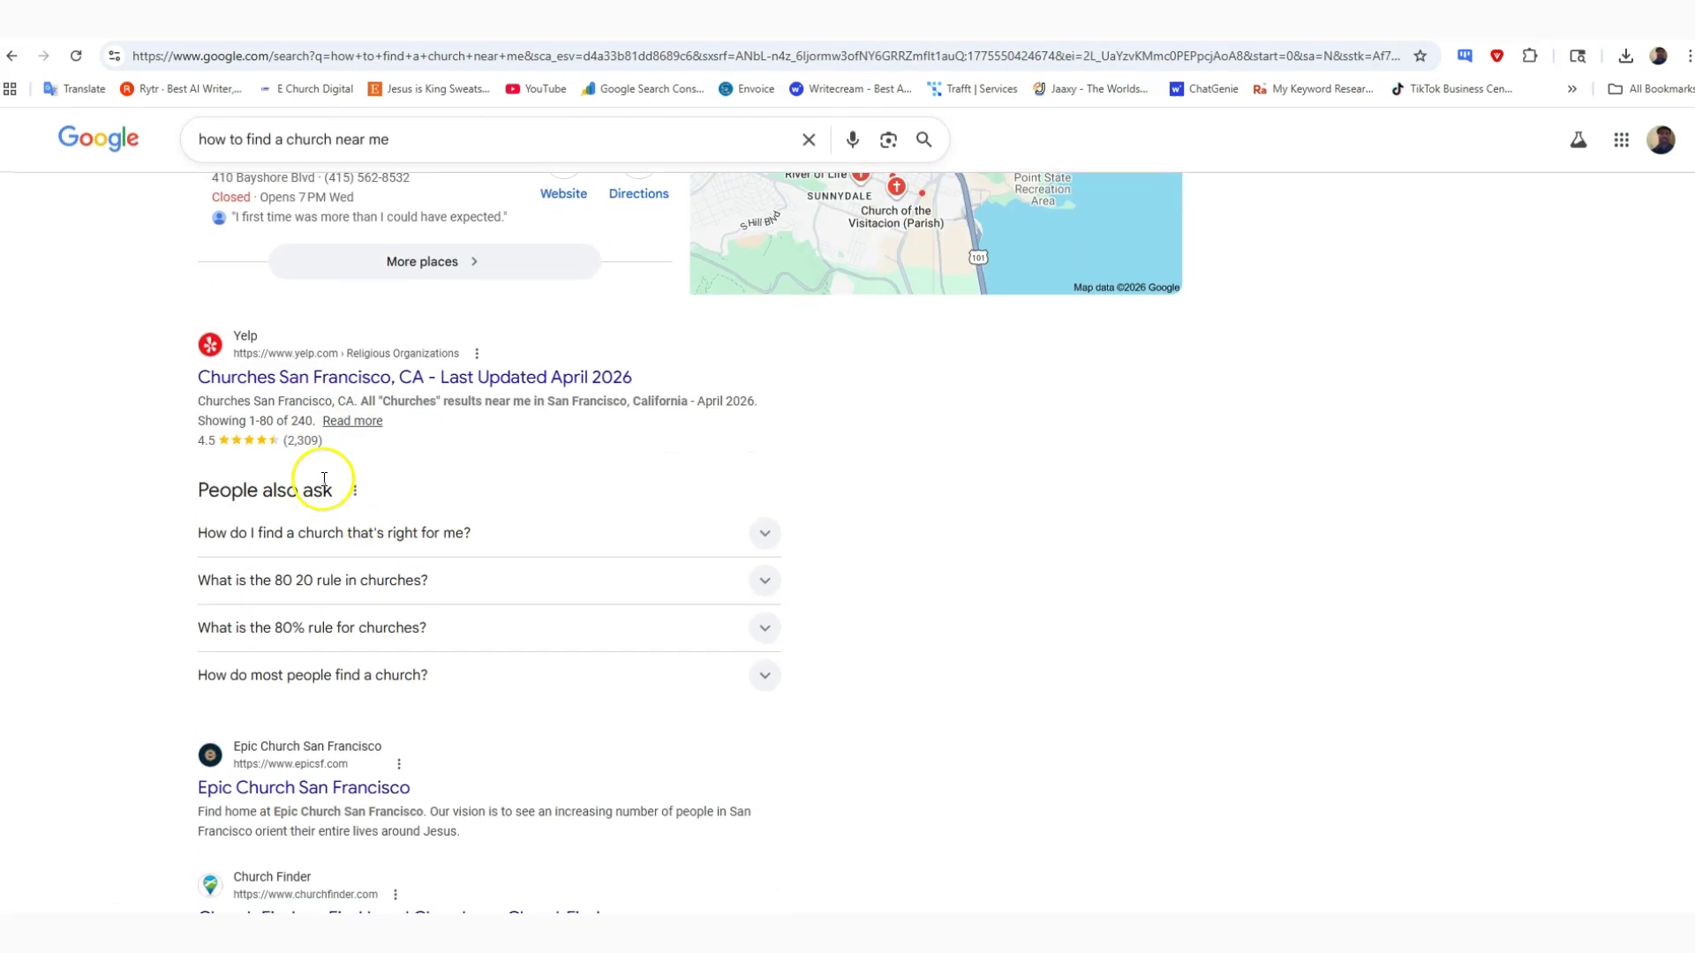
scroll(324, 479, down, 3)
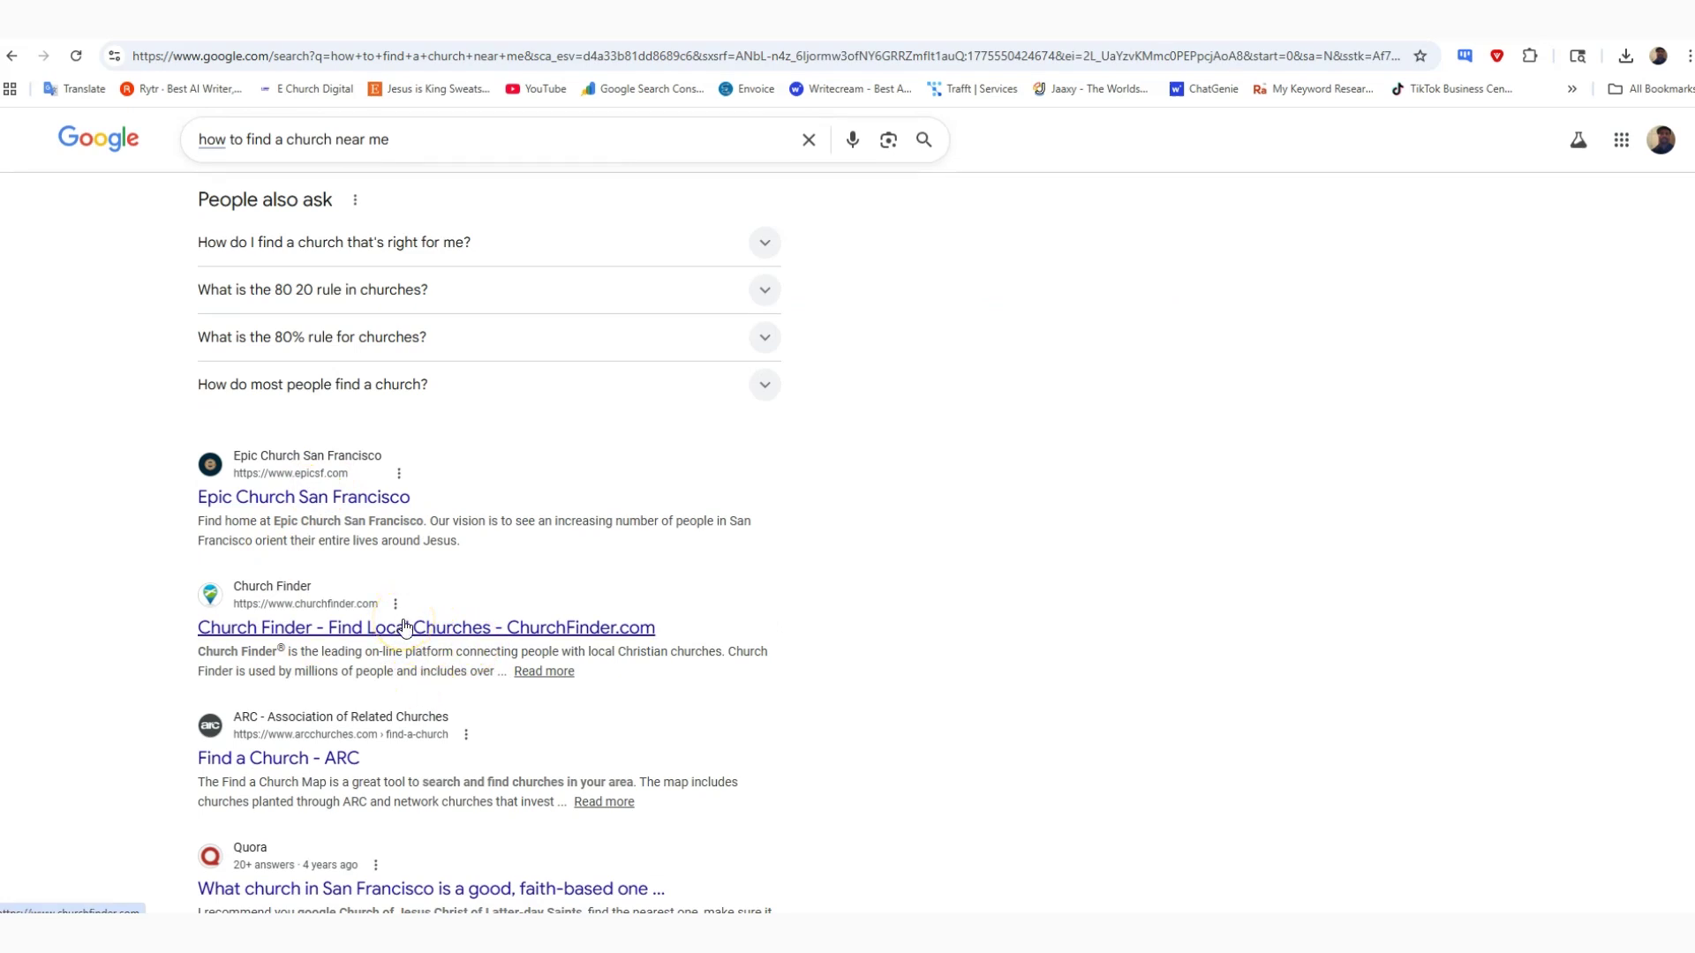
scroll(405, 627, up, 3)
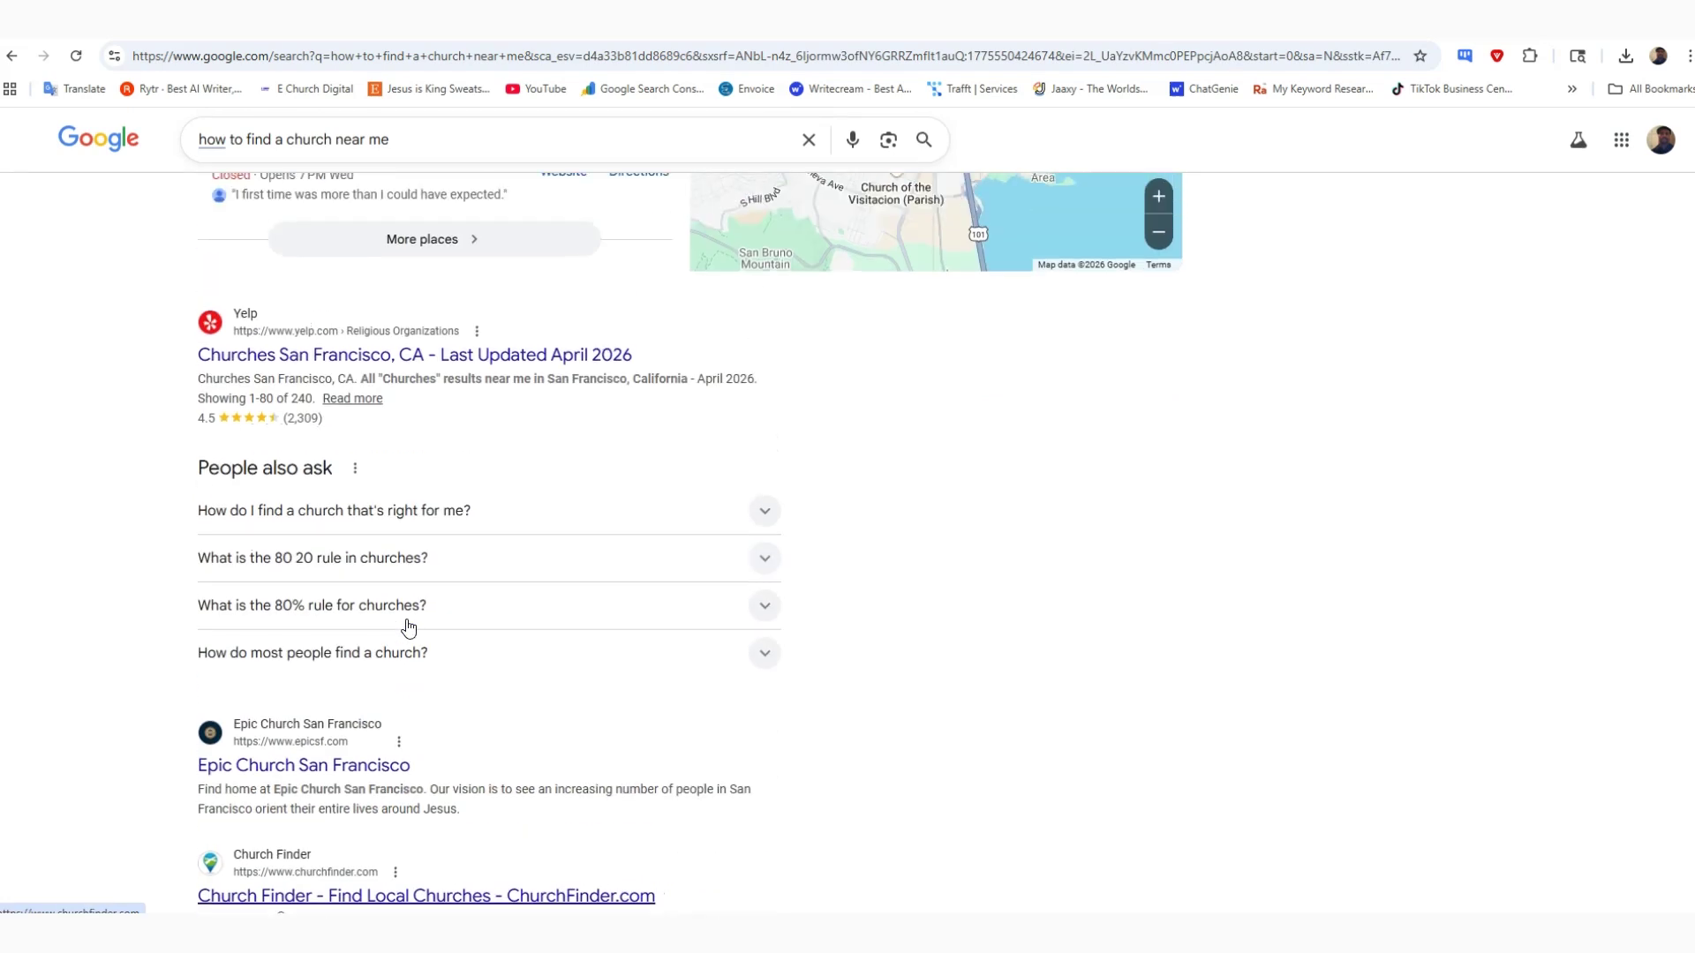
scroll(408, 627, up, 3)
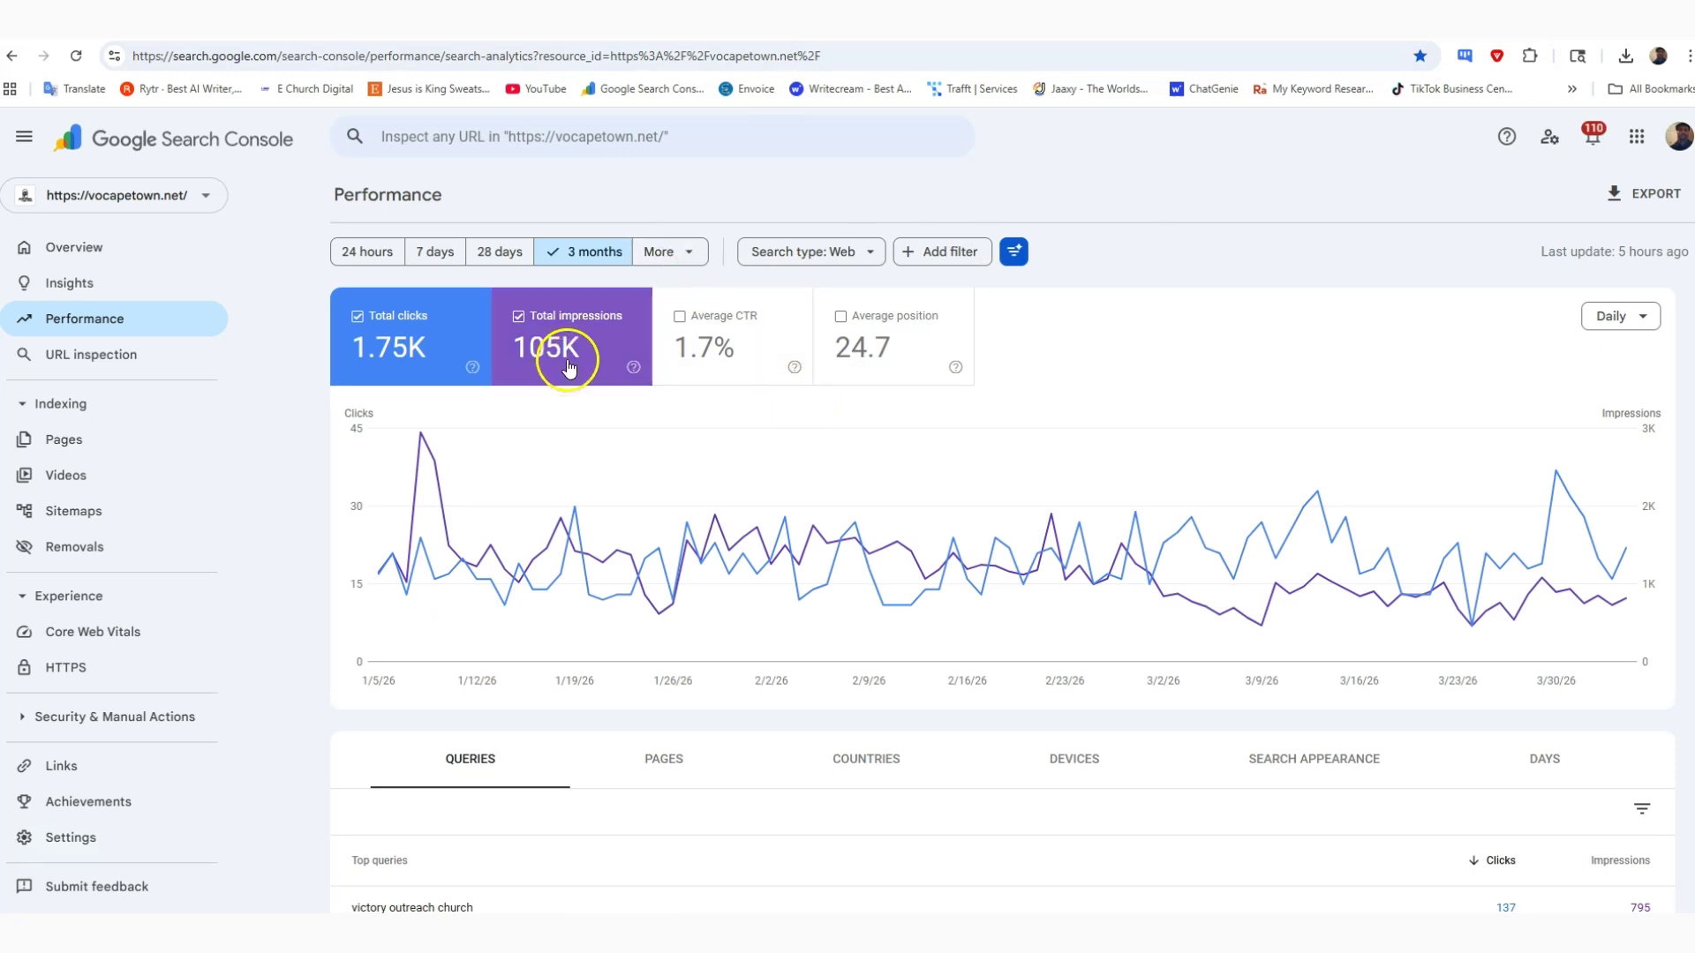
Switch back to Search Console and set the performance report's date range to 28 days.
mouse_move(570, 368)
mouse_move(438, 365)
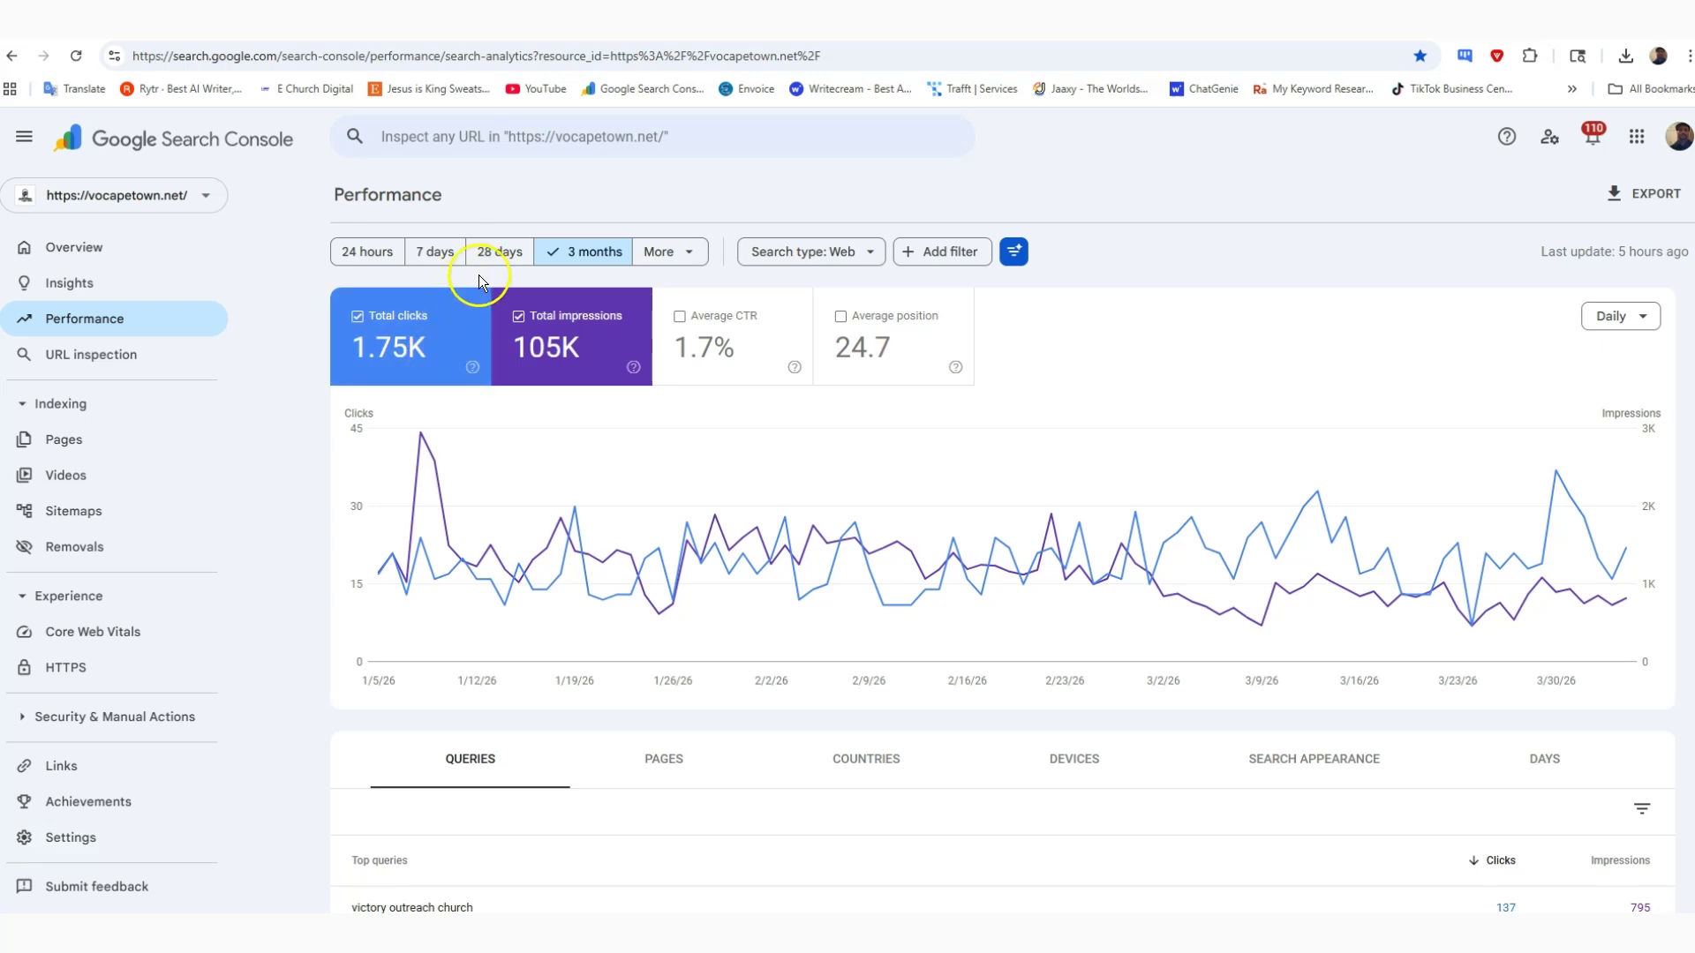
click(492, 254)
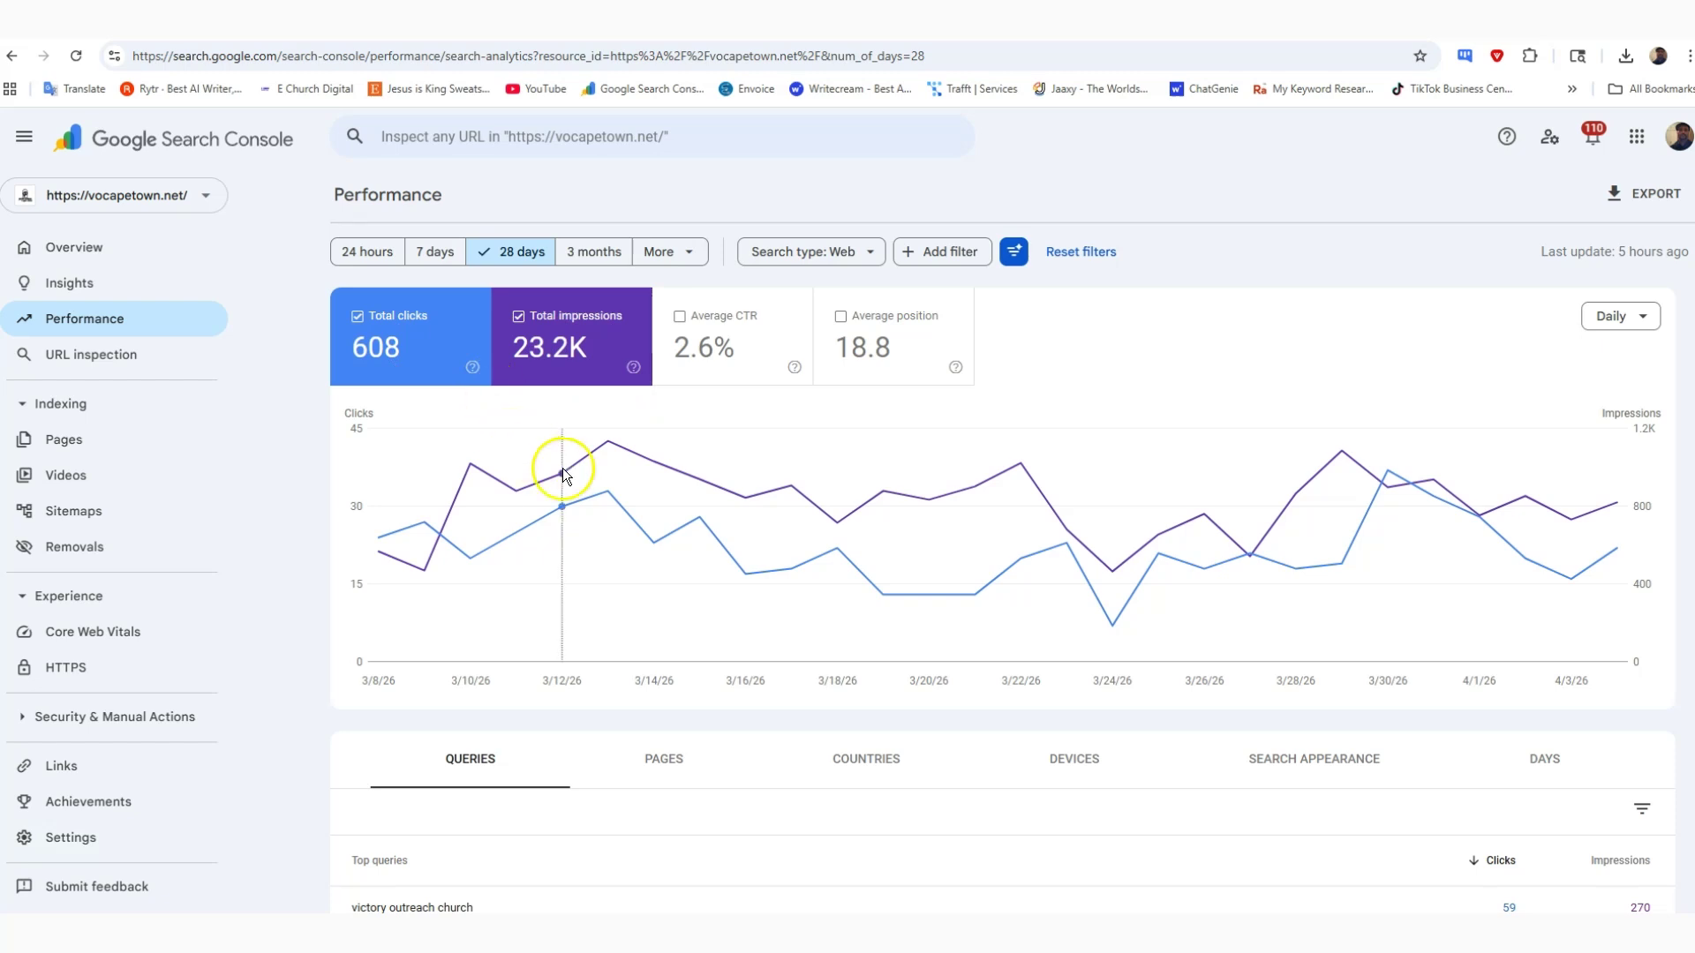
Examine the clicks and impressions of the top search queries in the performance report.
scroll(565, 476, down, 3)
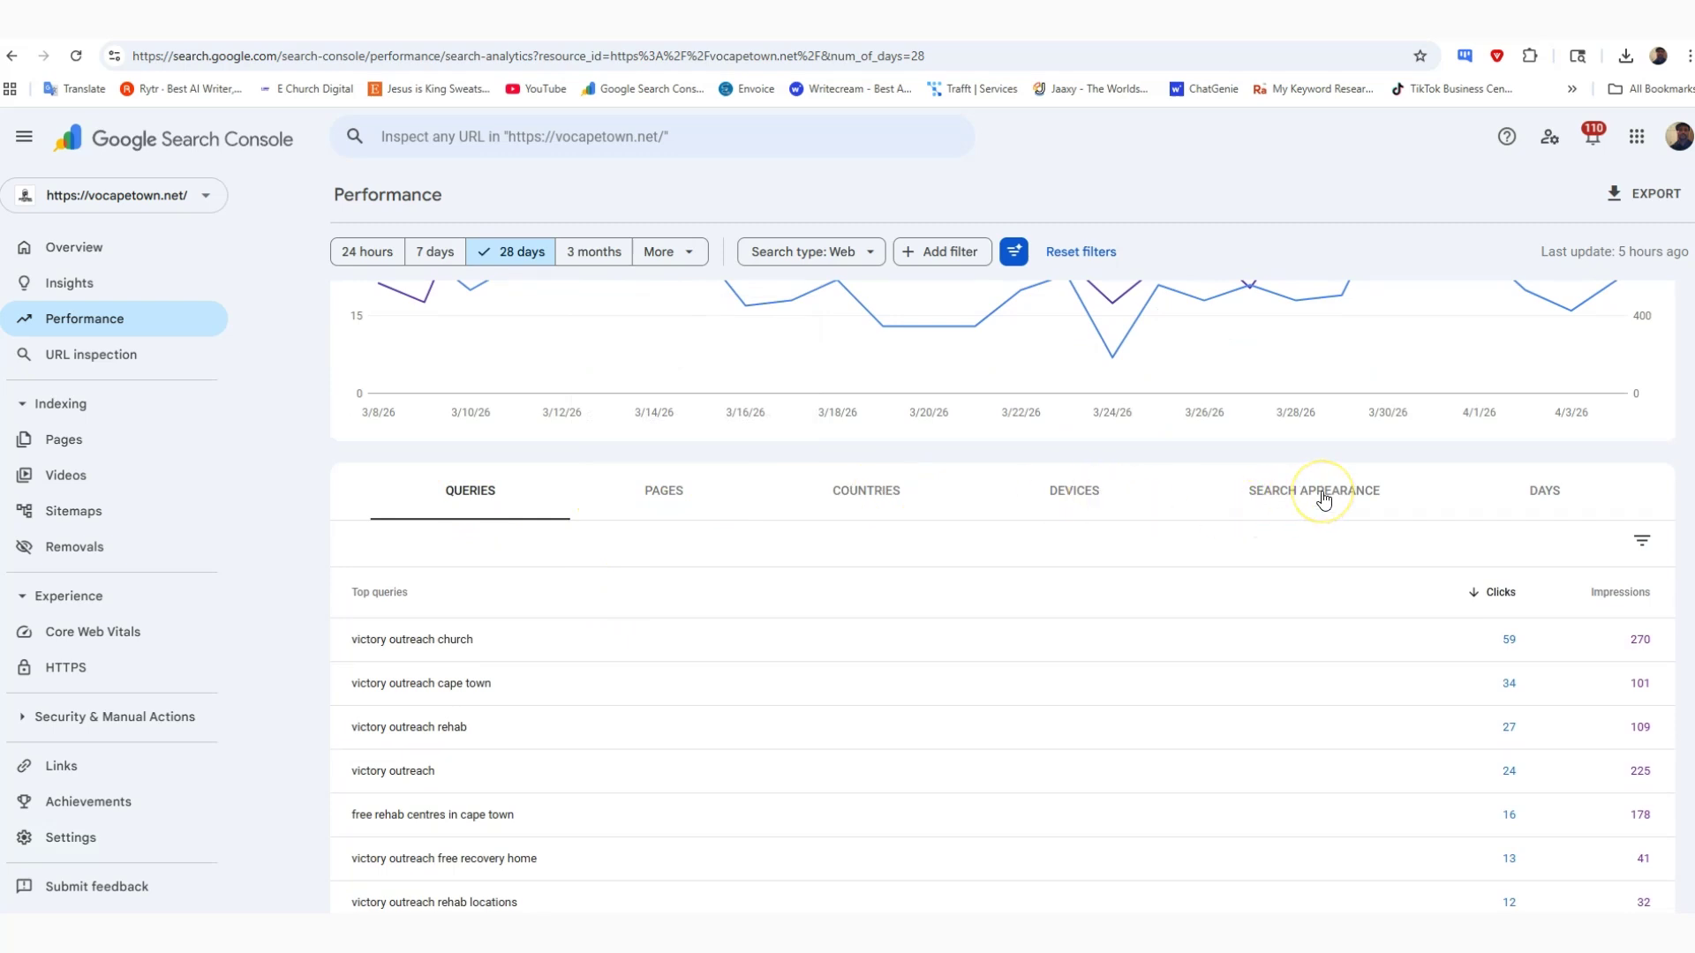
click(456, 497)
scroll(565, 497, down, 3)
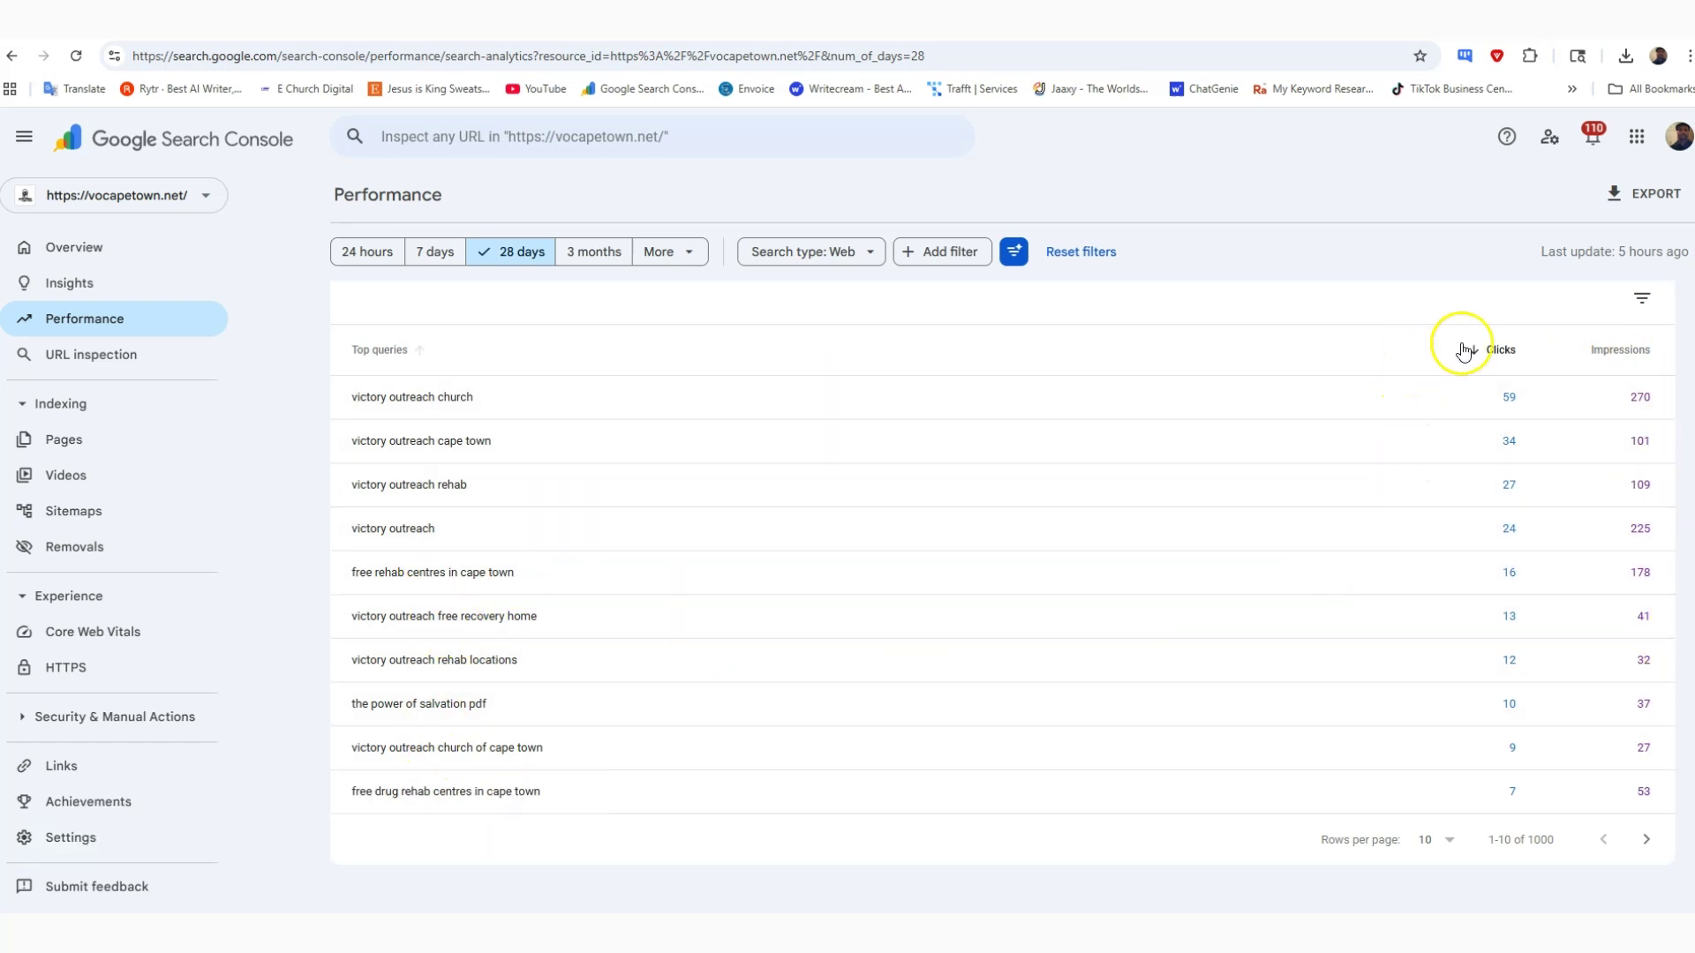
click(536, 583)
click(470, 403)
click(1657, 583)
click(542, 575)
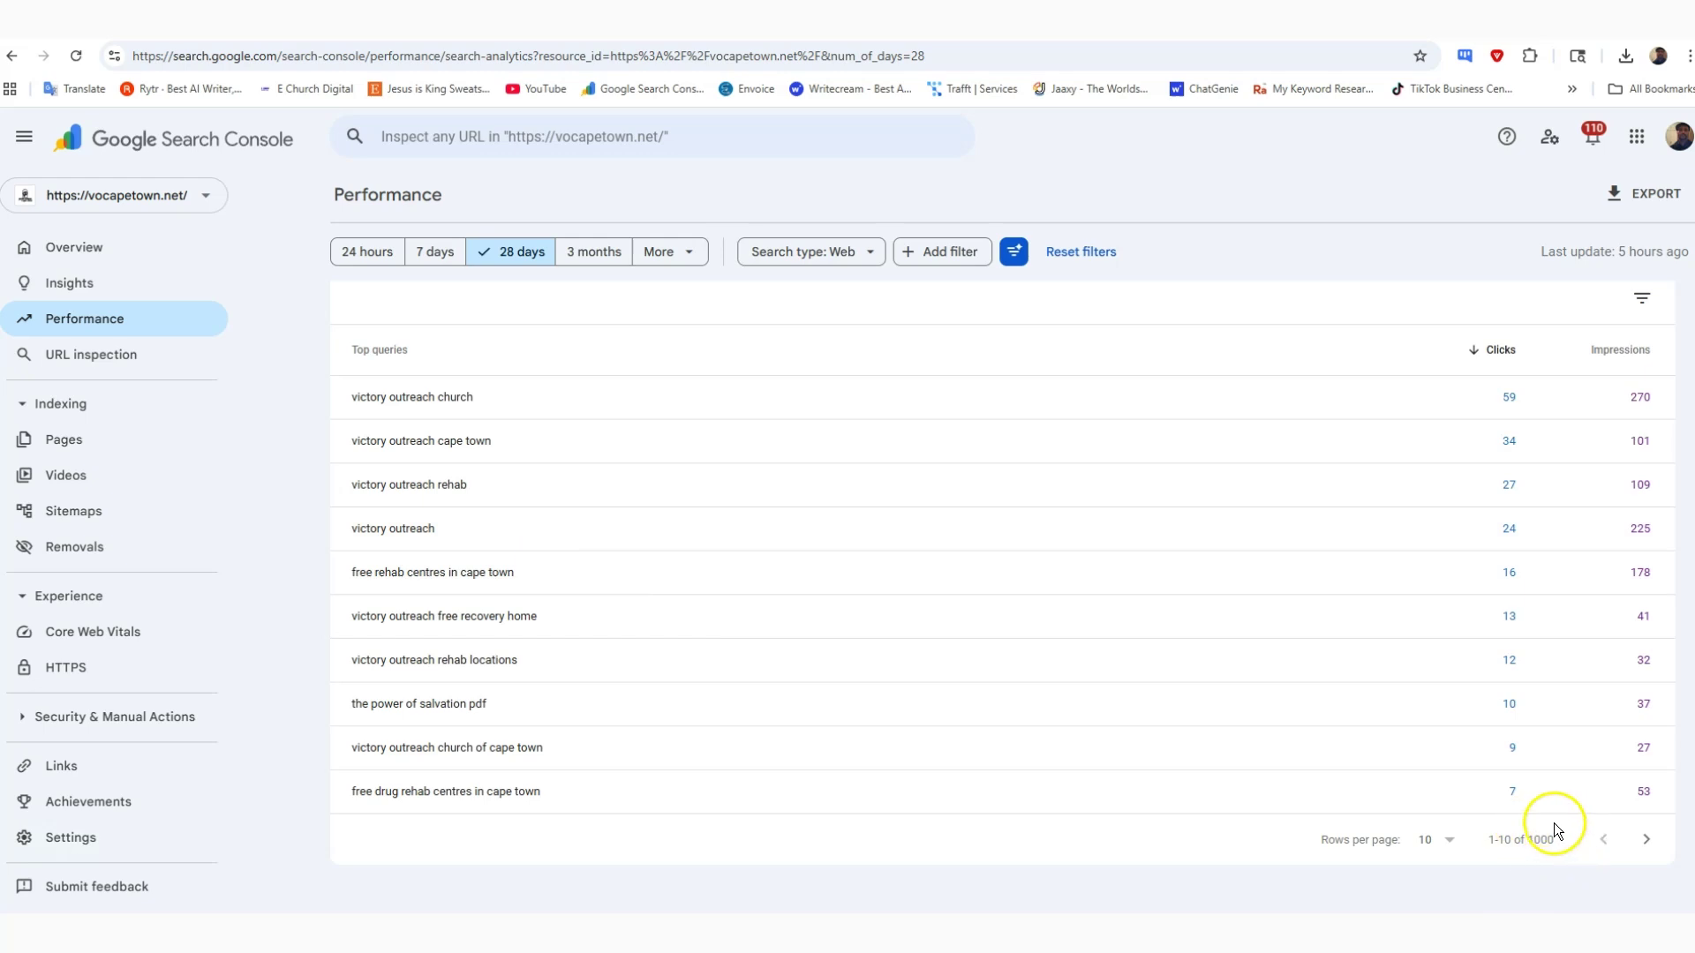
Increase the rows per page of the queries table and look through the longer query list.
click(1449, 840)
click(1442, 867)
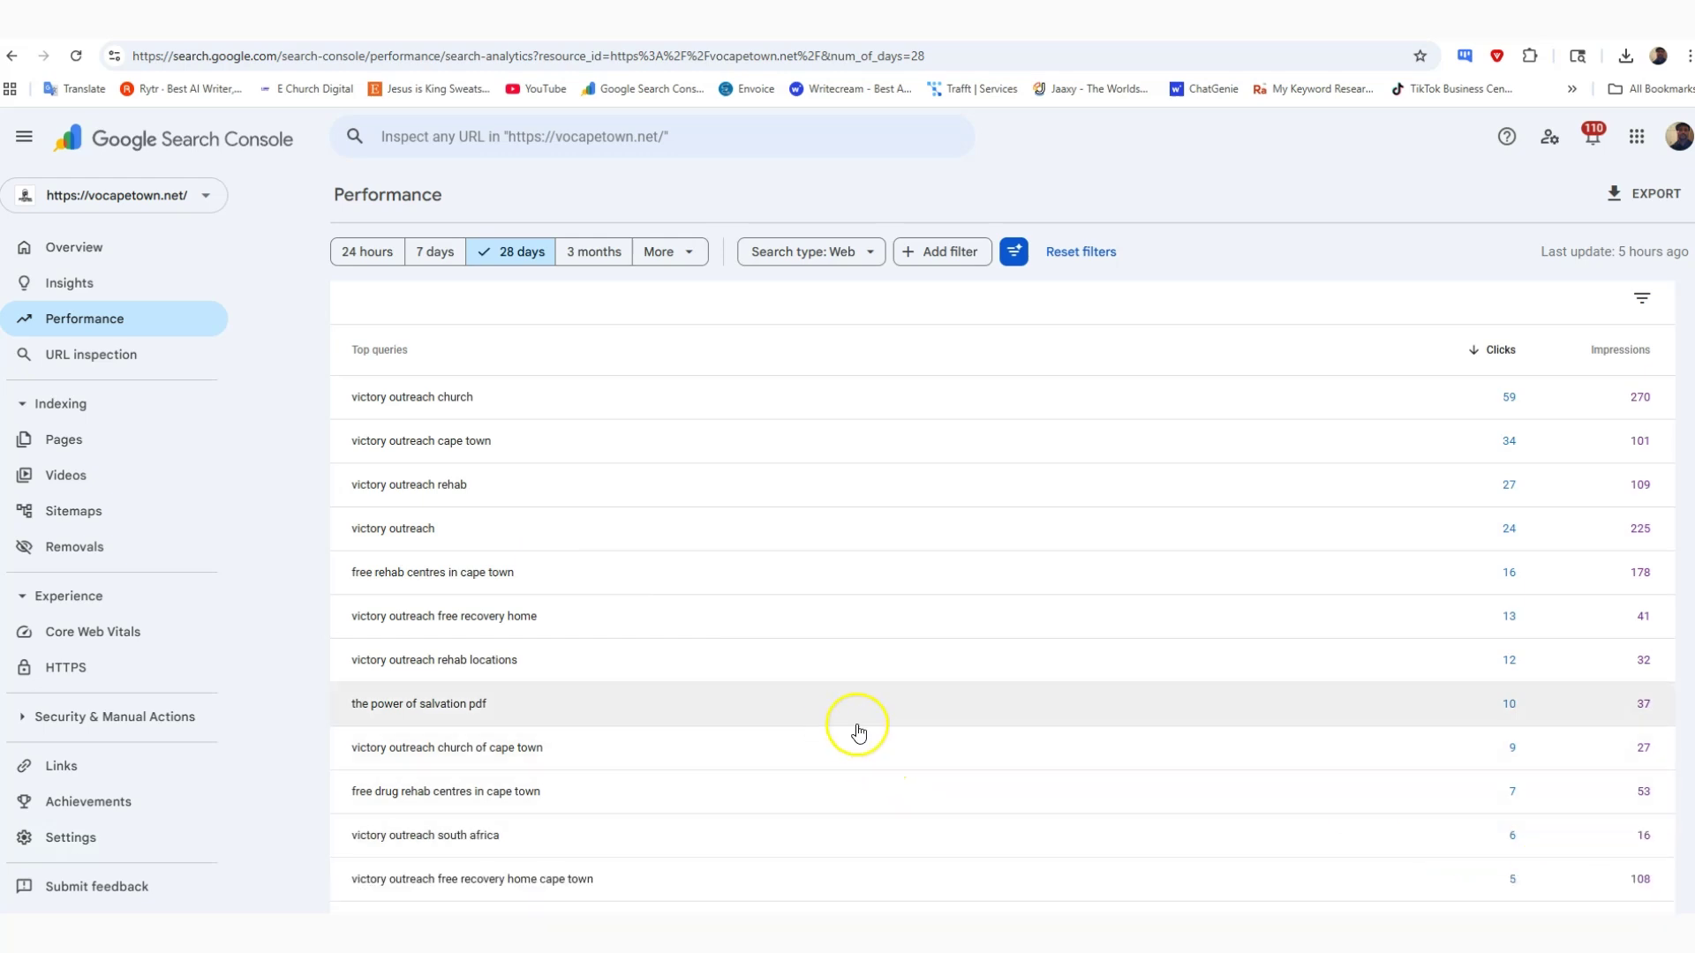
scroll(598, 583, down, 15)
scroll(609, 572, down, 12)
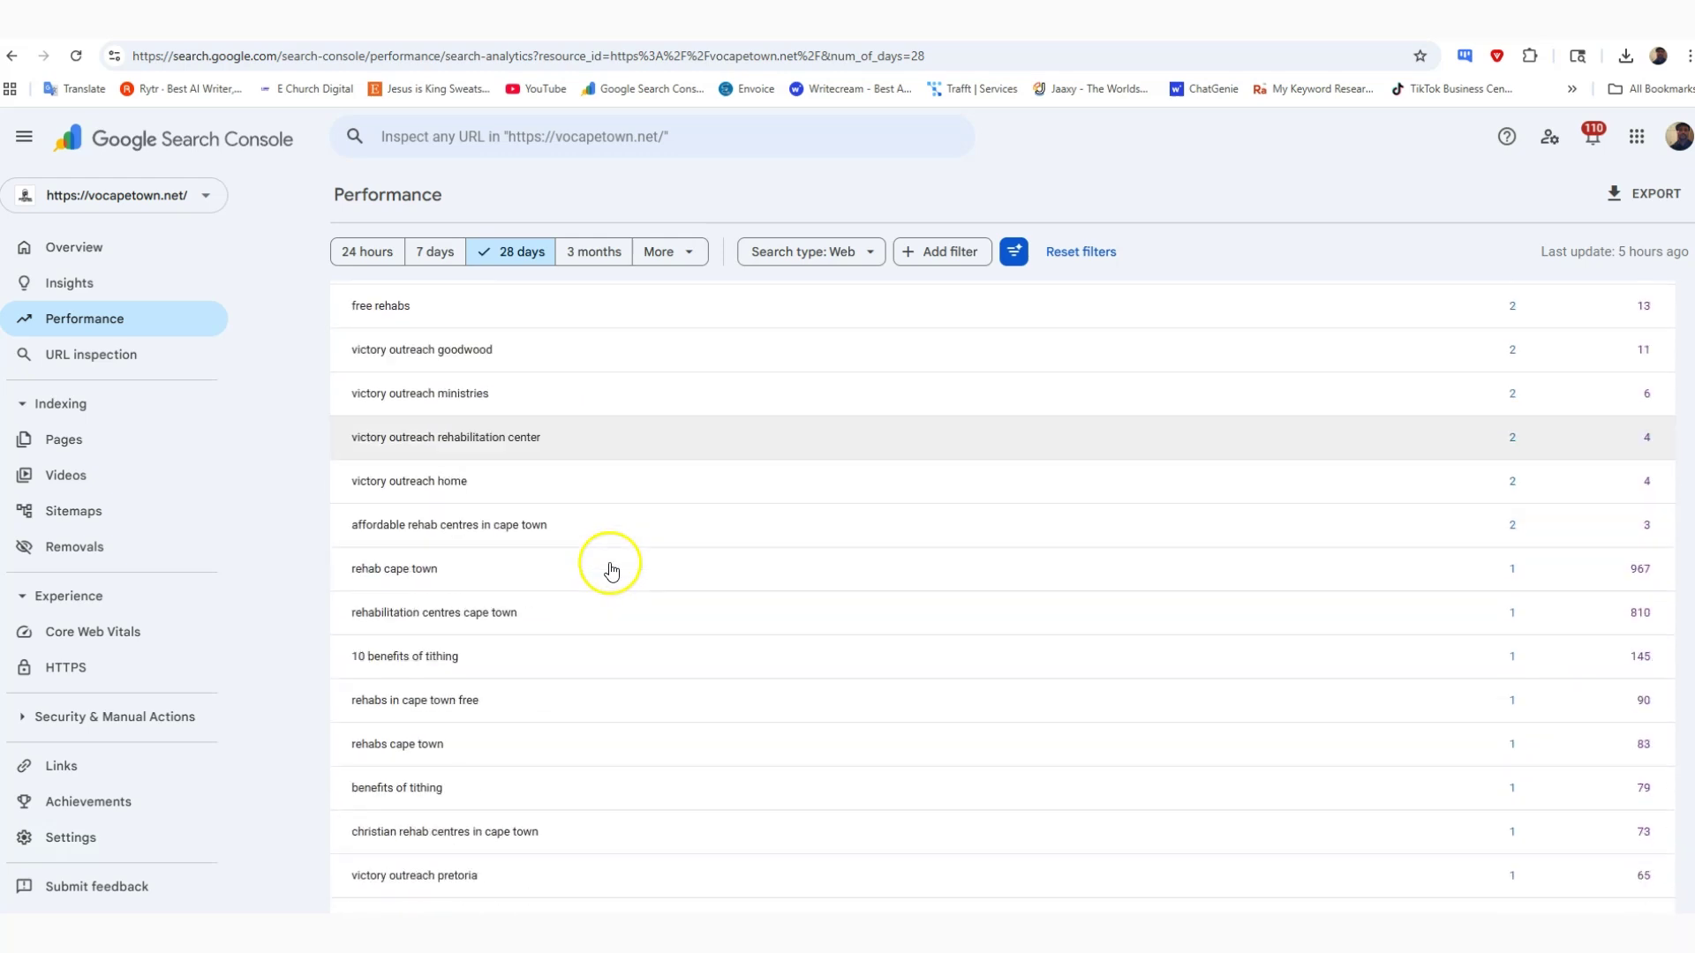
scroll(616, 567, up, 20)
scroll(1690, 377, up, 3)
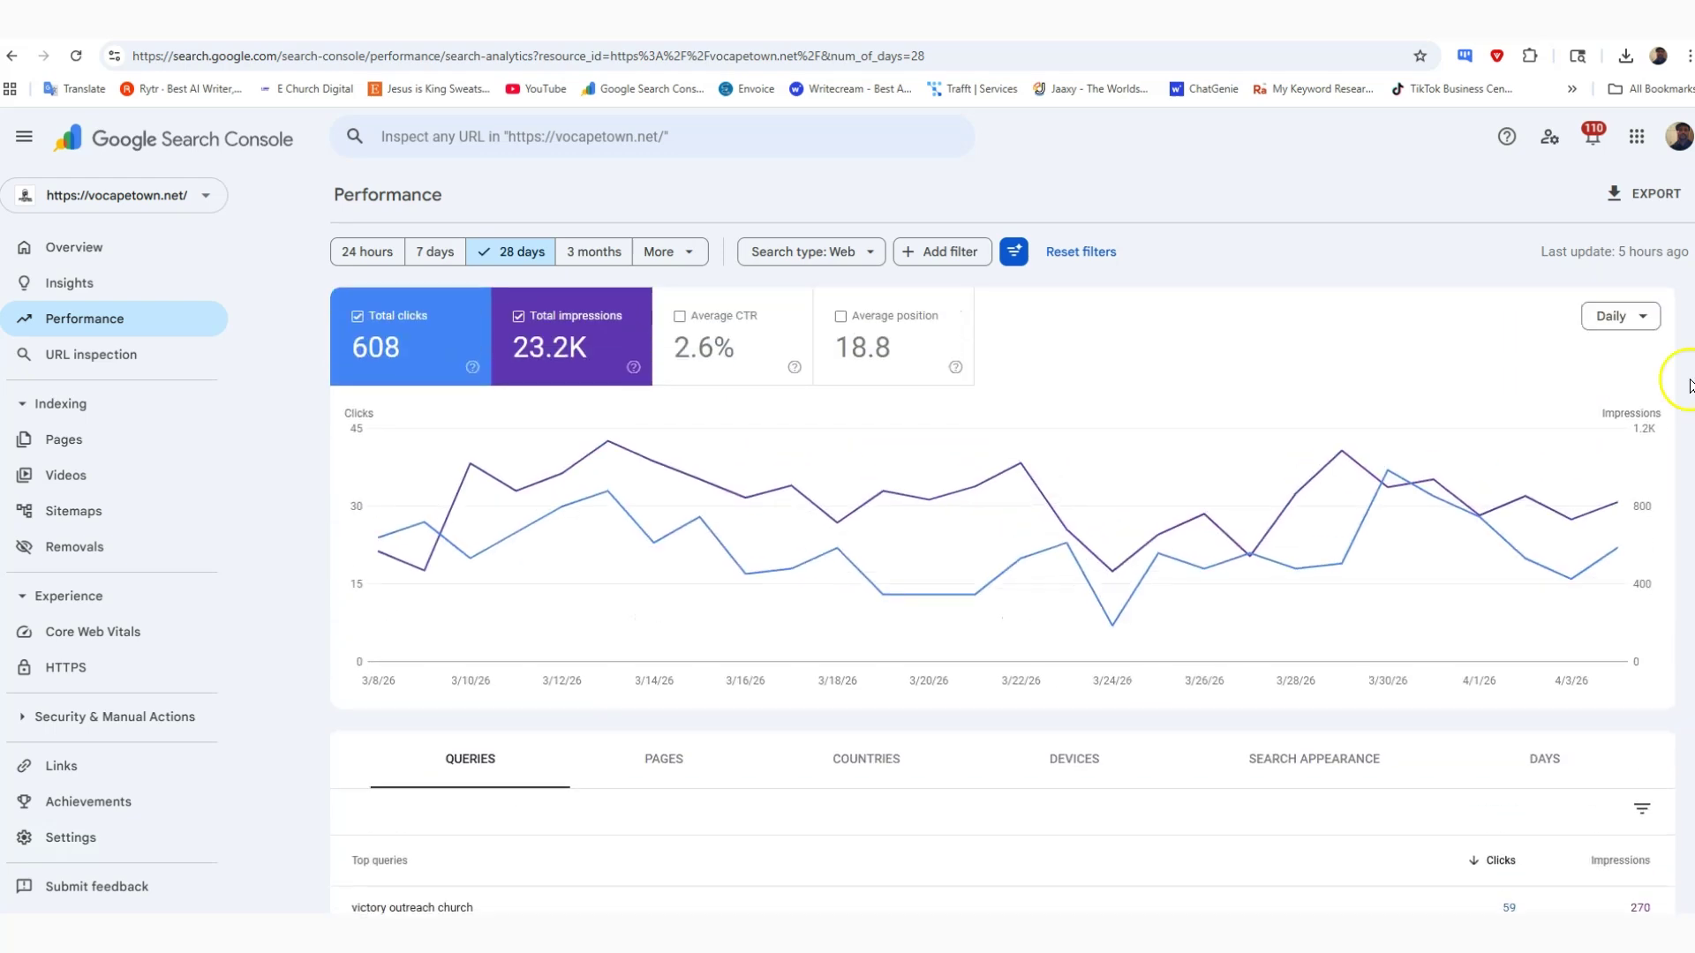
Filter the performance report to the query "free rehab centres in cape town".
scroll(1690, 378, down, 3)
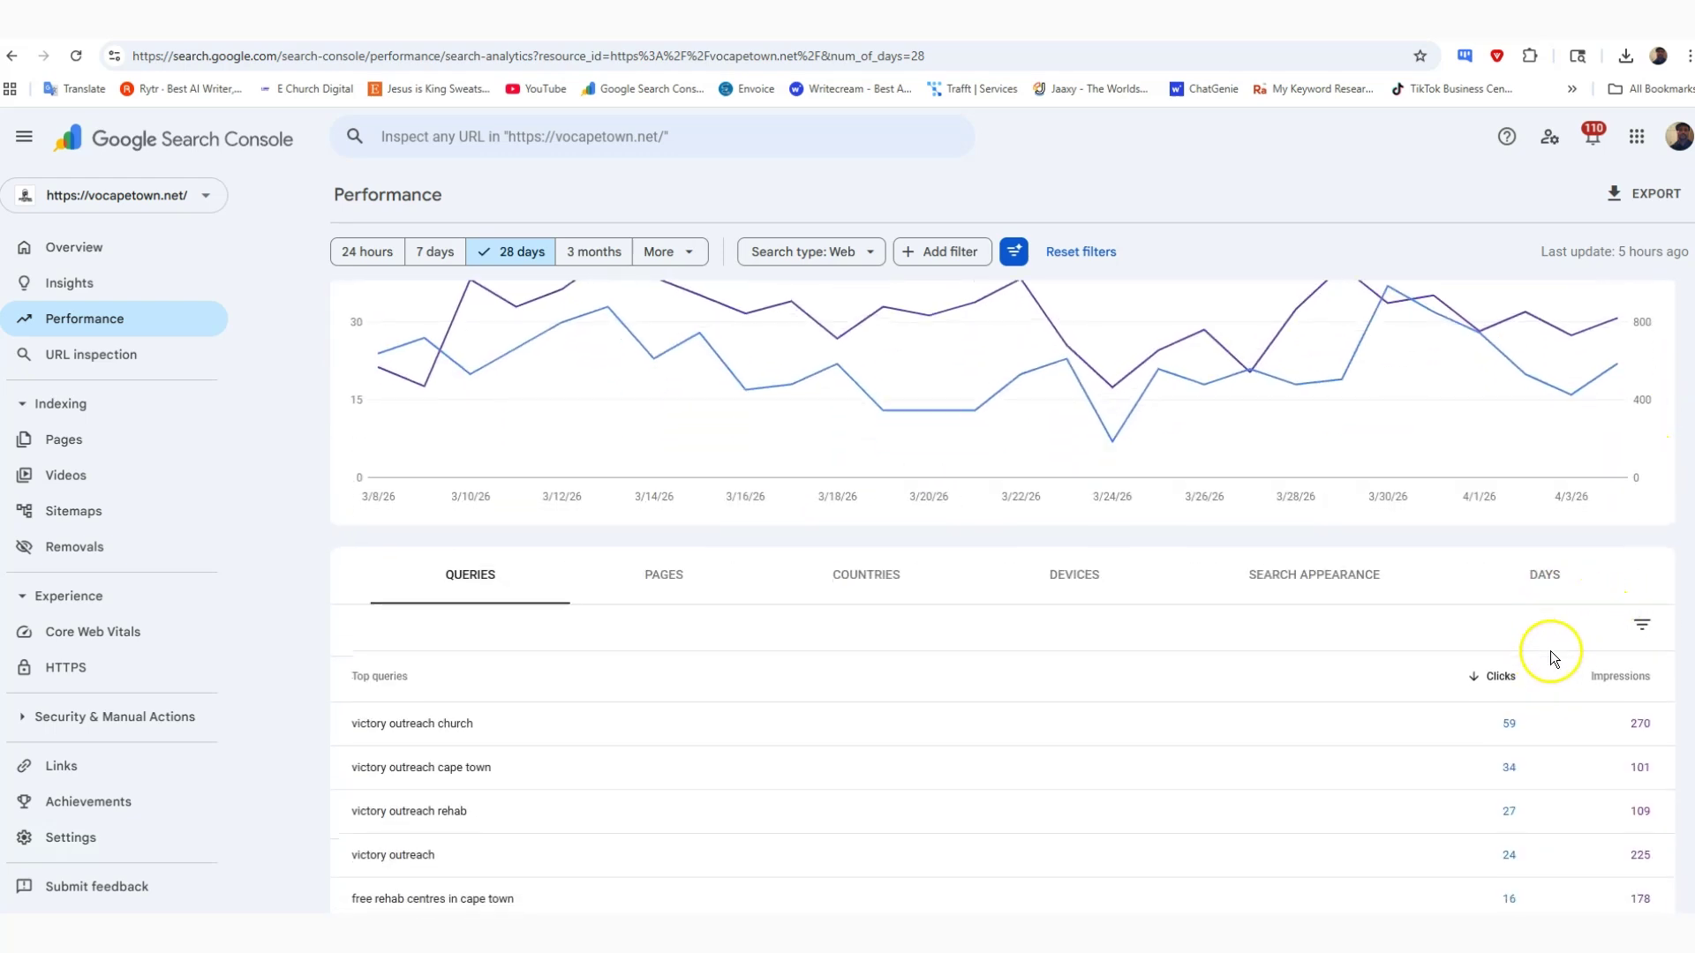
scroll(877, 741, down, 1)
scroll(580, 788, down, 1)
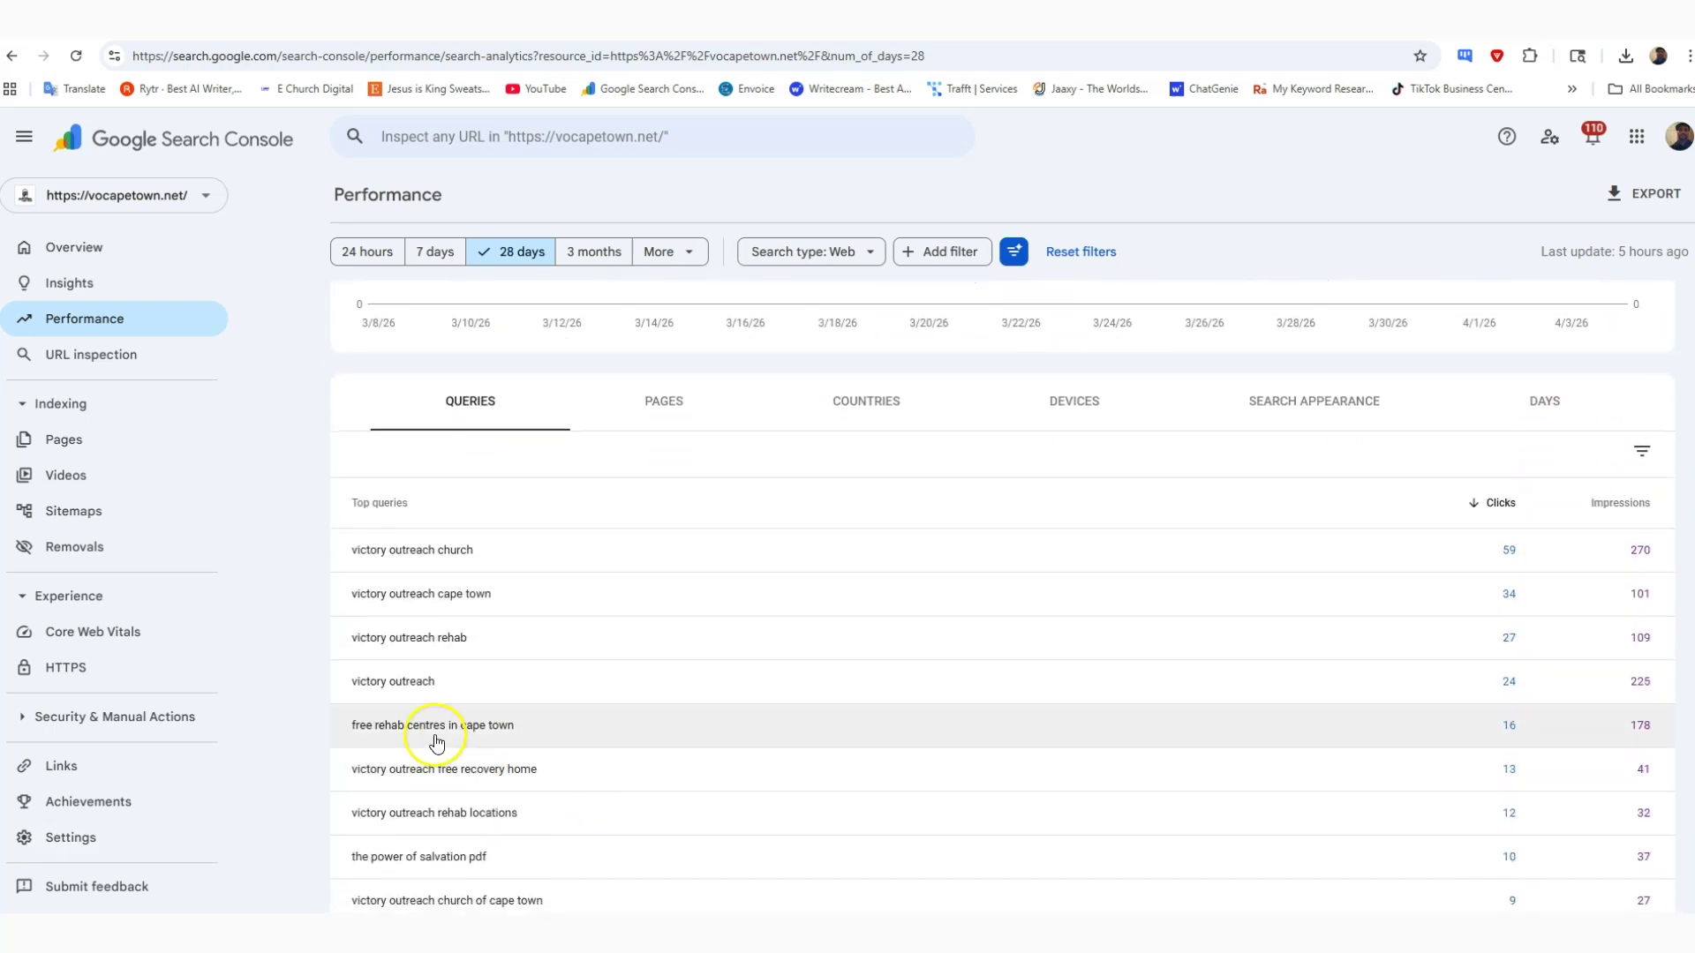
click(431, 730)
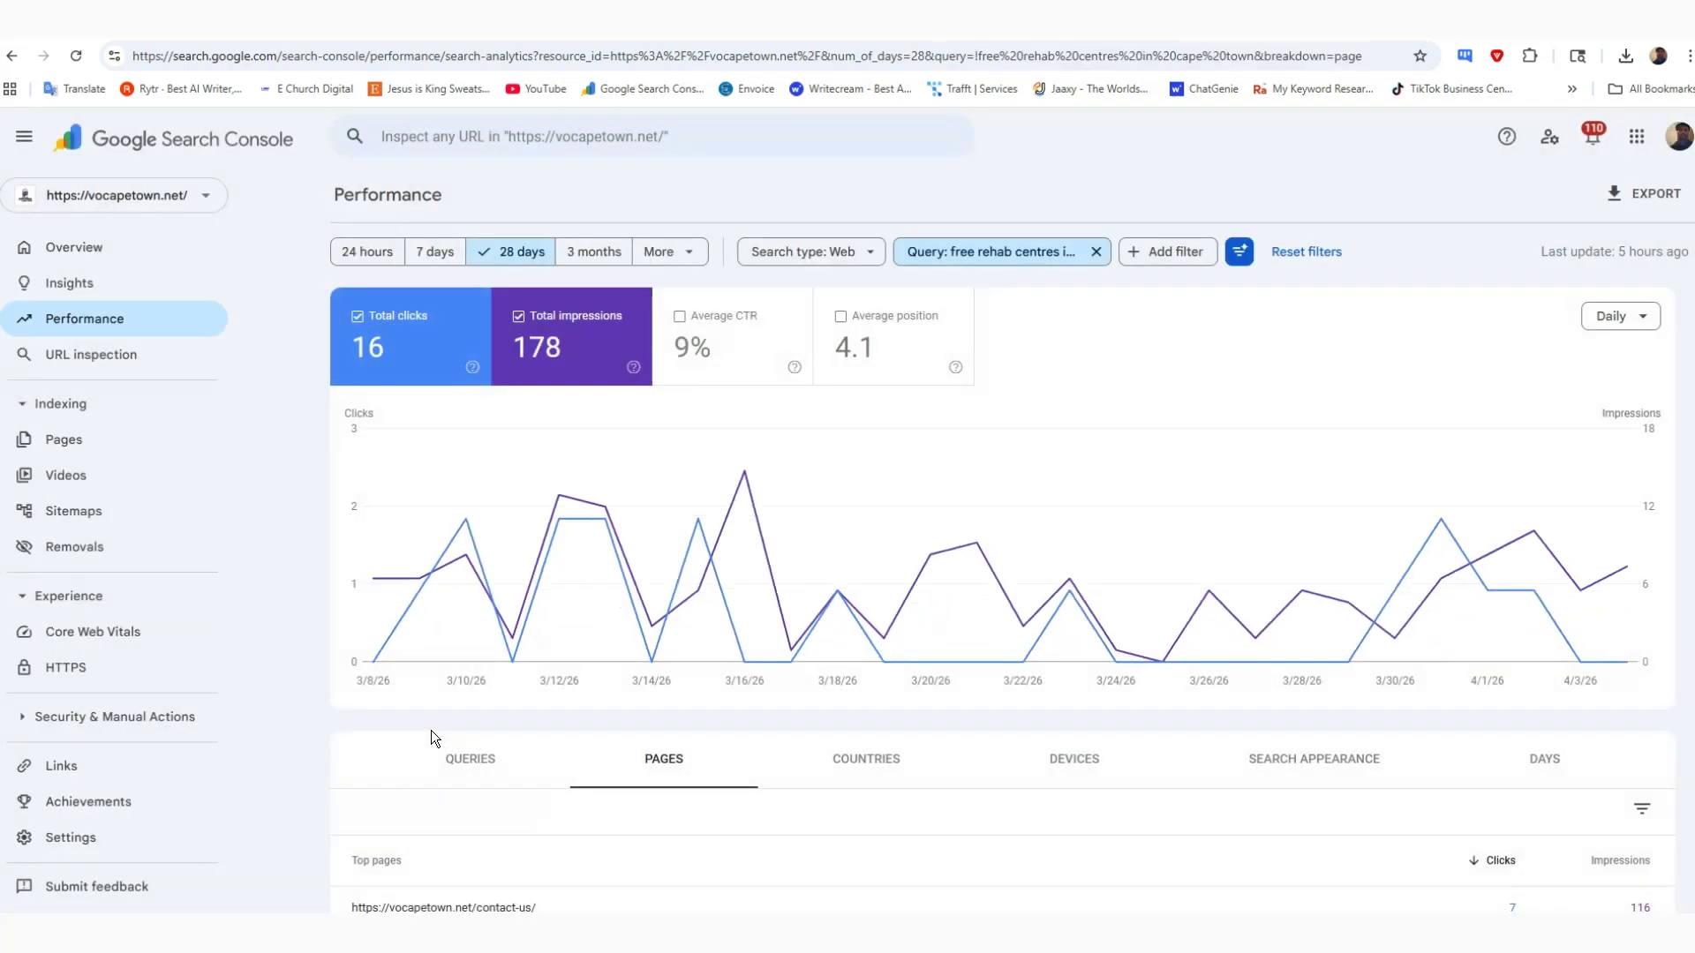
scroll(528, 627, down, 4)
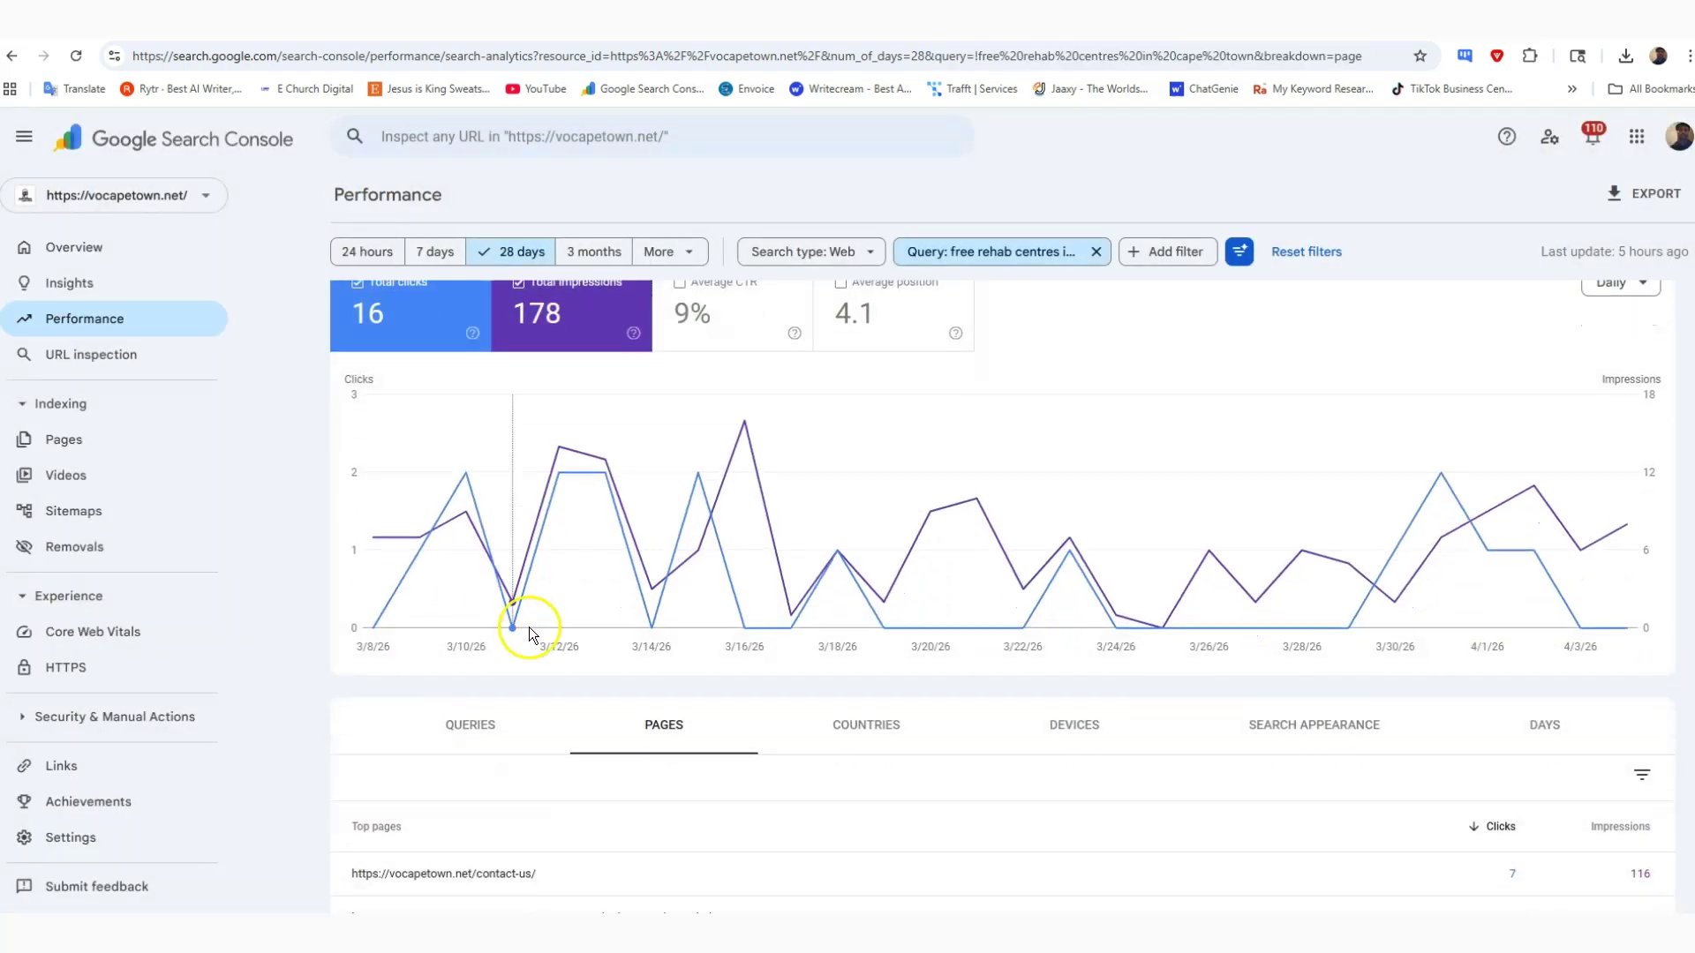
Open the page /2016/06/victory-outreach-christian-drug-rehab/ from the filtered query's pages in a new tab and return to the report.
click(664, 441)
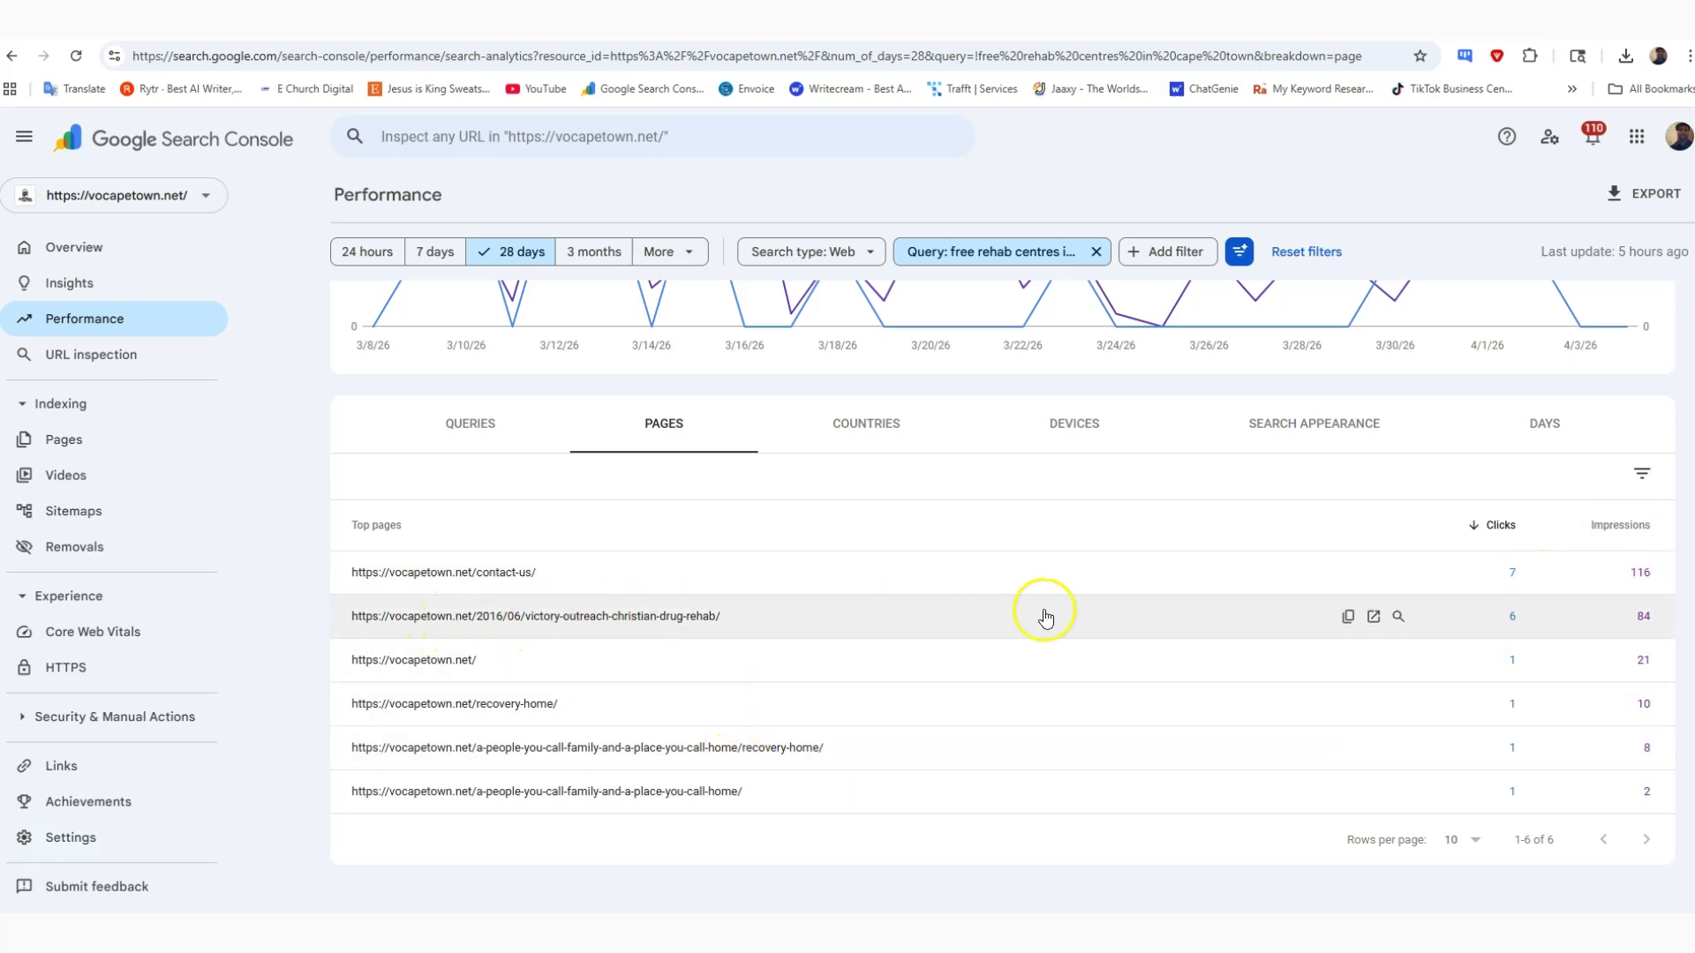
click(1372, 615)
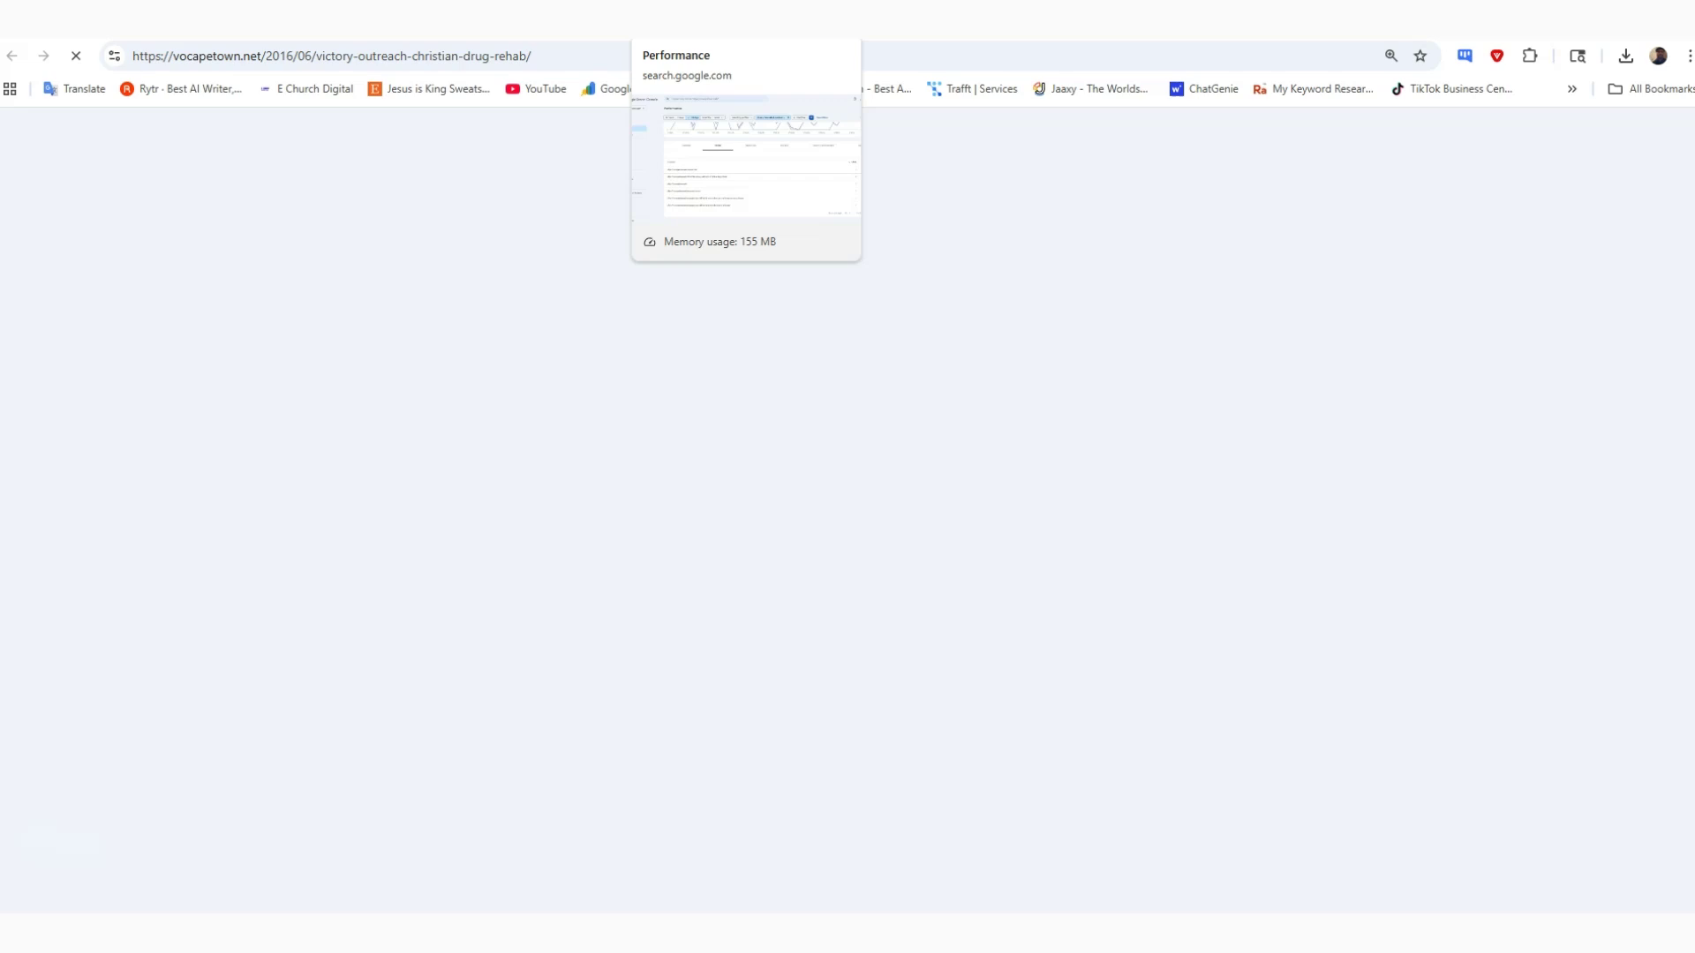
click(706, 24)
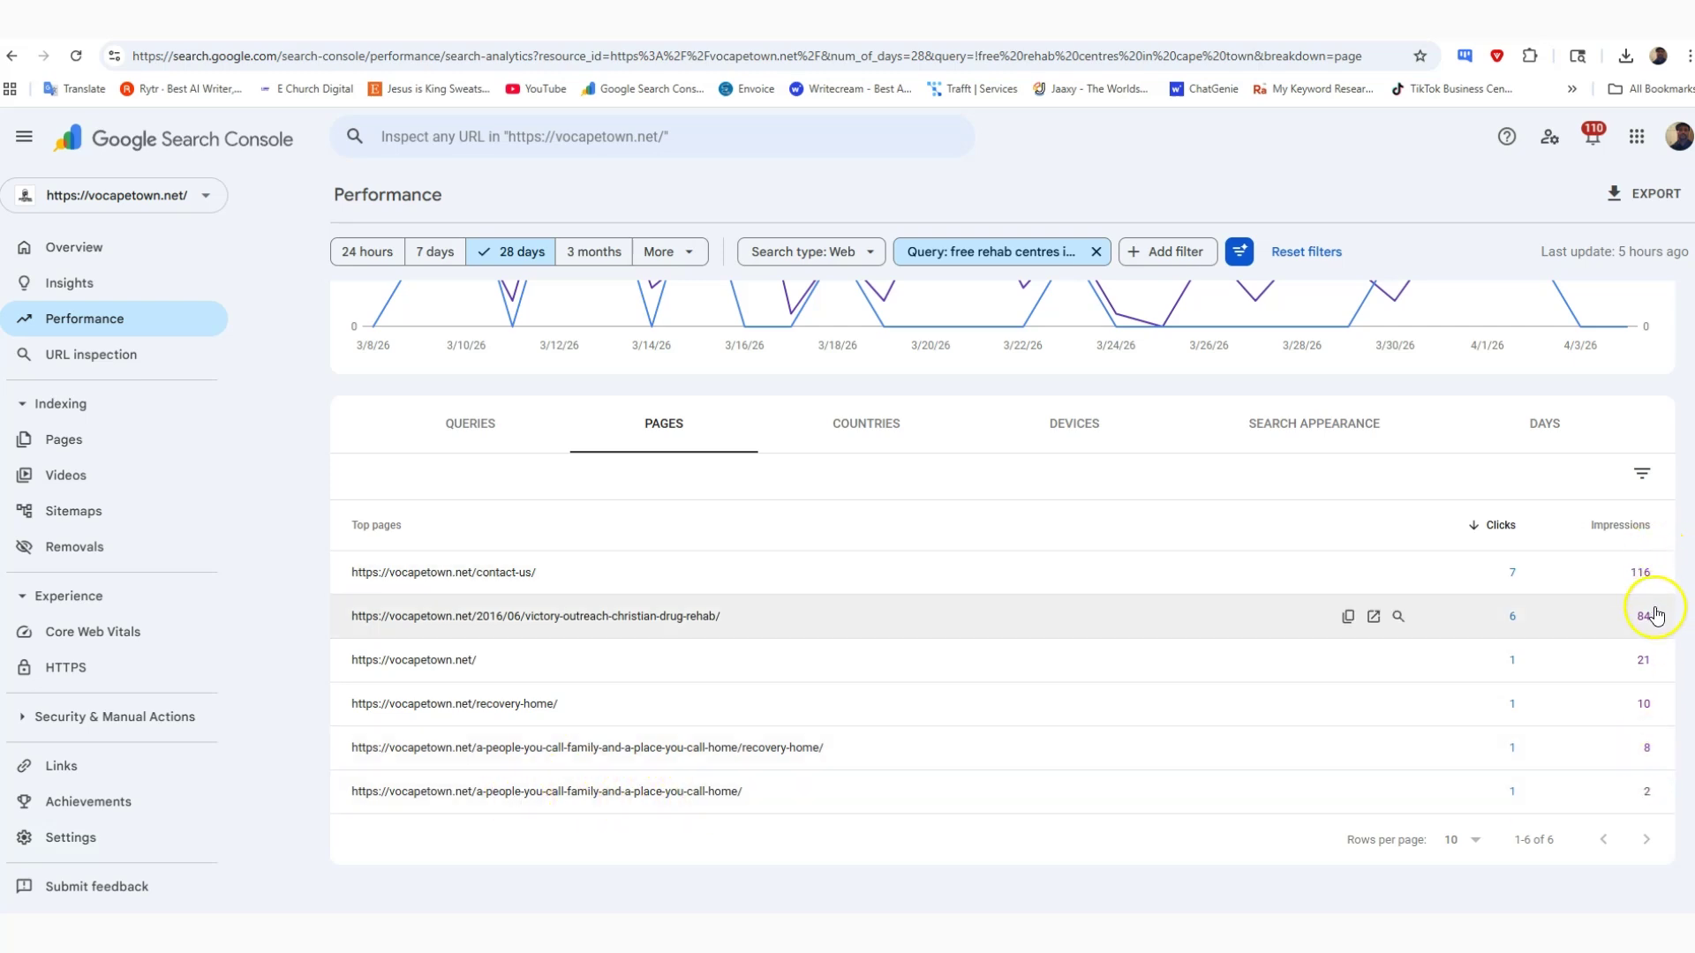
Compare the query and page breakdowns for "free rehab centres in cape town", ending on the query breakdown.
click(483, 425)
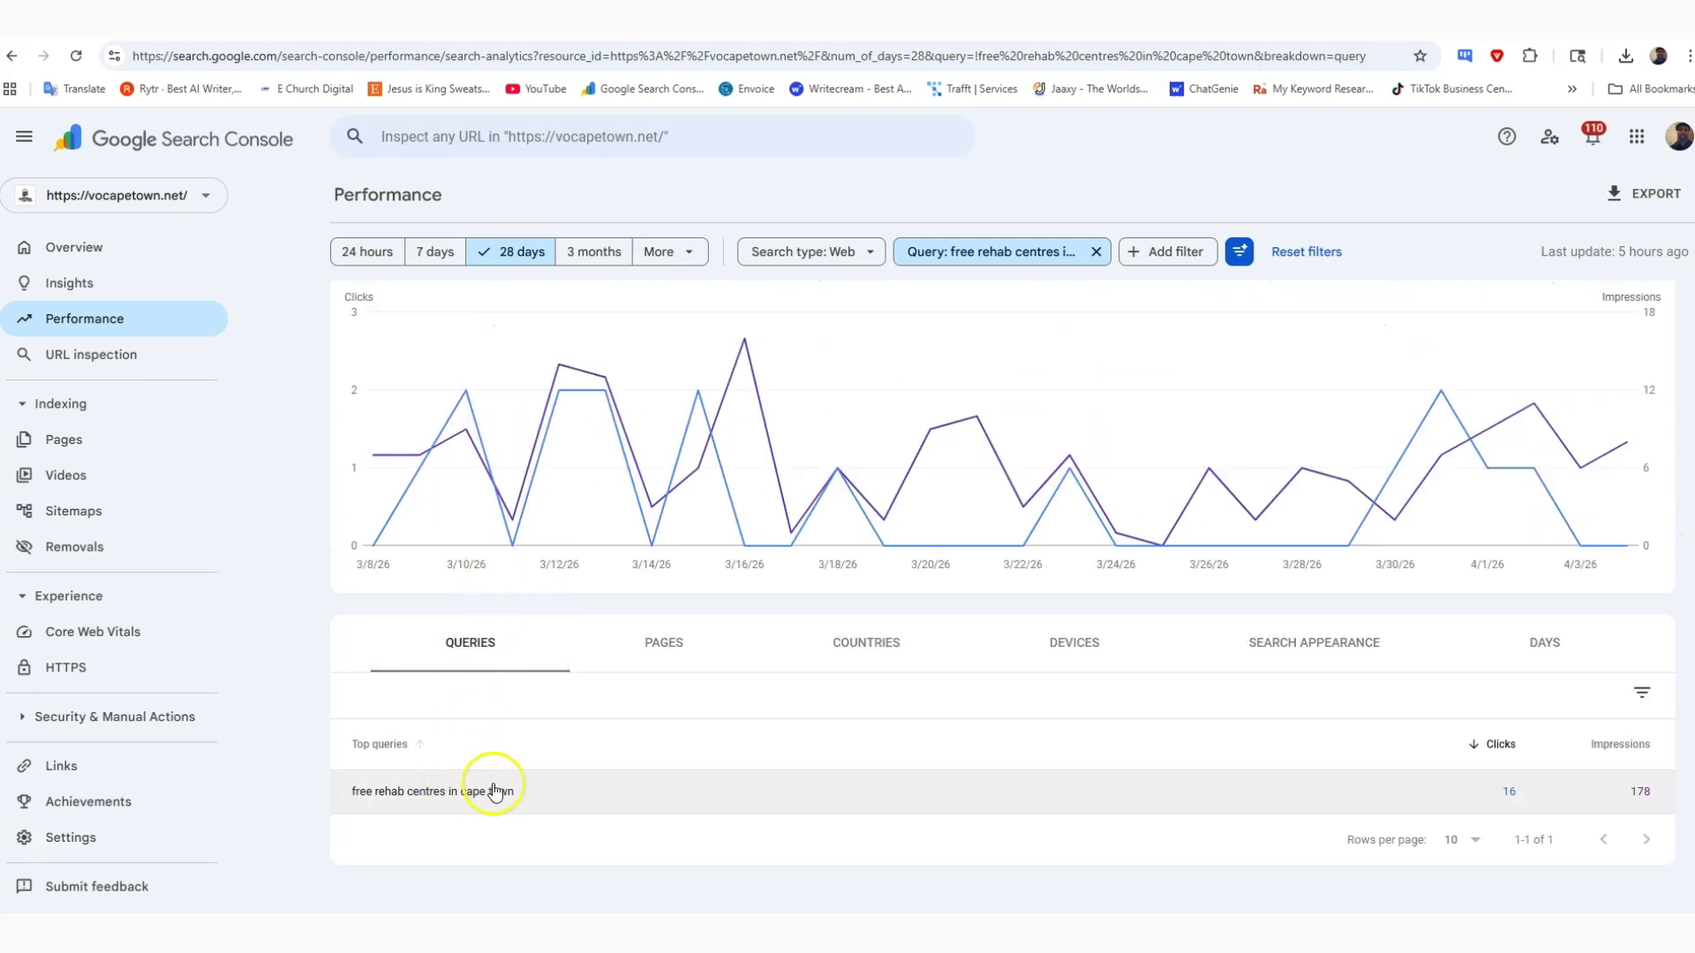
click(660, 641)
scroll(756, 662, down, 2)
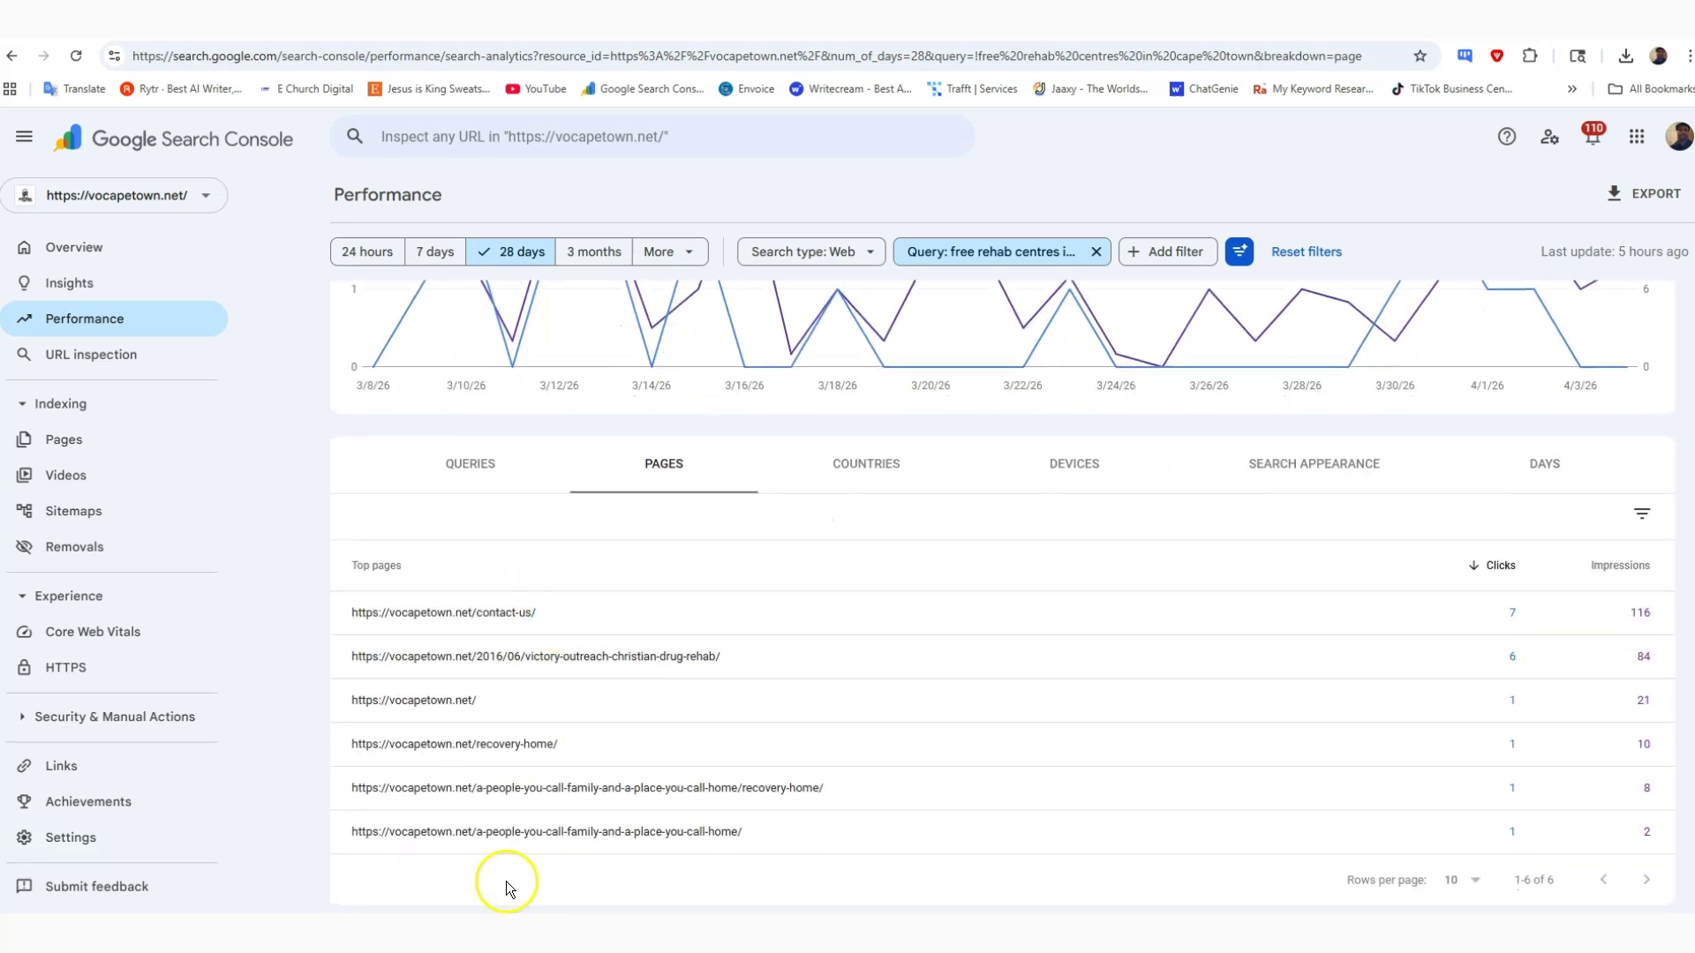
click(484, 459)
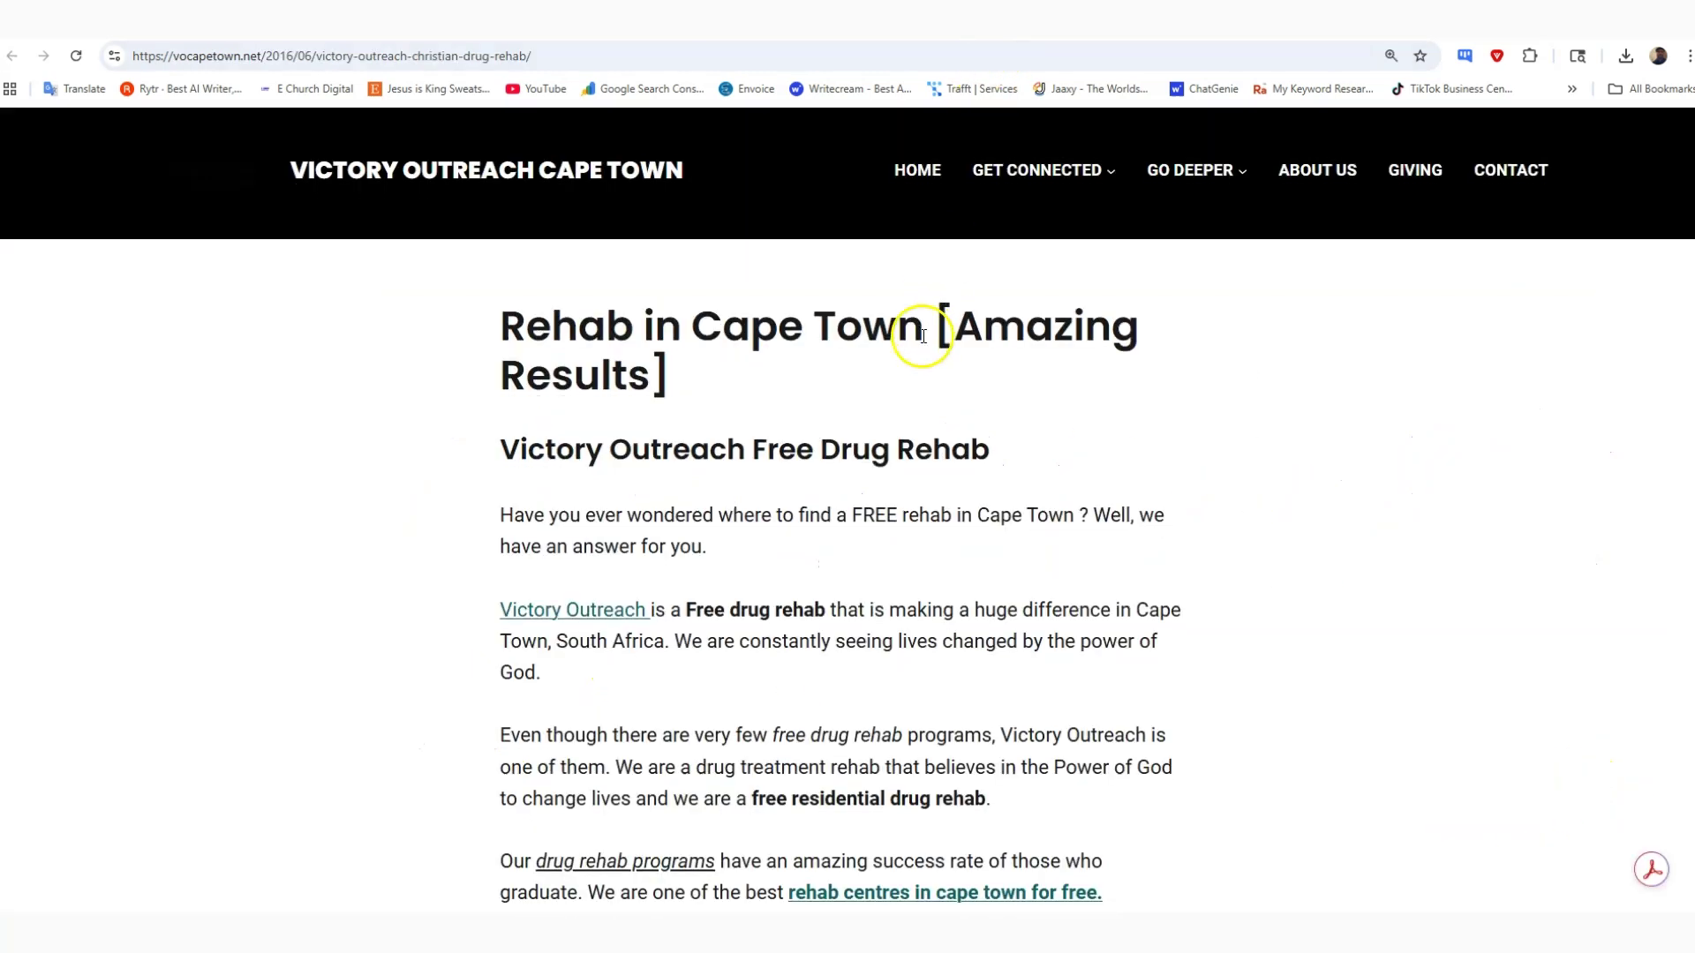
Read through the "Rehab in Cape Town [Amazing Results]" article to see how it covers the search query.
scroll(924, 341, down, 5)
scroll(925, 343, down, 20)
scroll(934, 336, up, 3)
scroll(934, 343, up, 20)
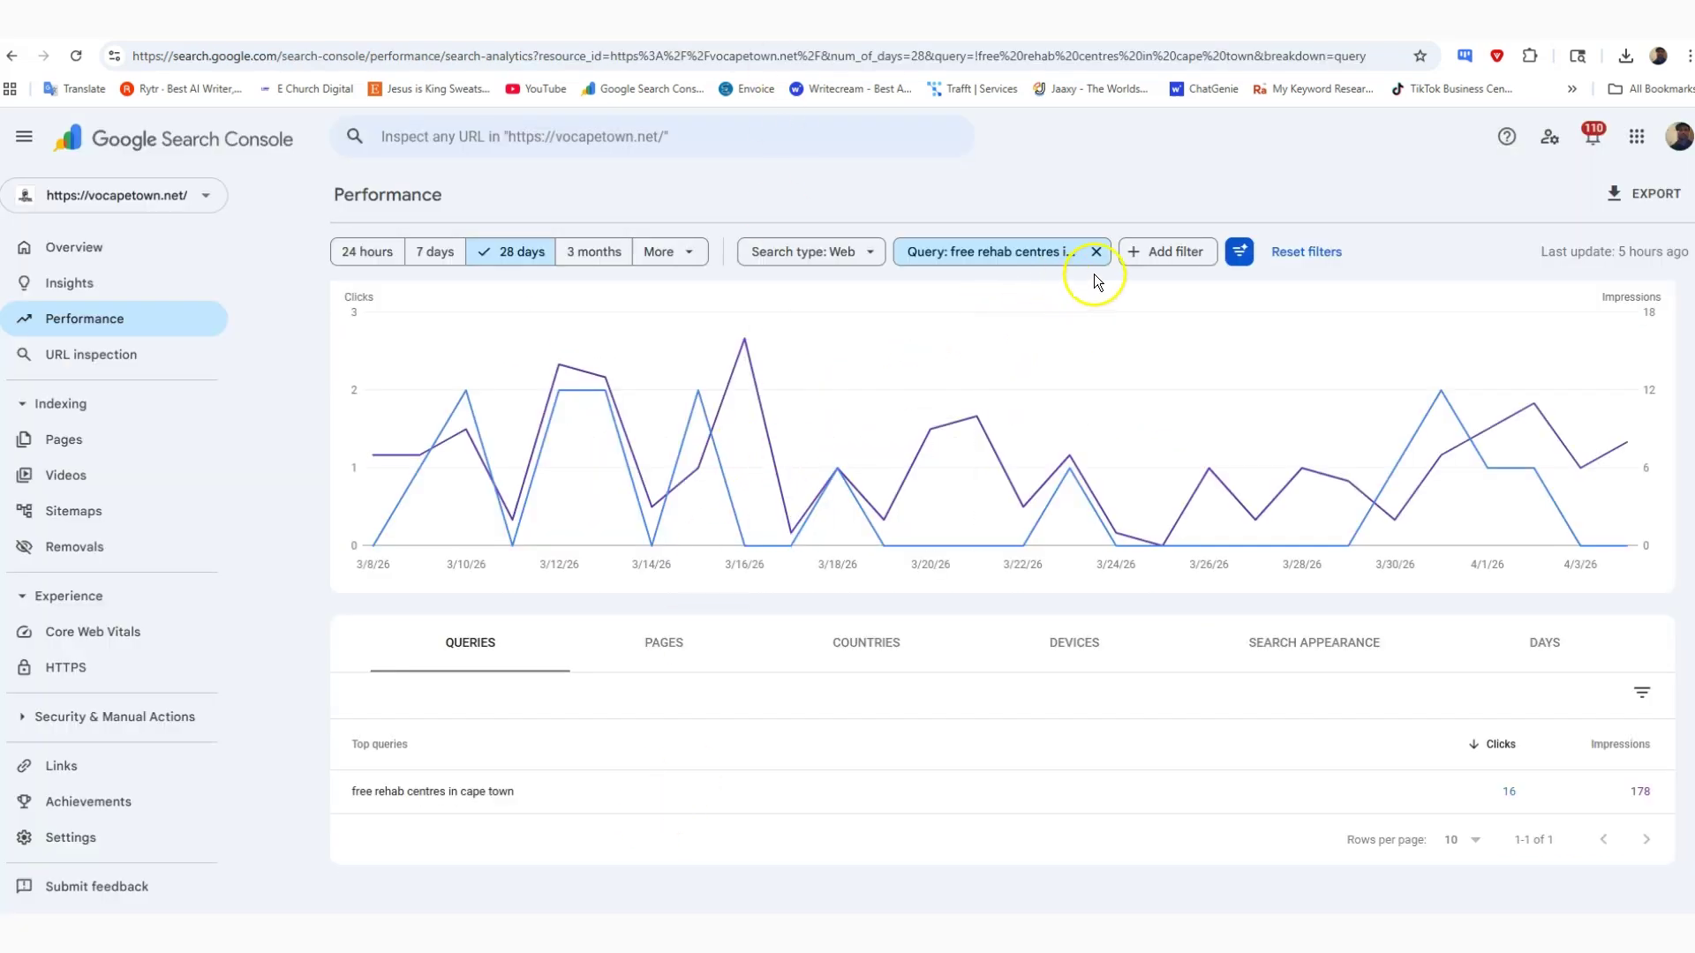
Remove the "free rehab centres in cape town" query filter and show 250 rows per page in the queries table.
click(1097, 253)
scroll(627, 732, down, 5)
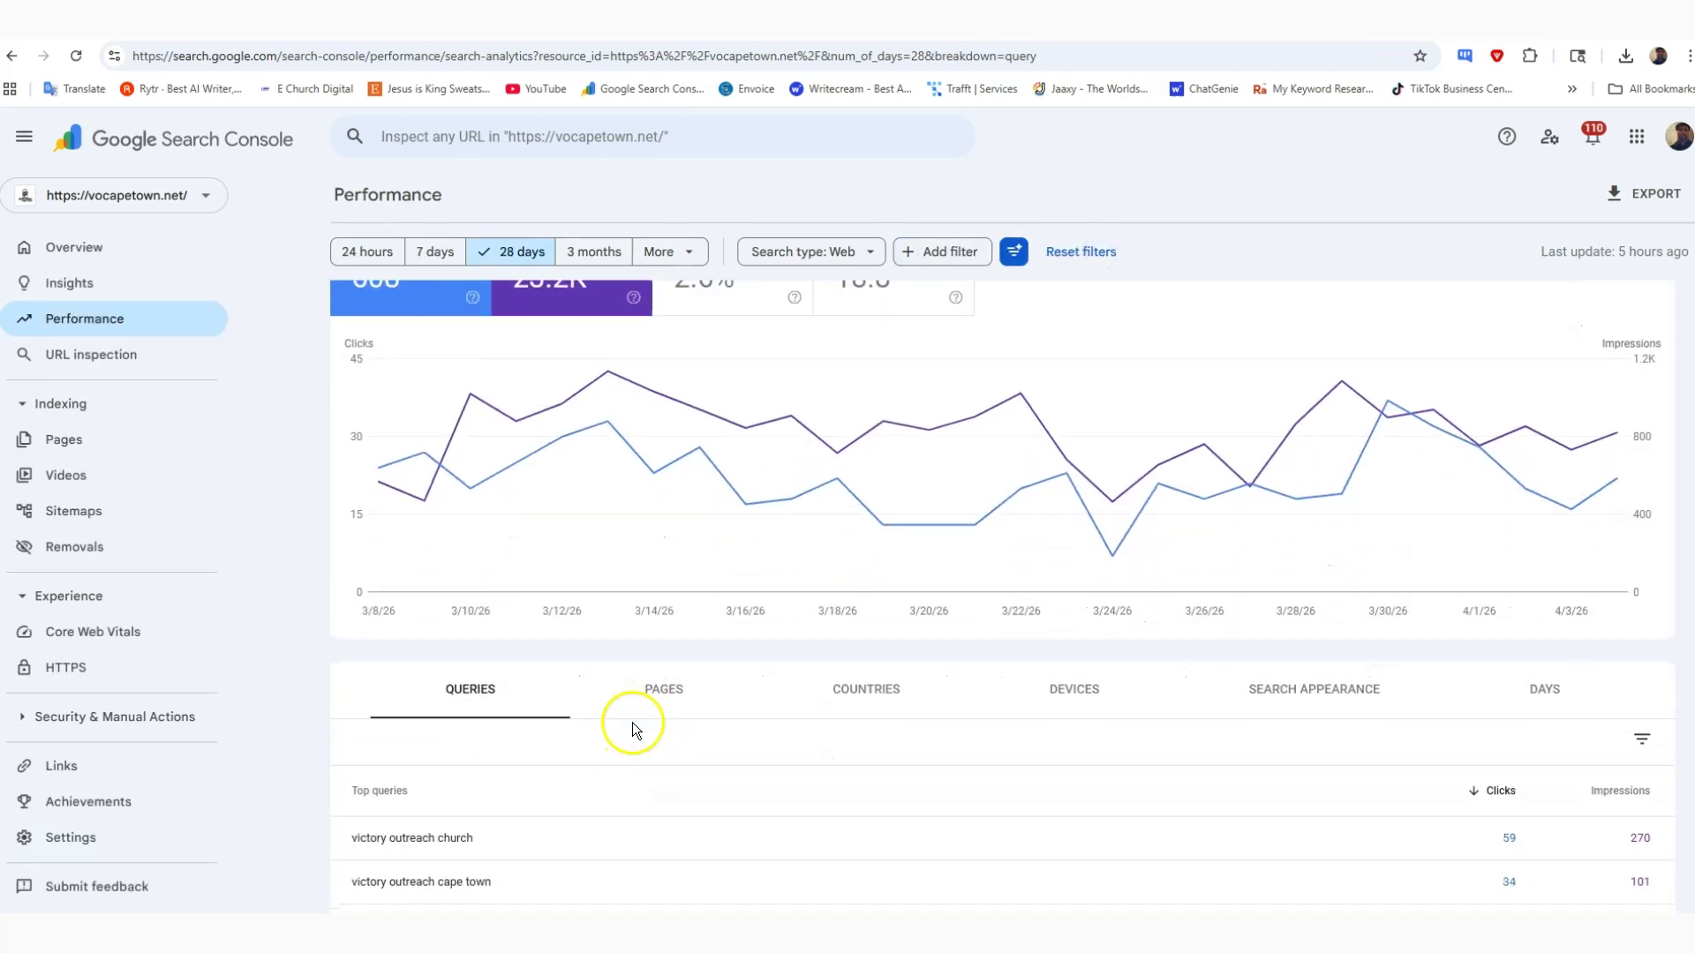
scroll(596, 628, down, 1)
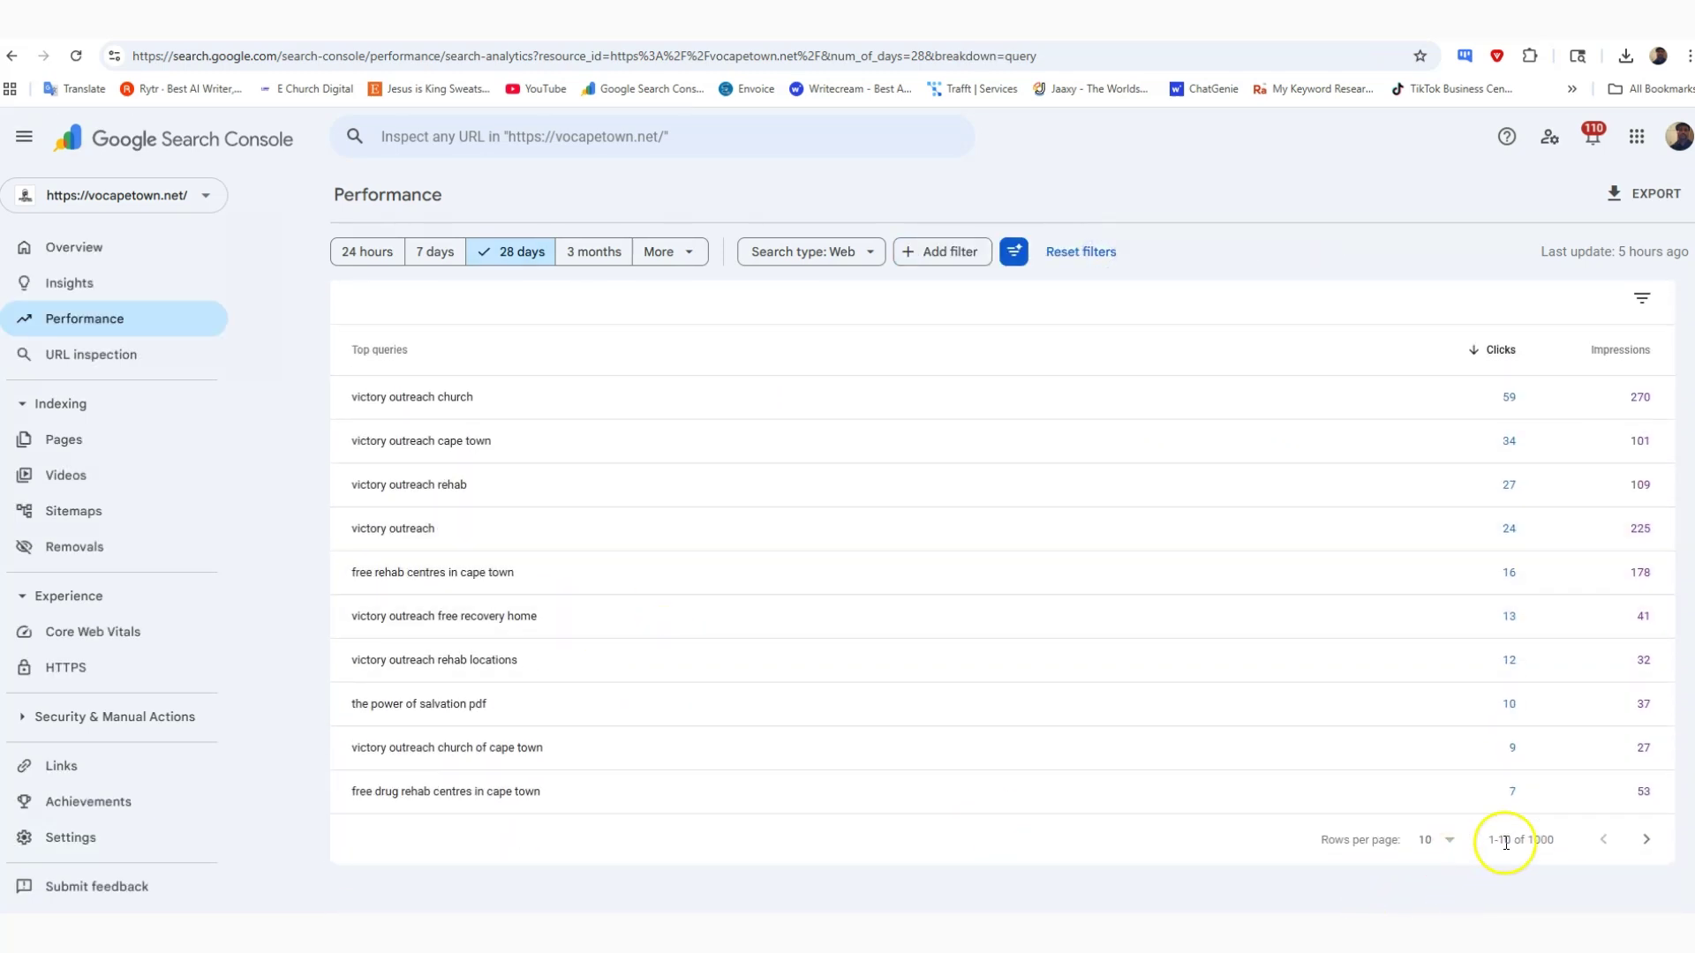
click(1449, 839)
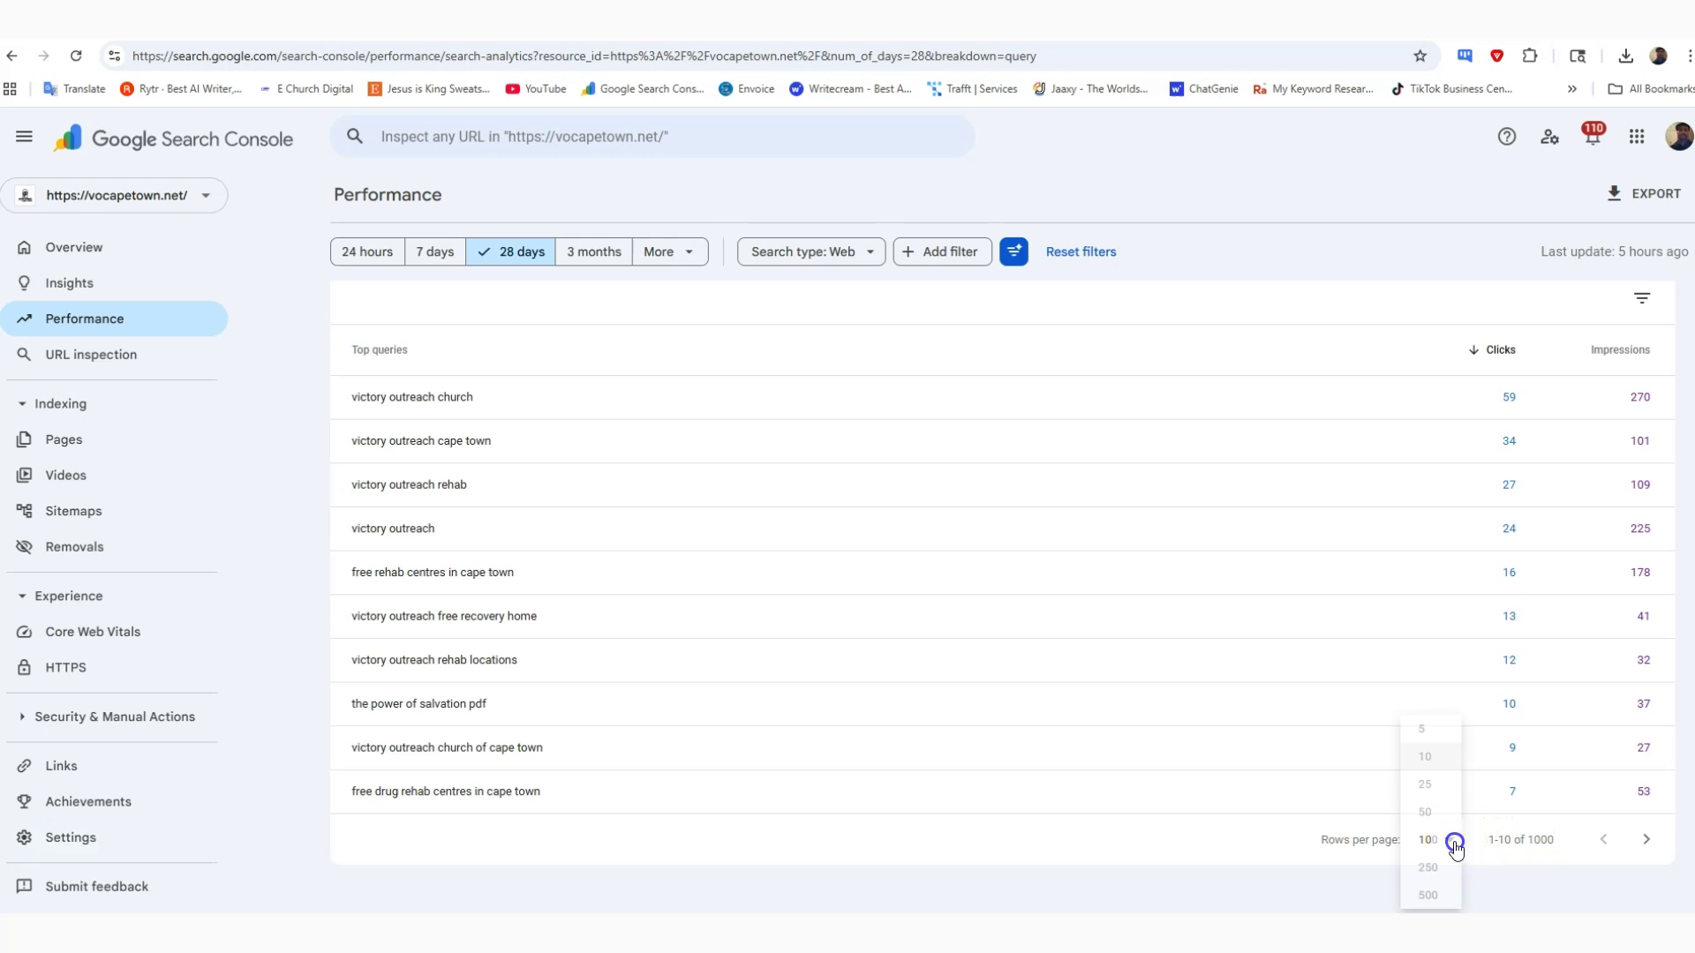
click(1442, 866)
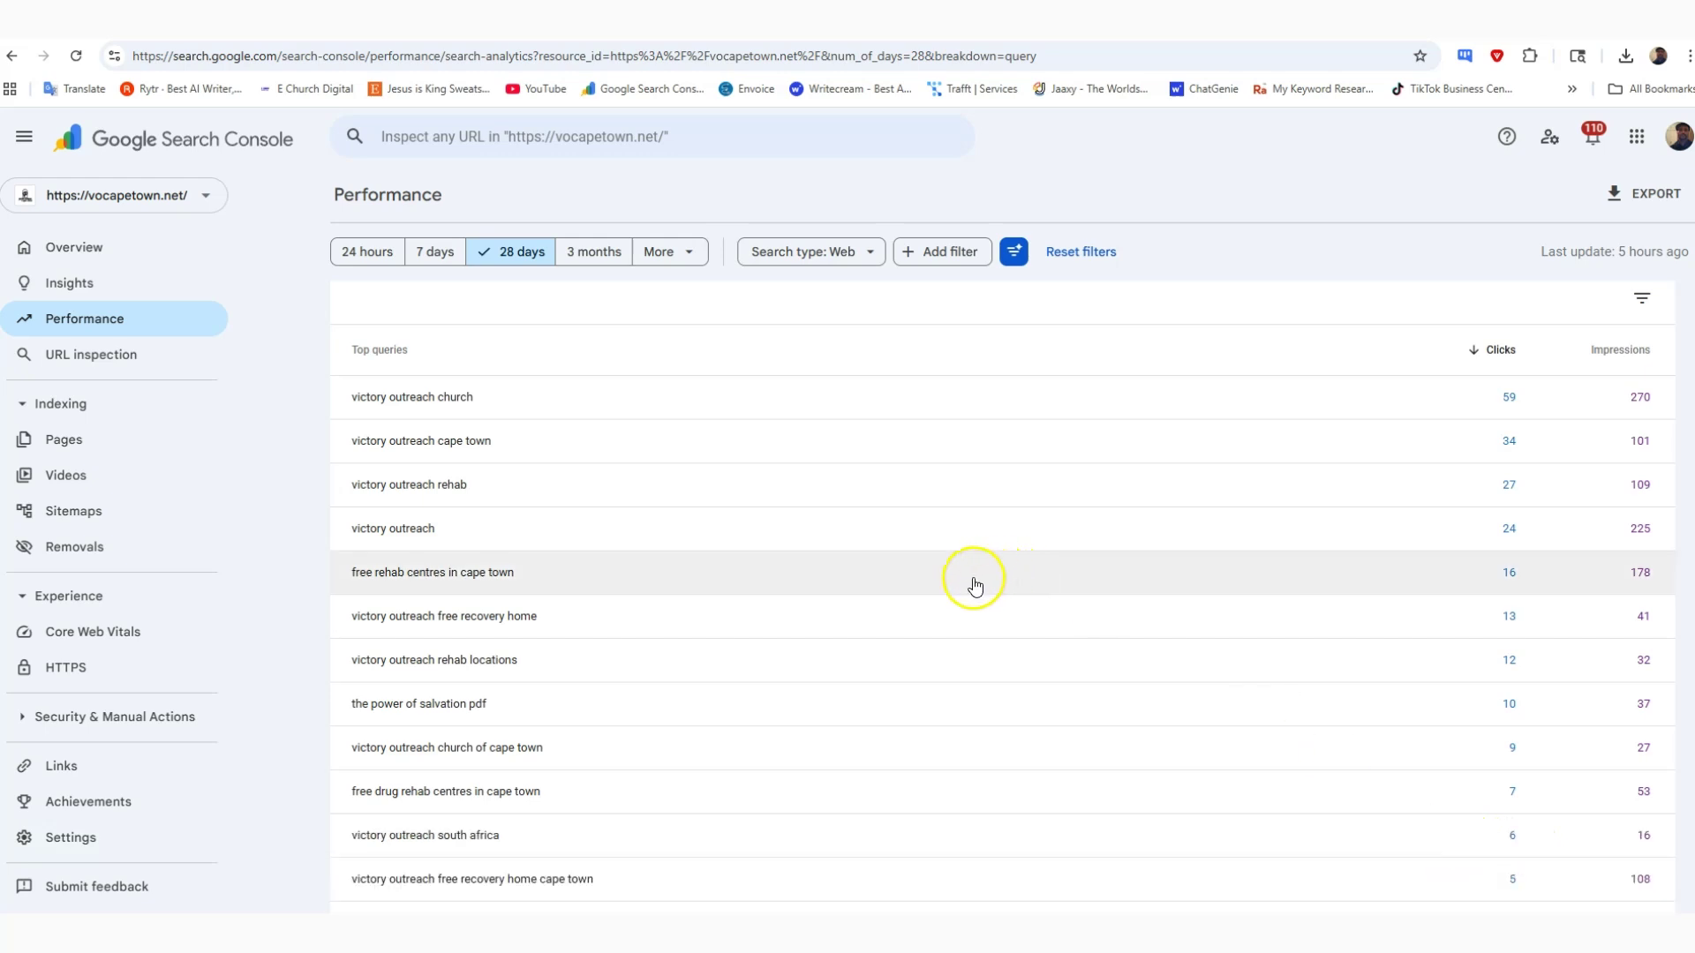
Examine the site's top queries over the last 28 days, with their clicks and impressions.
scroll(813, 571, down, 4)
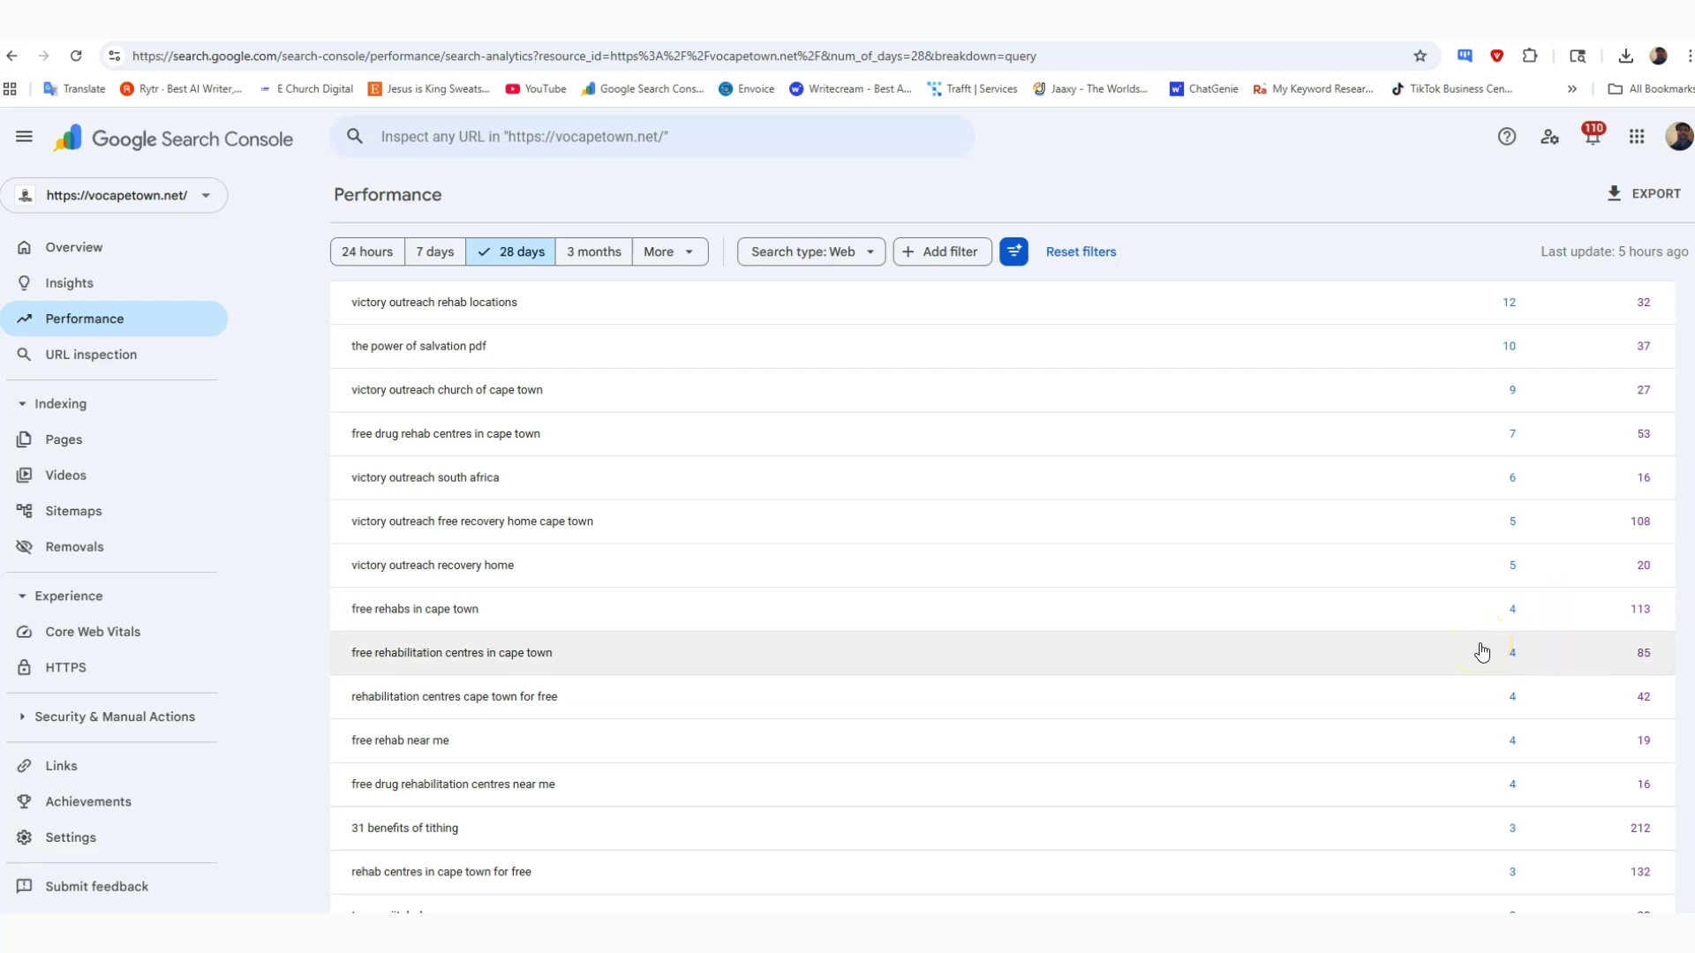
scroll(777, 635, up, 2)
scroll(732, 601, down, 1)
scroll(671, 547, down, 2)
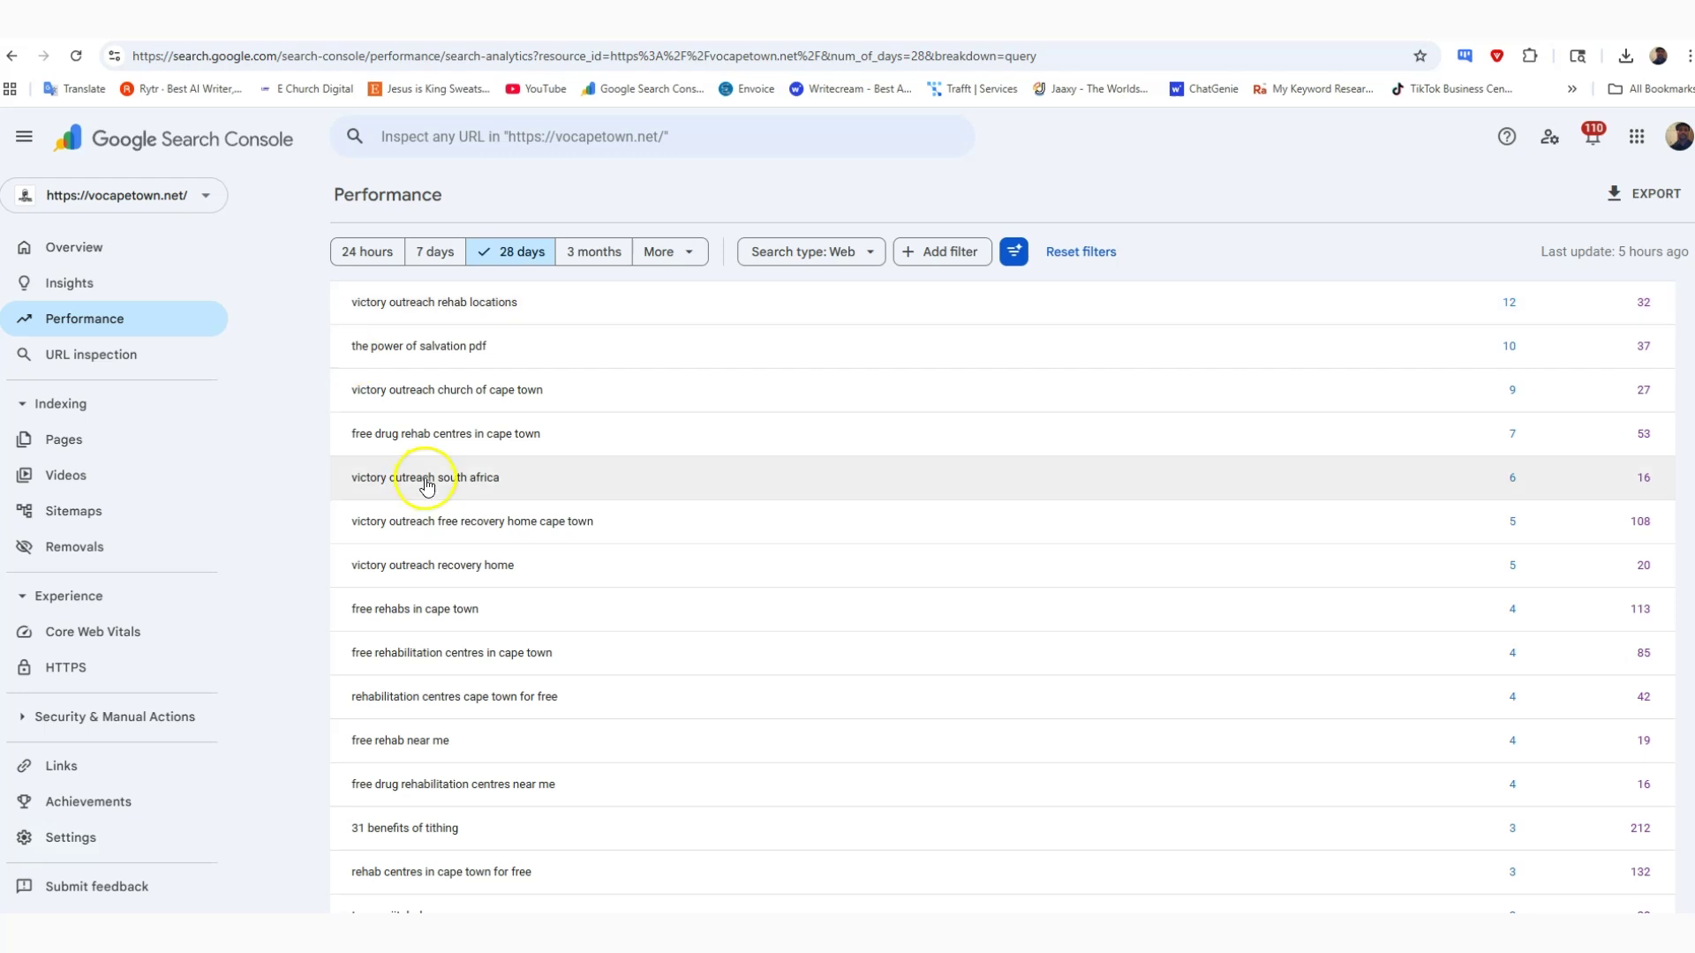
scroll(437, 468, up, 10)
scroll(441, 464, down, 6)
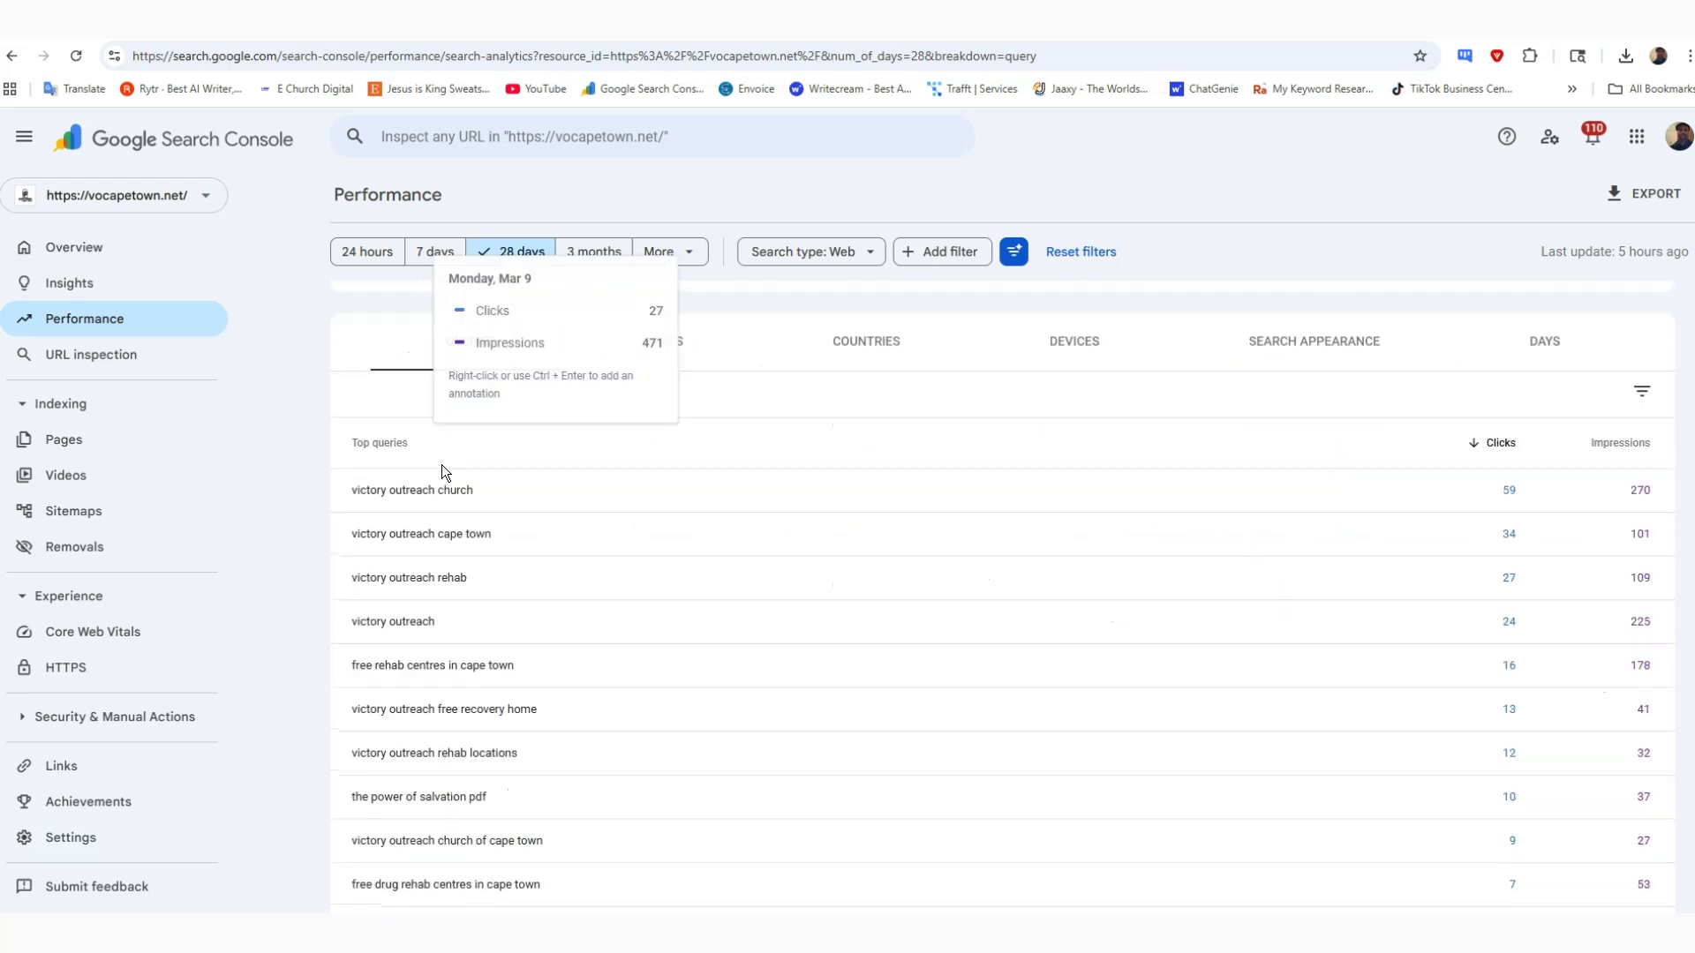
scroll(443, 468, up, 3)
scroll(467, 452, down, 1)
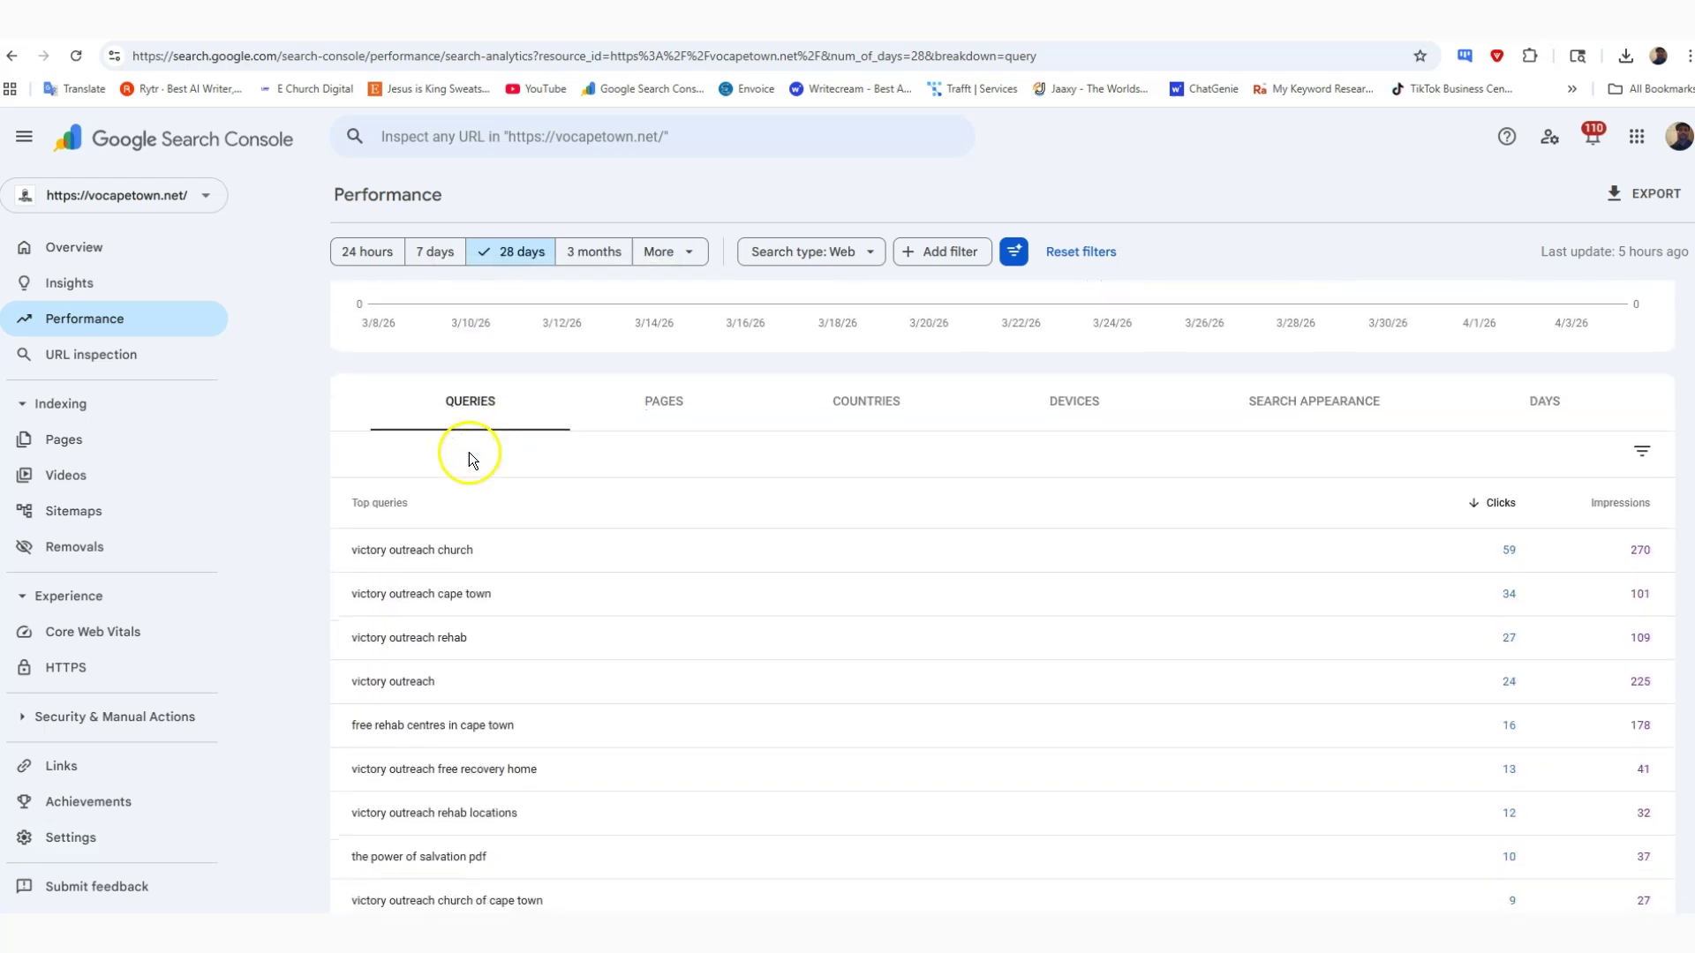
Capture a screenshot of the query names in the top queries list, starting at "victory outreach church".
scroll(547, 535, down, 2)
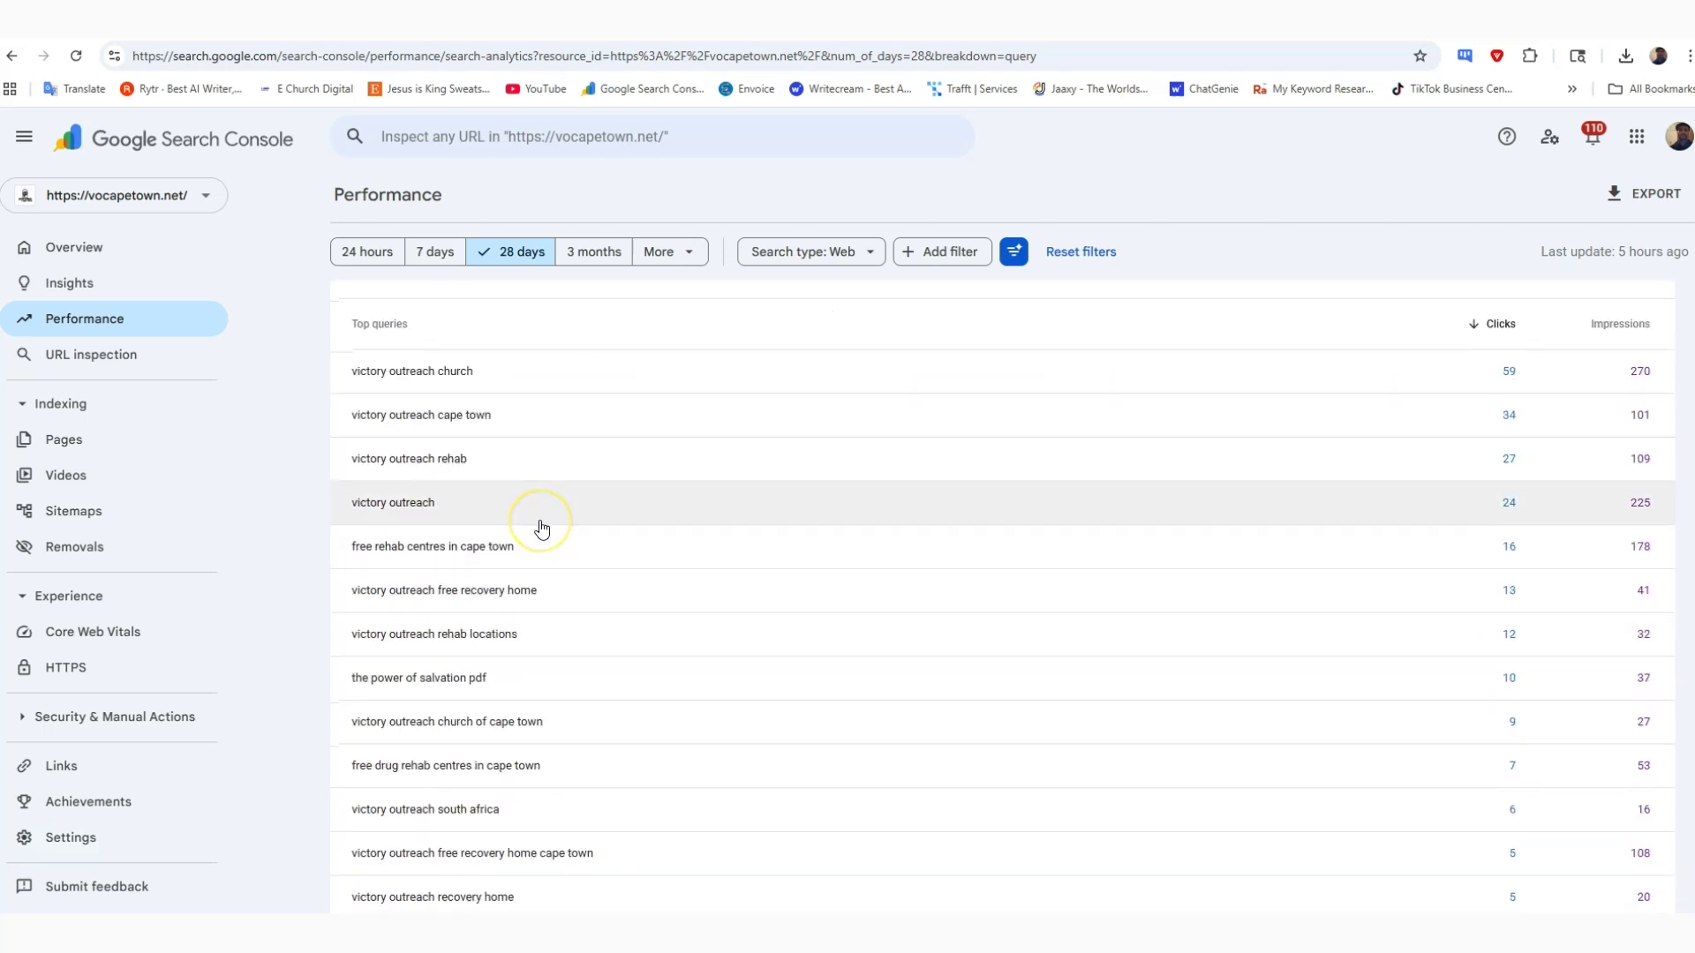
key(super+shift+s)
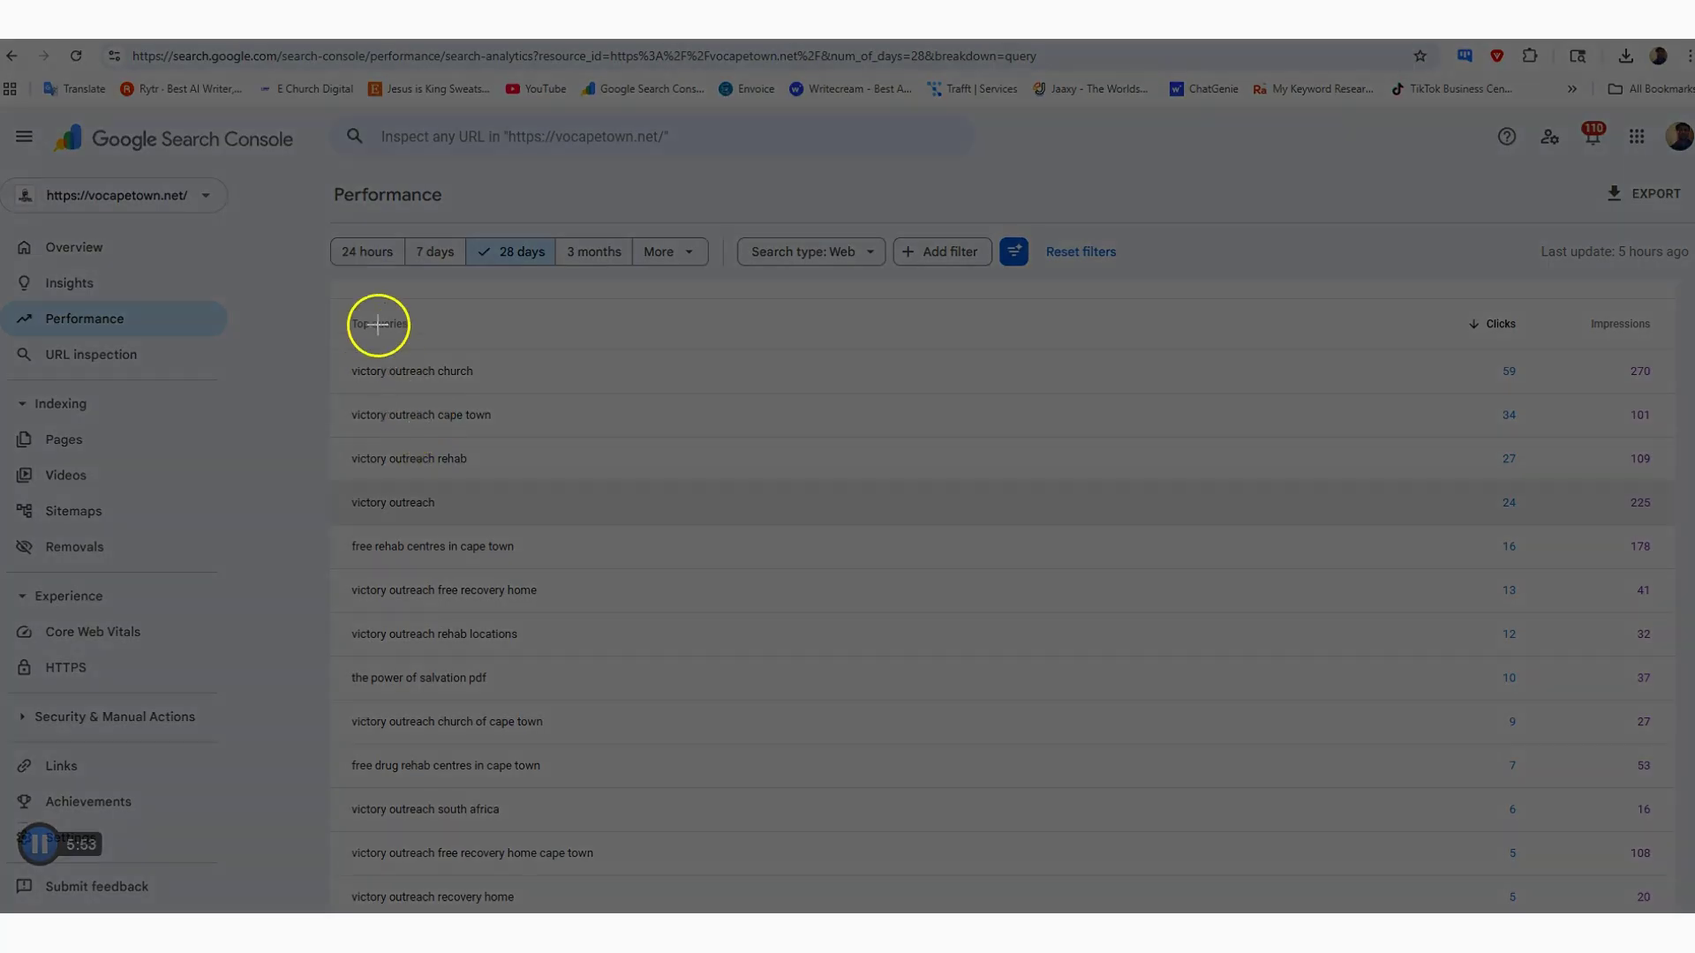
drag(335, 343, 739, 898)
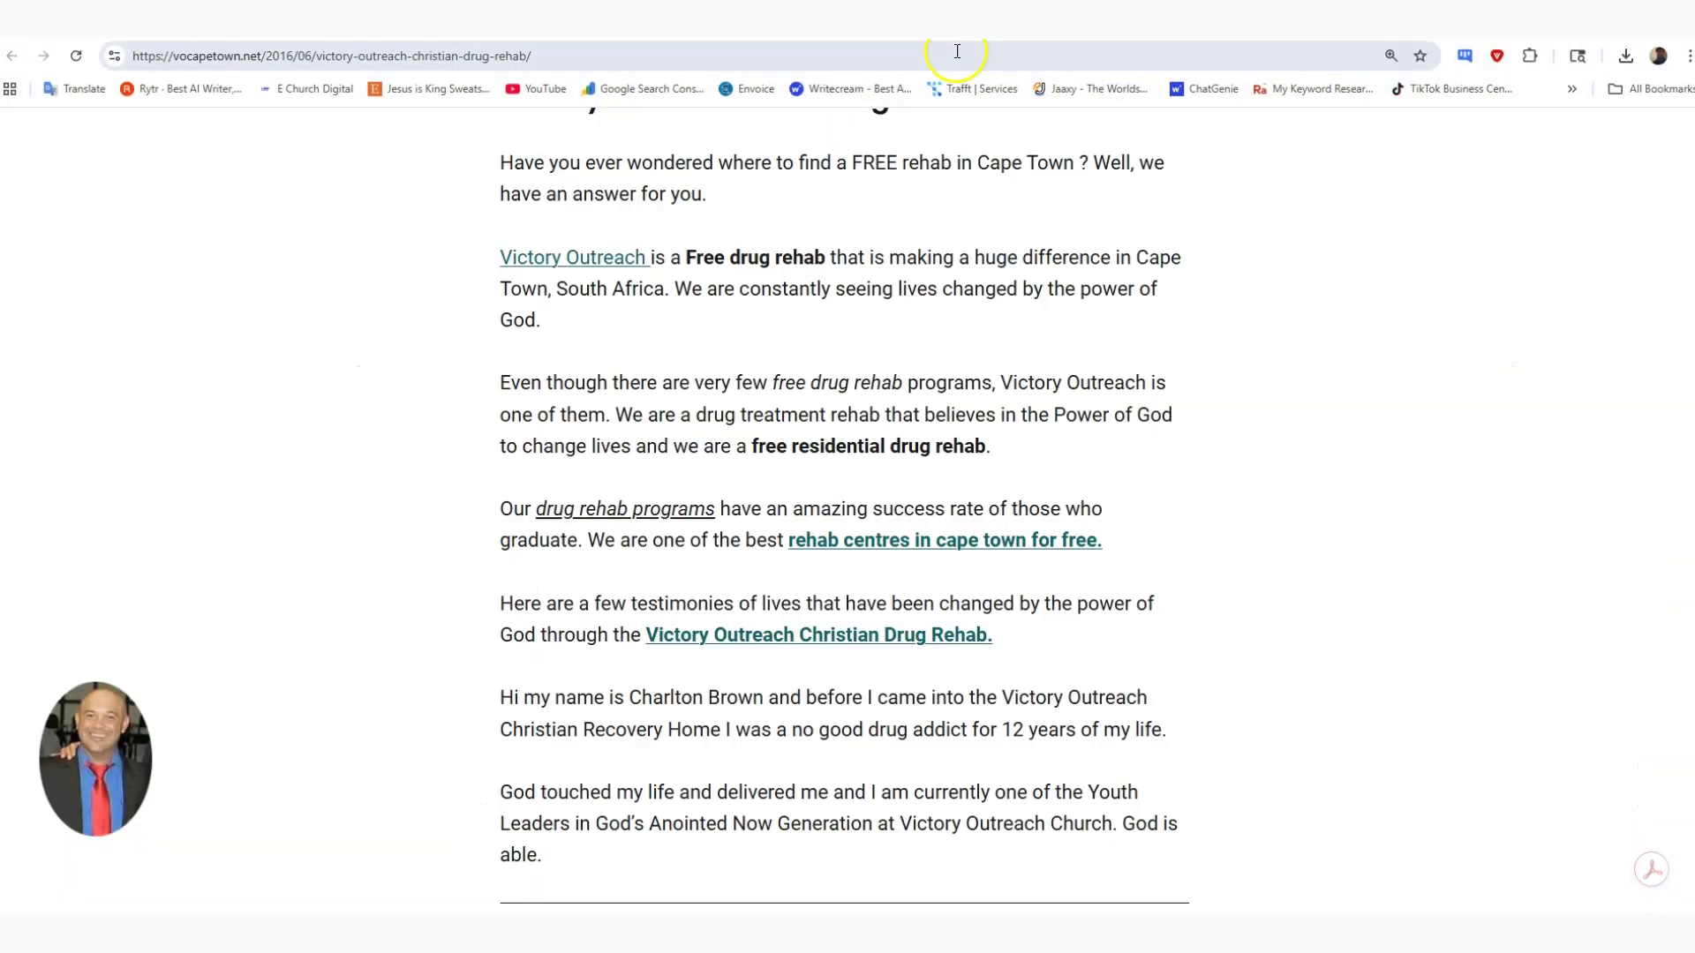
Switch to the browser tab with the rehab article and open chatgpt.com in it.
click(957, 51)
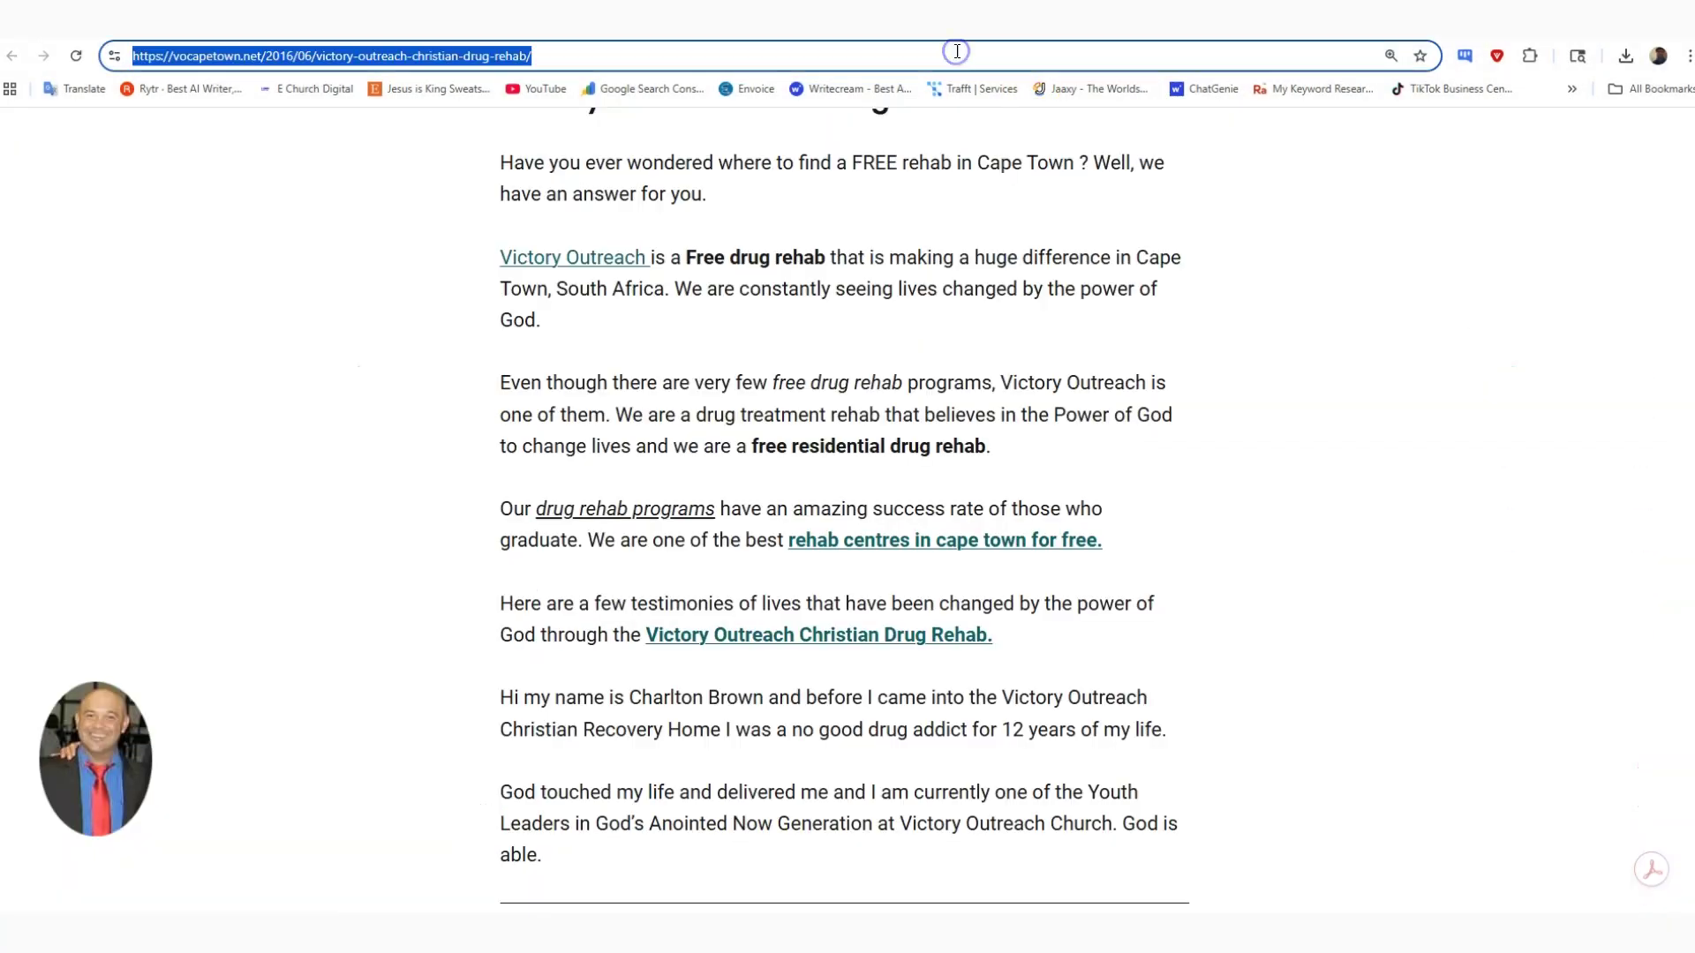
text(chatgpt.com)
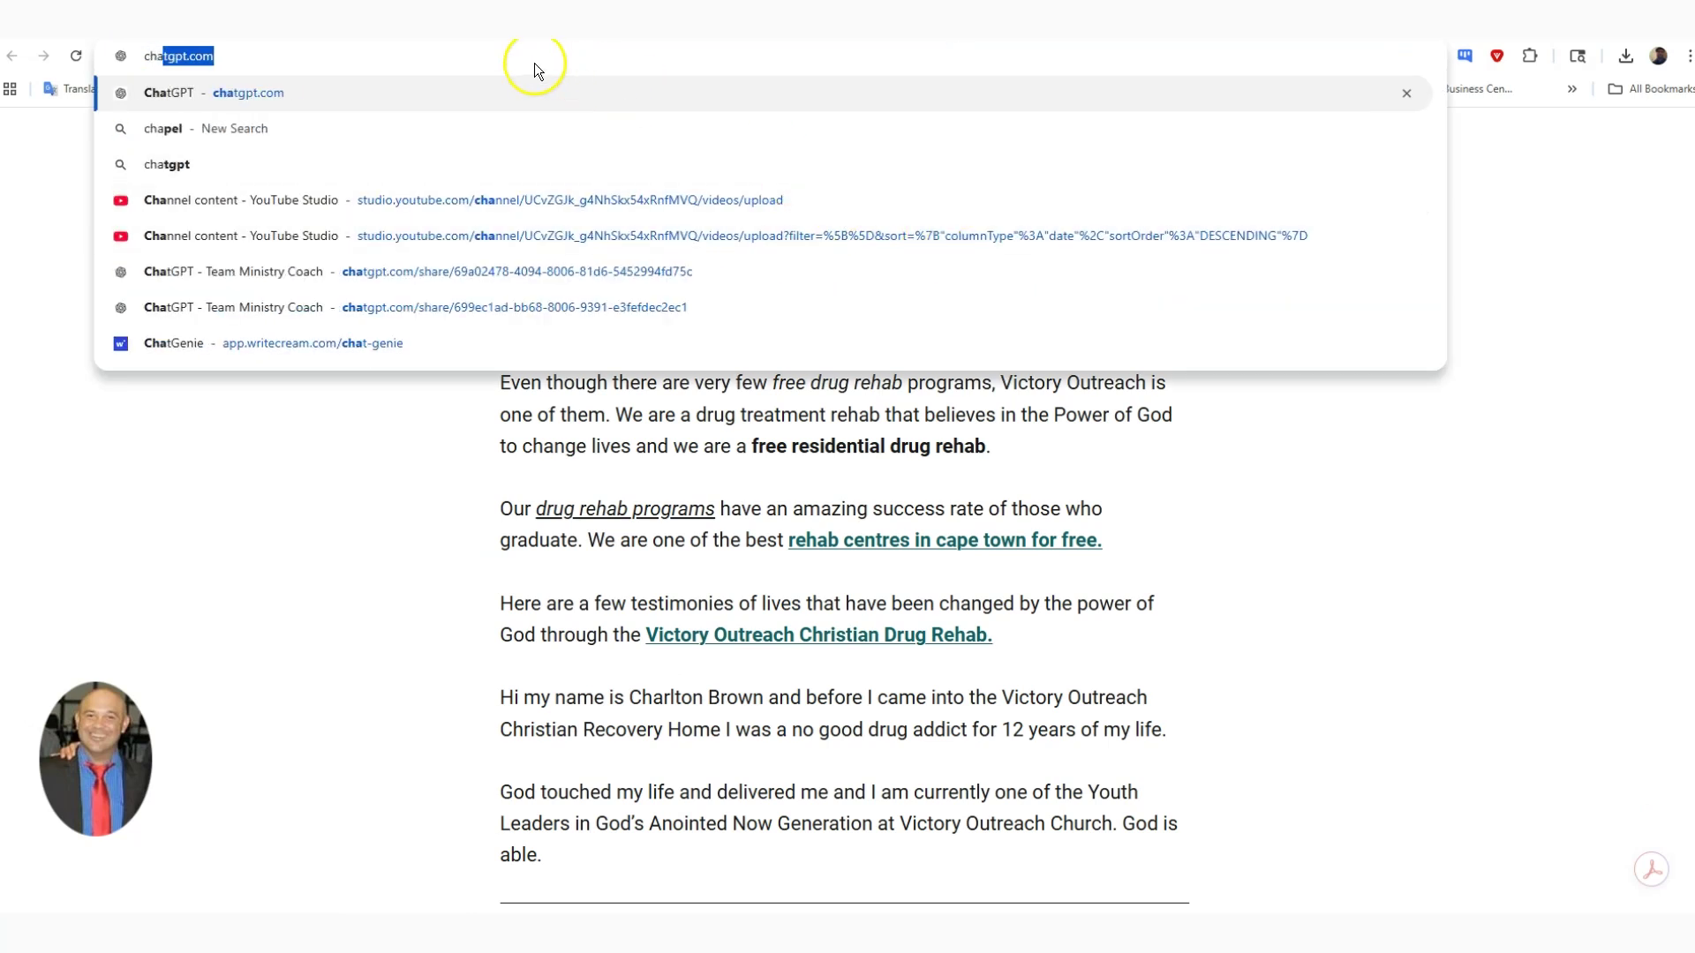
key(Return)
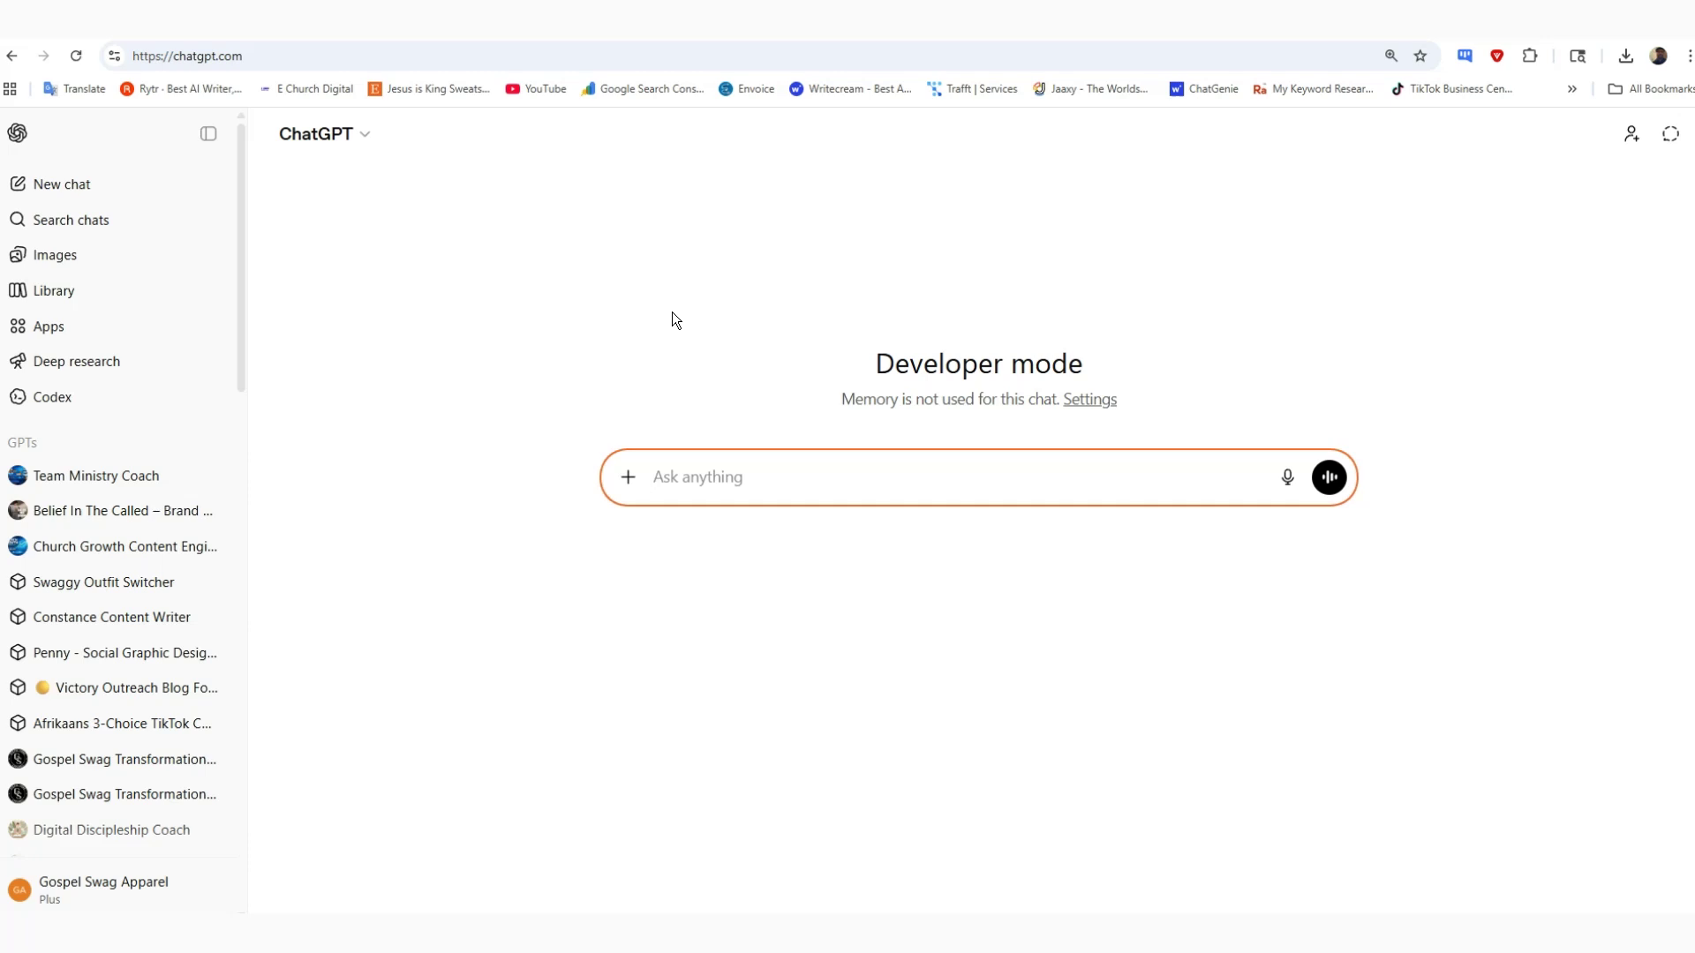
Dictate a prompt requesting a 500 to 700-word blog based on the website's ranking Search Console keywords, and attach the captured query list.
click(1286, 477)
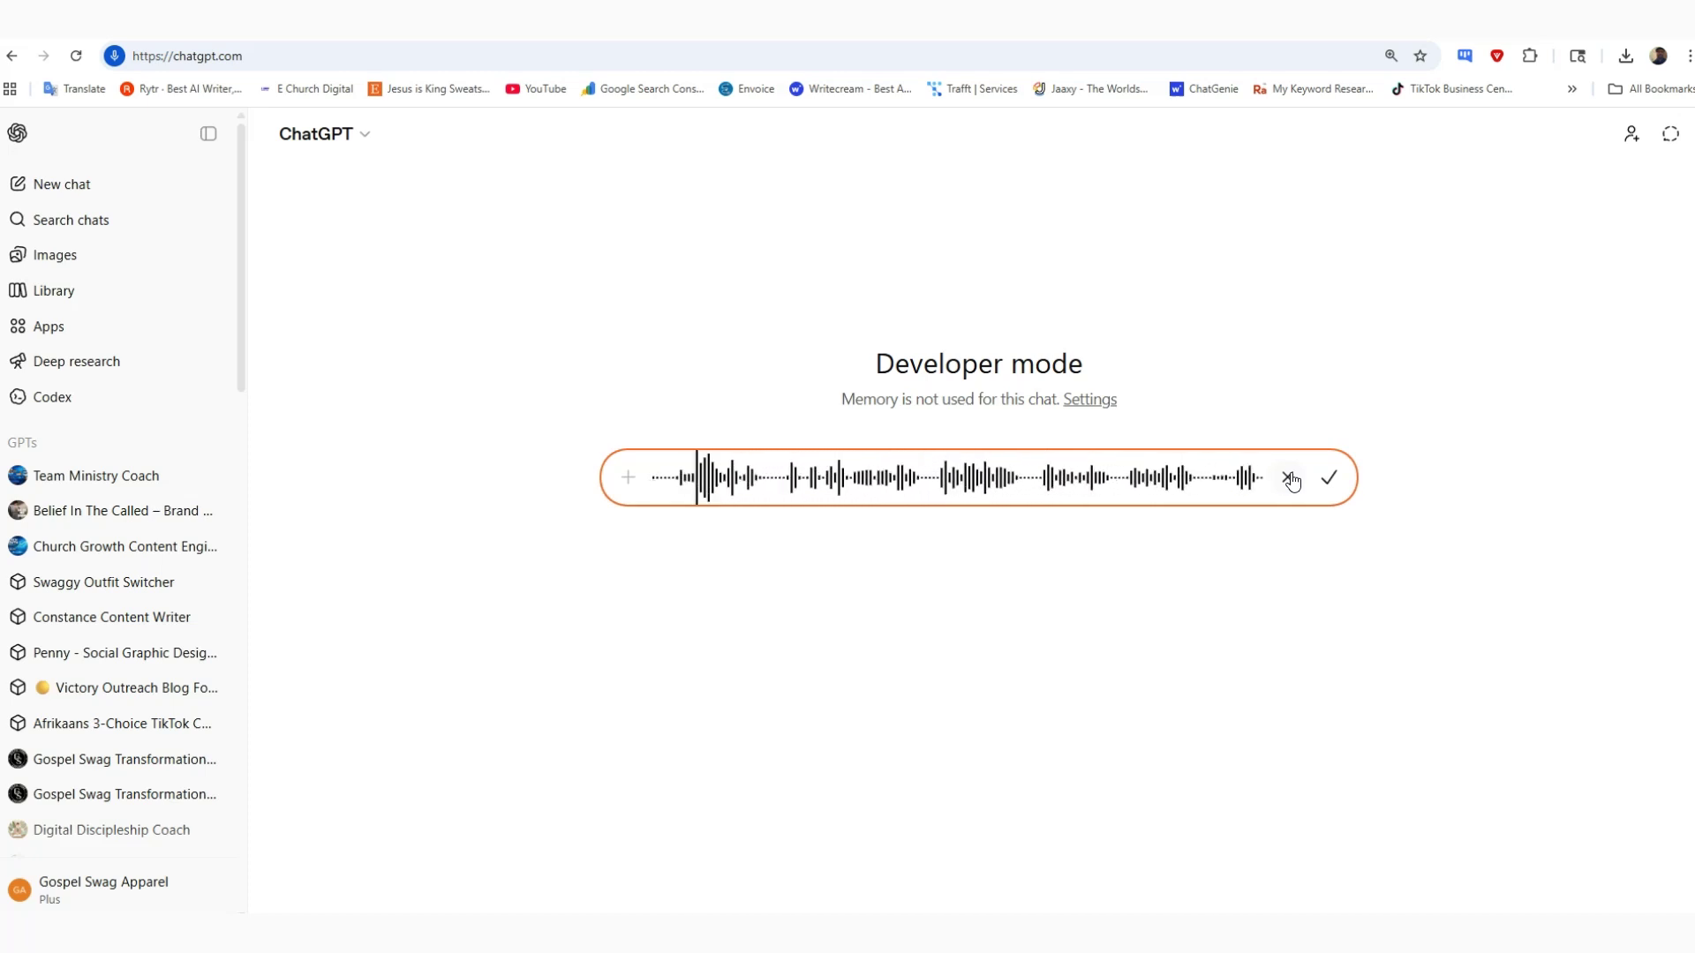
click(1330, 478)
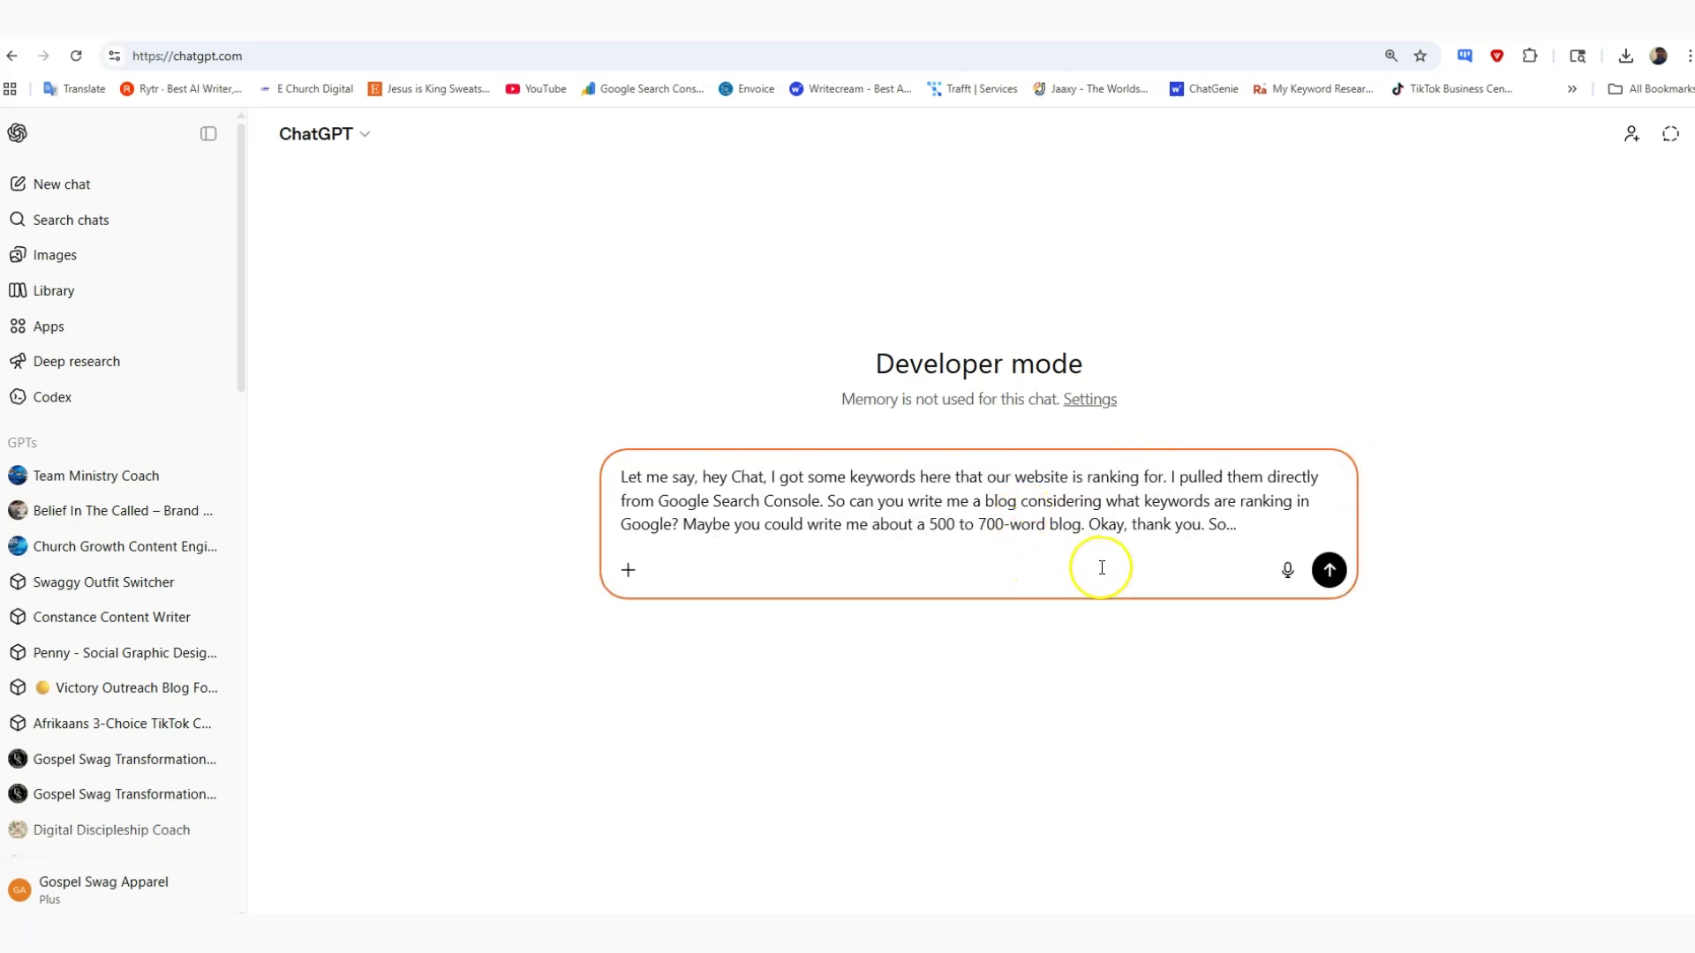
key(ctrl+v)
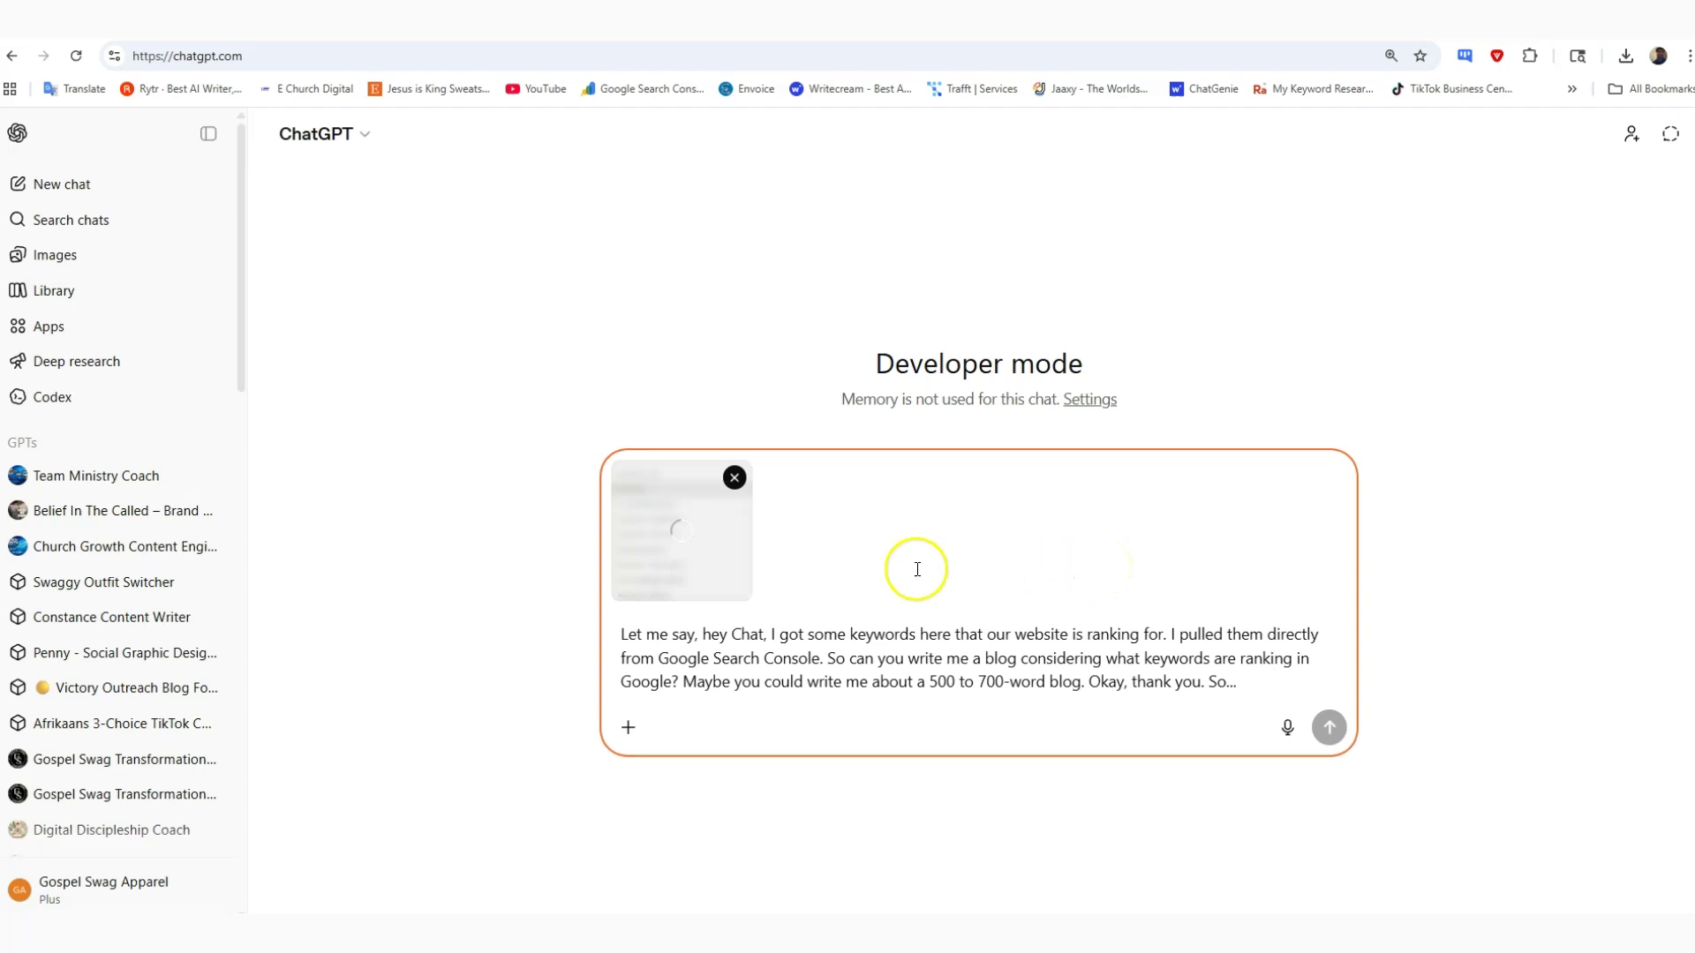
Delete "Let me say," from the start of the prompt so it begins with "hey Chat".
click(705, 636)
key(BackSpace)
key(BackSpace)
key(BackSpace)
key(BackSpace)
key(BackSpace)
key(BackSpace)
key(BackSpace)
key(BackSpace)
key(BackSpace)
key(BackSpace)
key(BackSpace)
key(BackSpace)
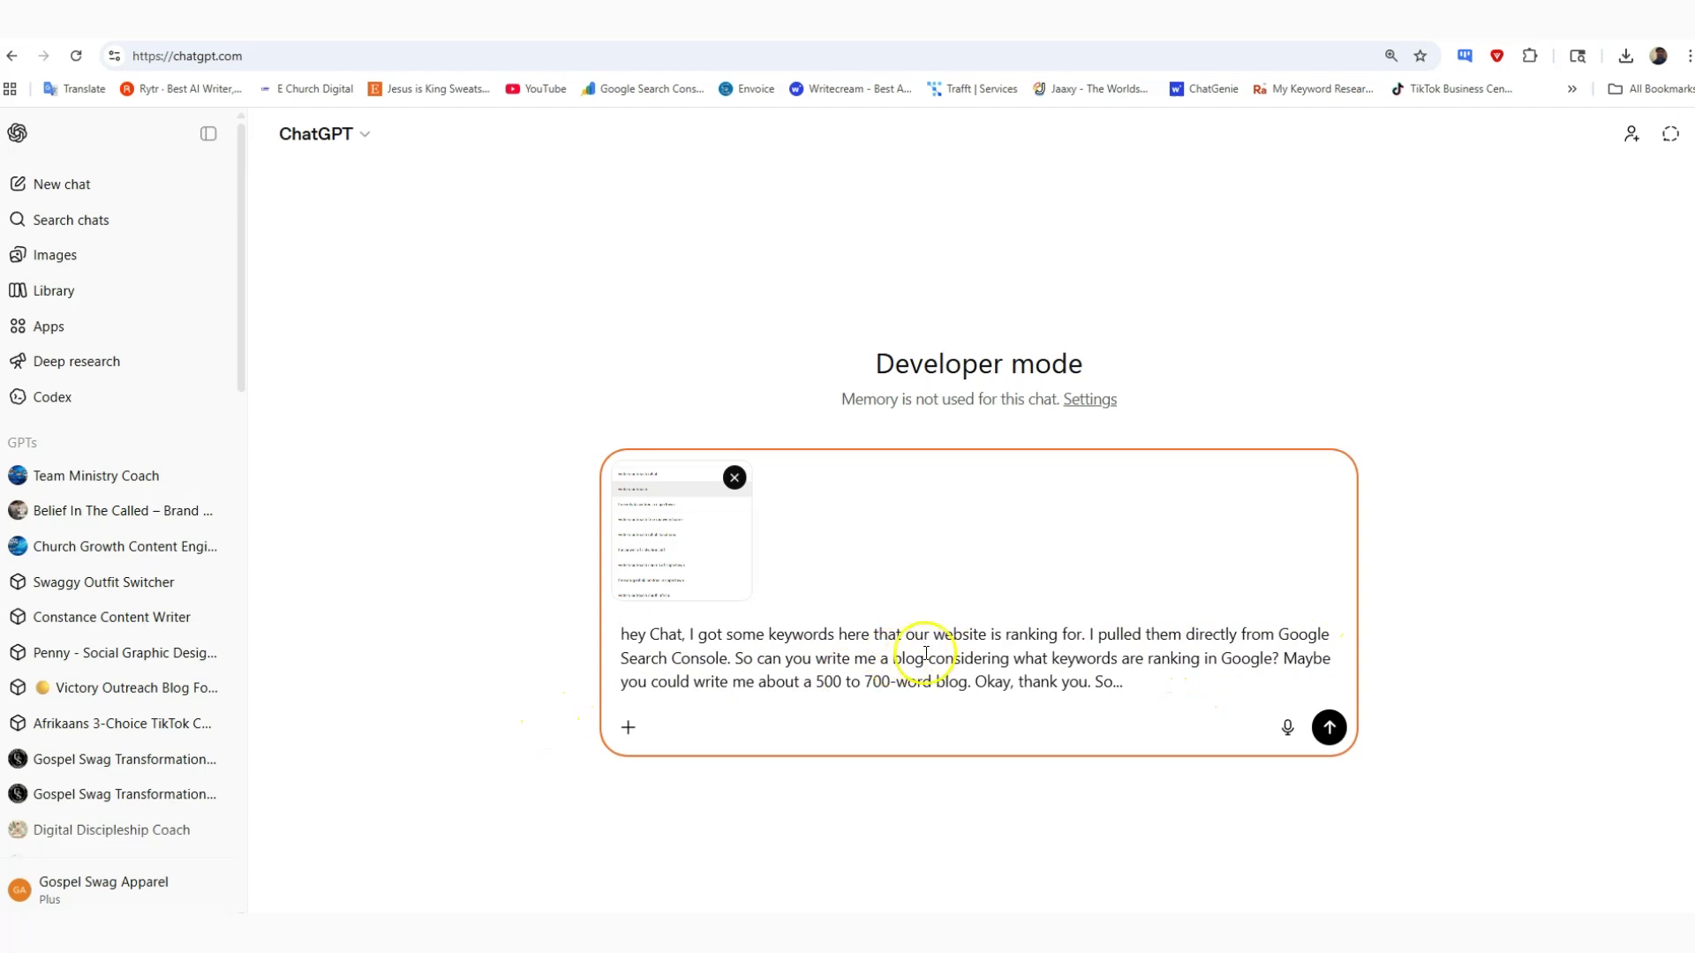
Correct the prompt's wording to "what keywords we are ranking for in Google" and send it.
click(1124, 660)
text(we)
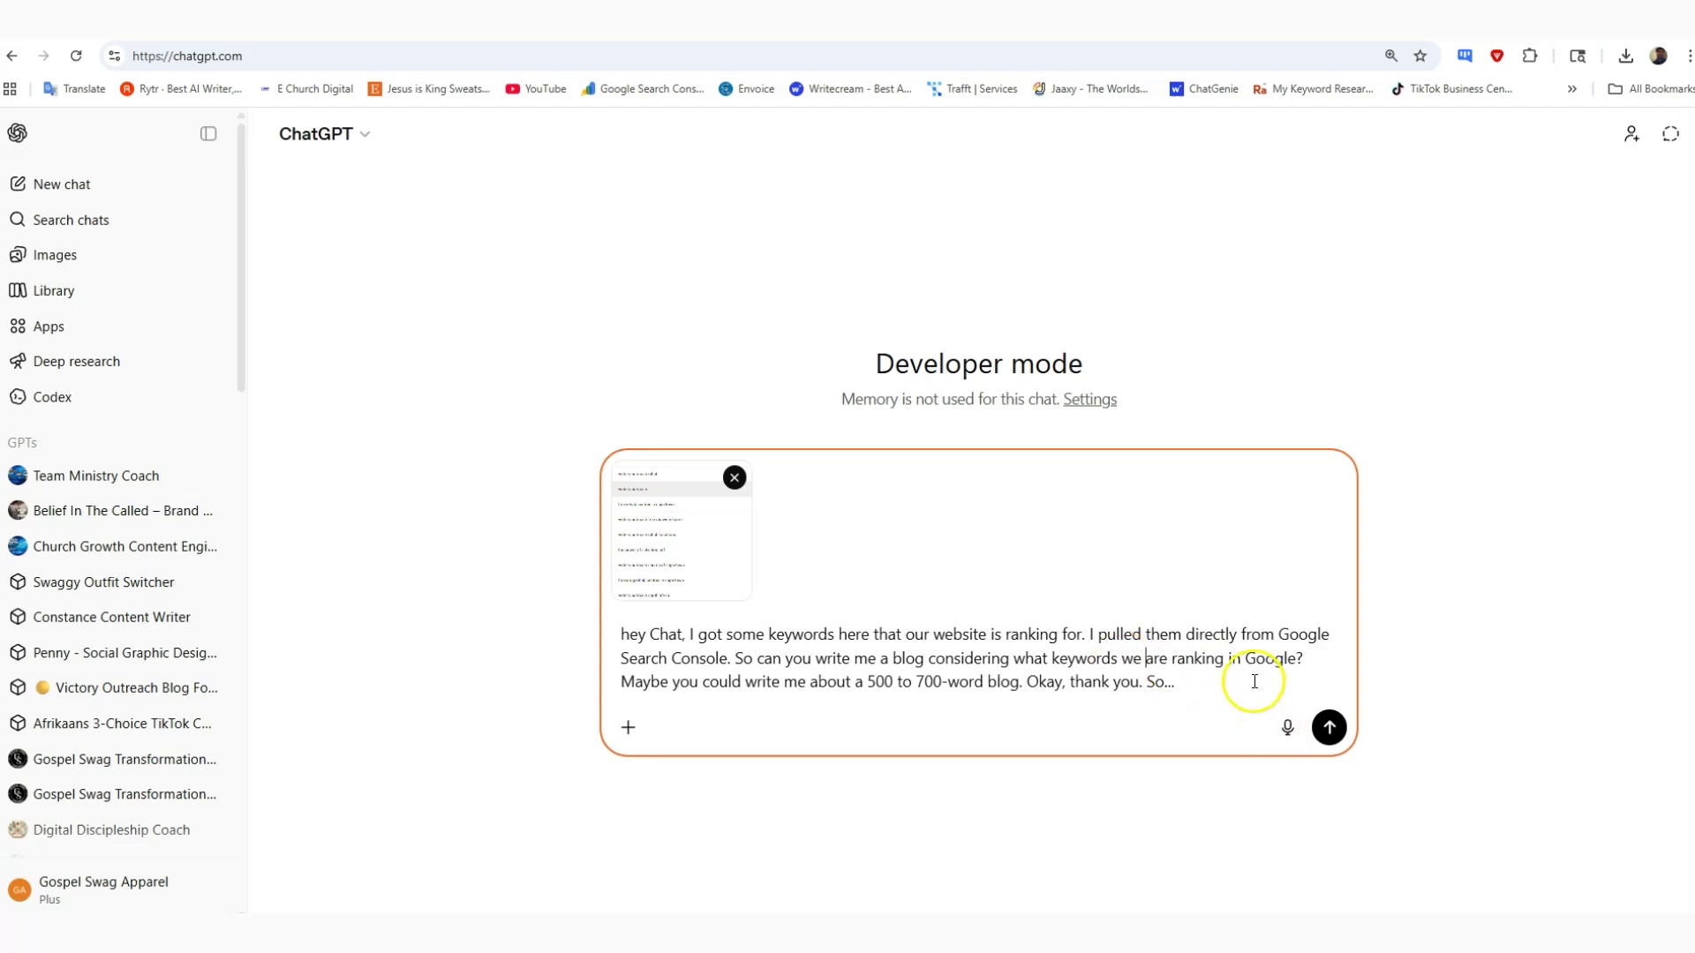
click(1172, 662)
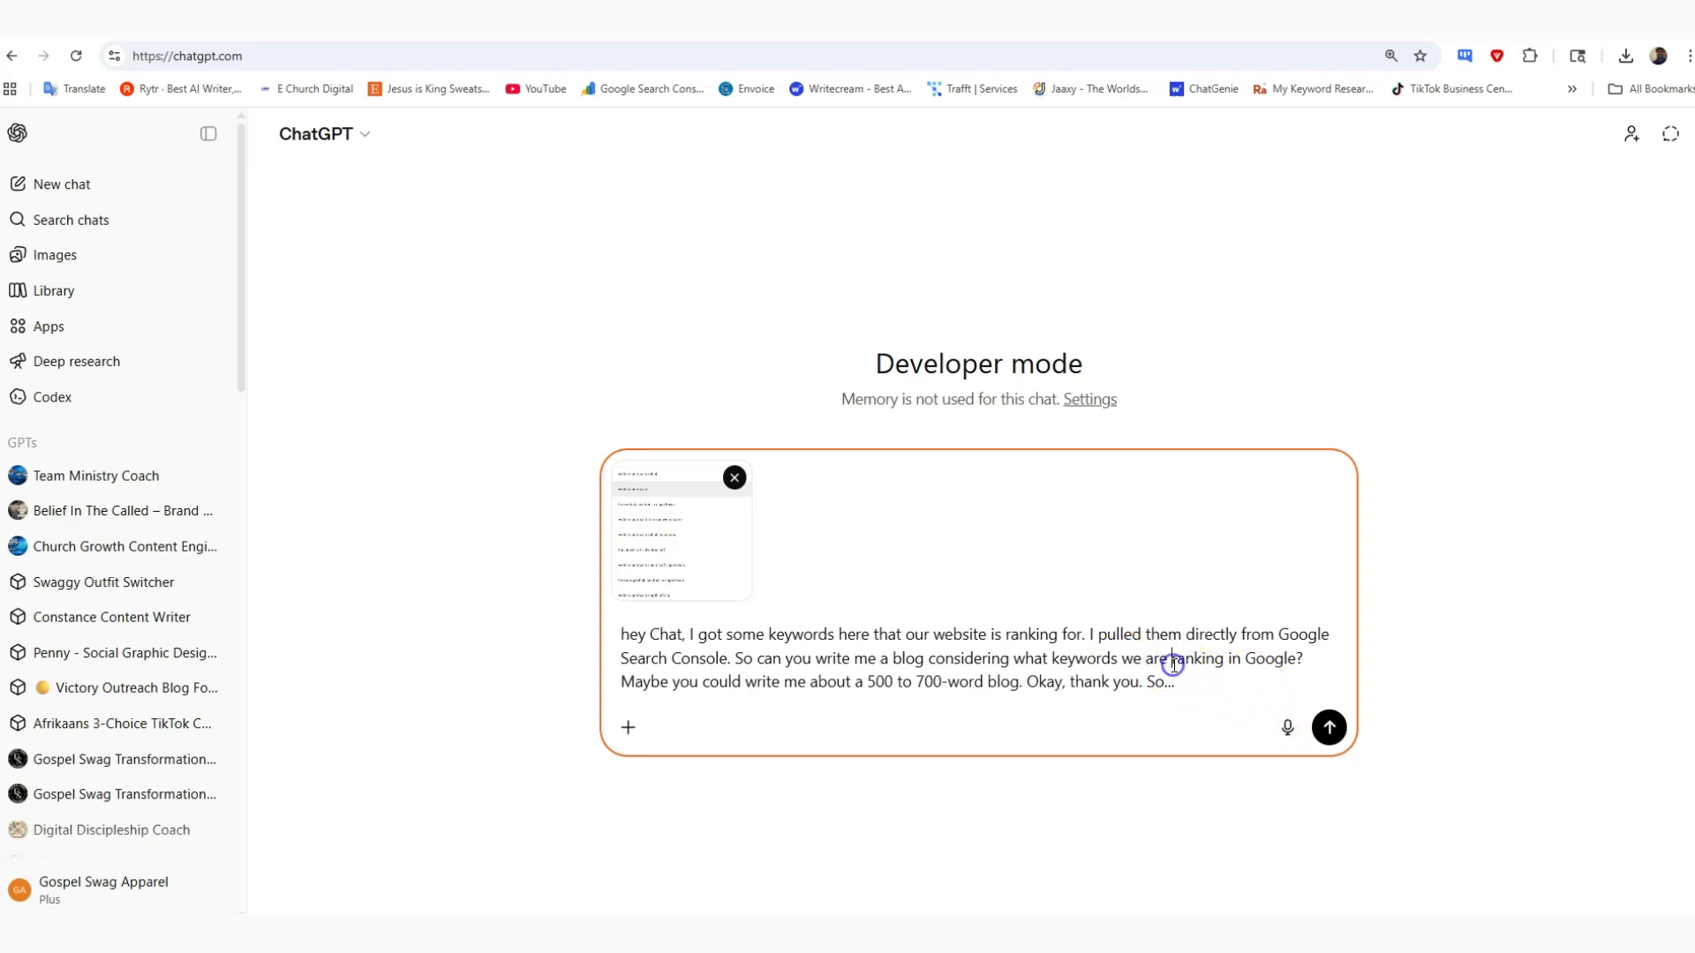
click(1226, 662)
text(for)
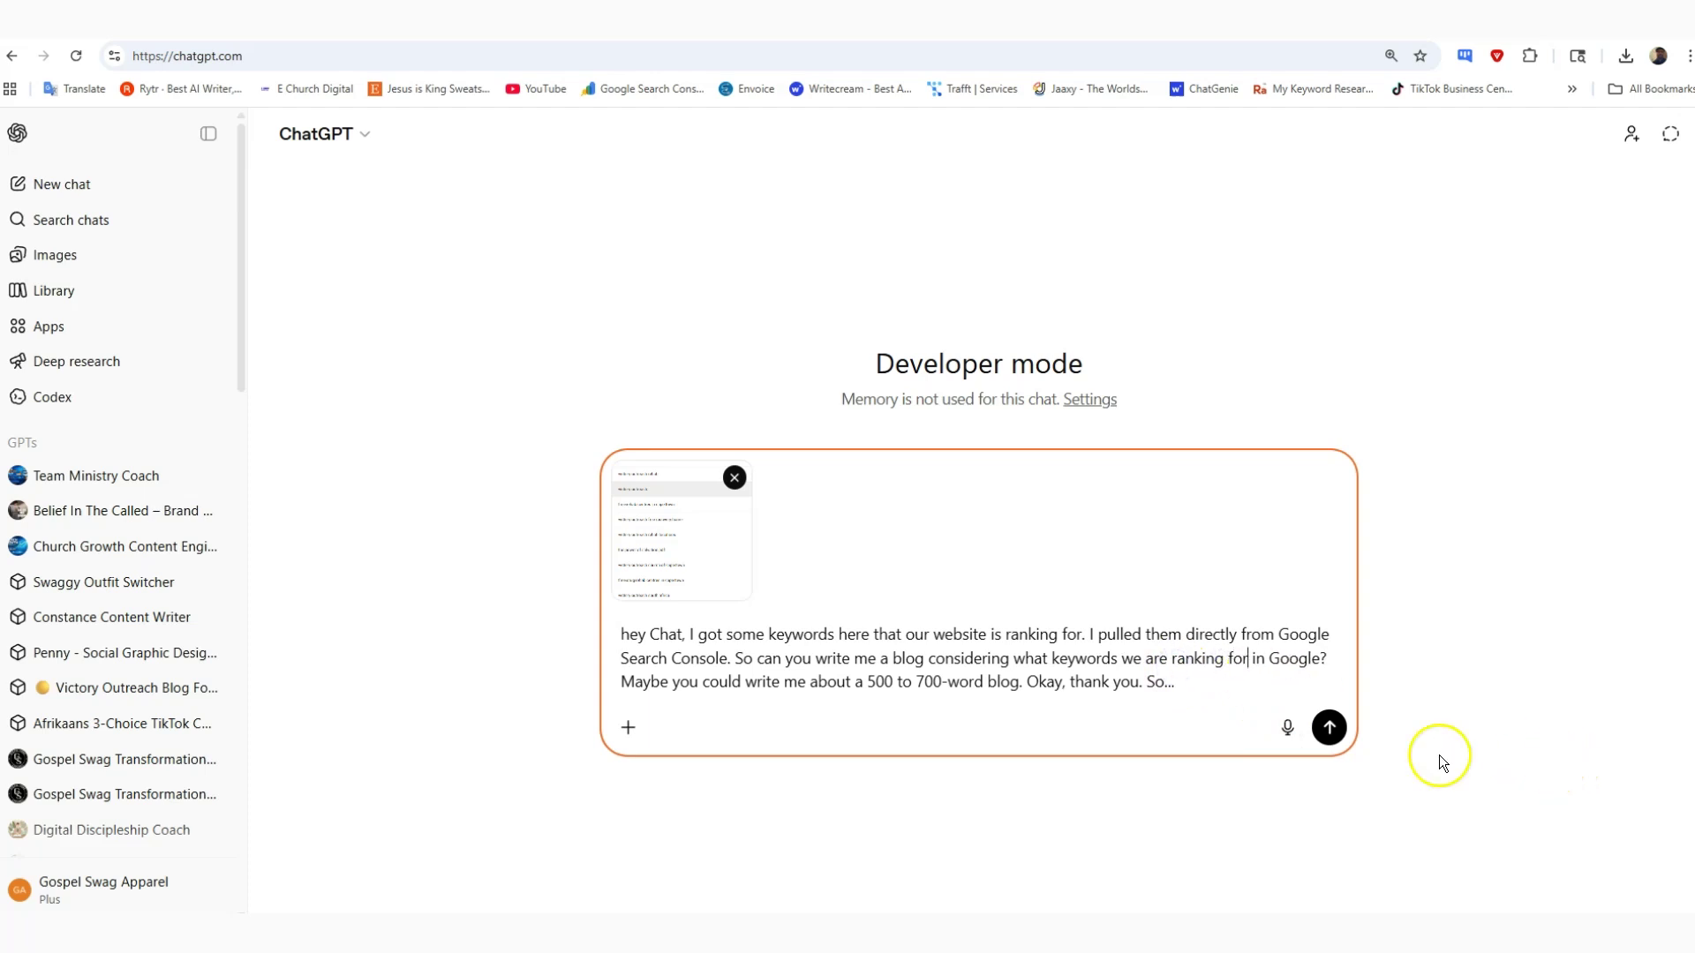
click(1332, 727)
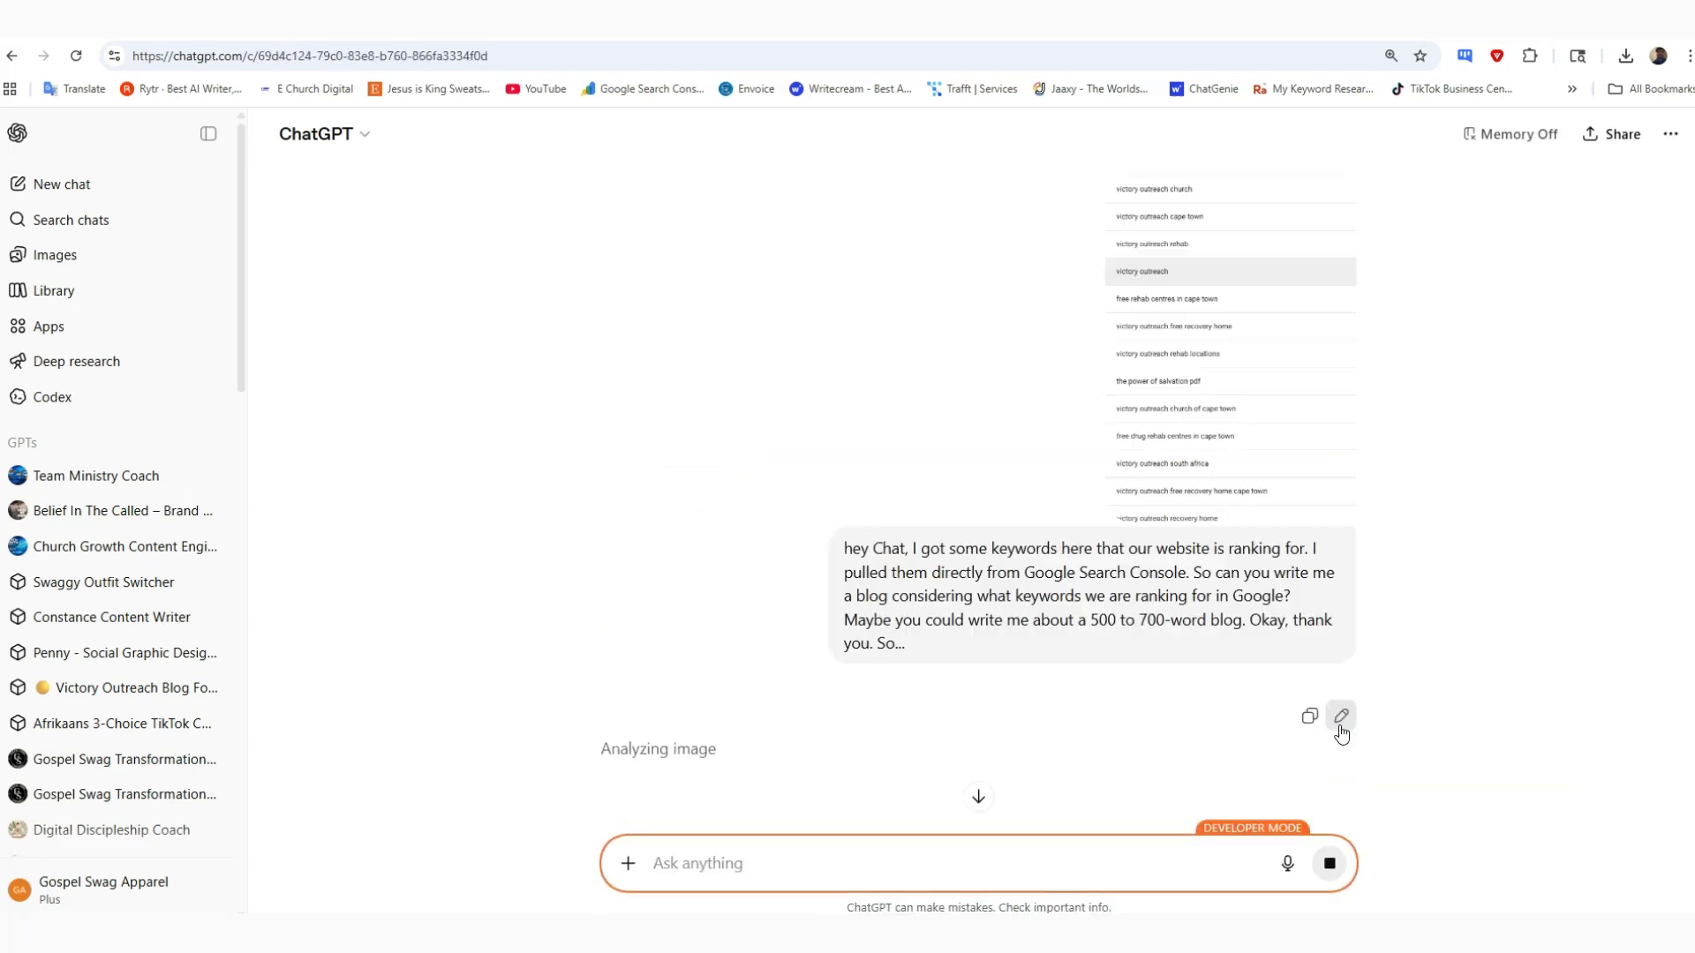
Read through the generated blog "Finding Hope and Freedom in Cape Town: A Place for New Beginnings" to check how it uses the keywords.
scroll(764, 406, down, 1)
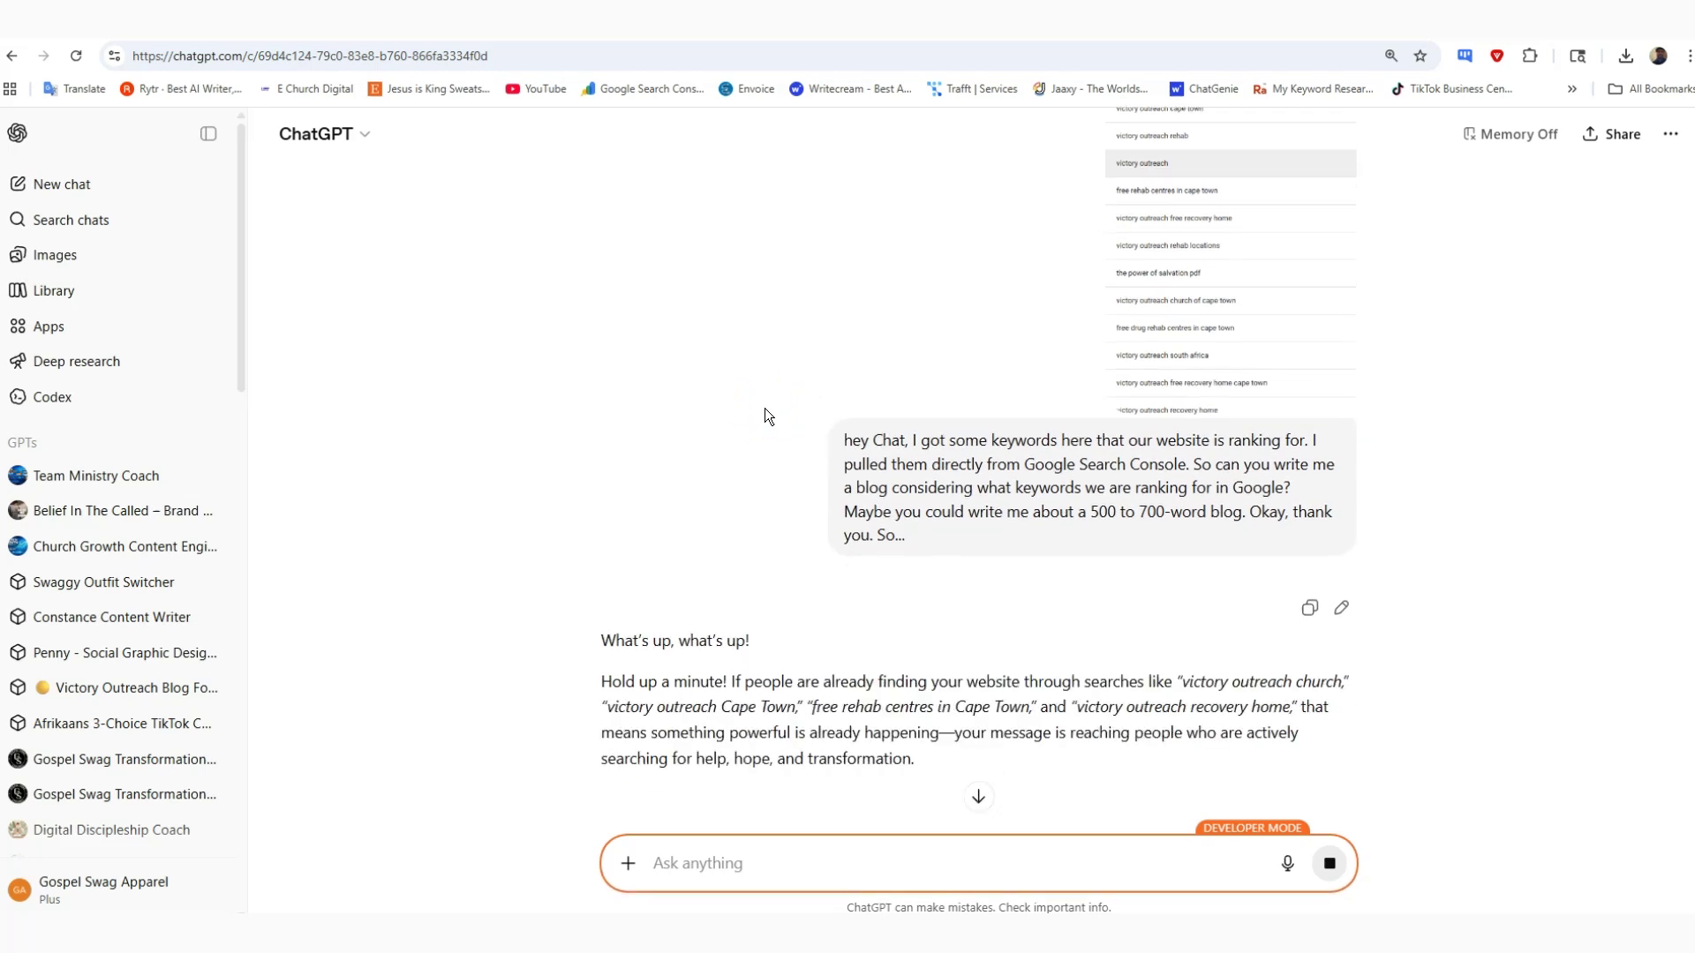
scroll(768, 411, down, 1)
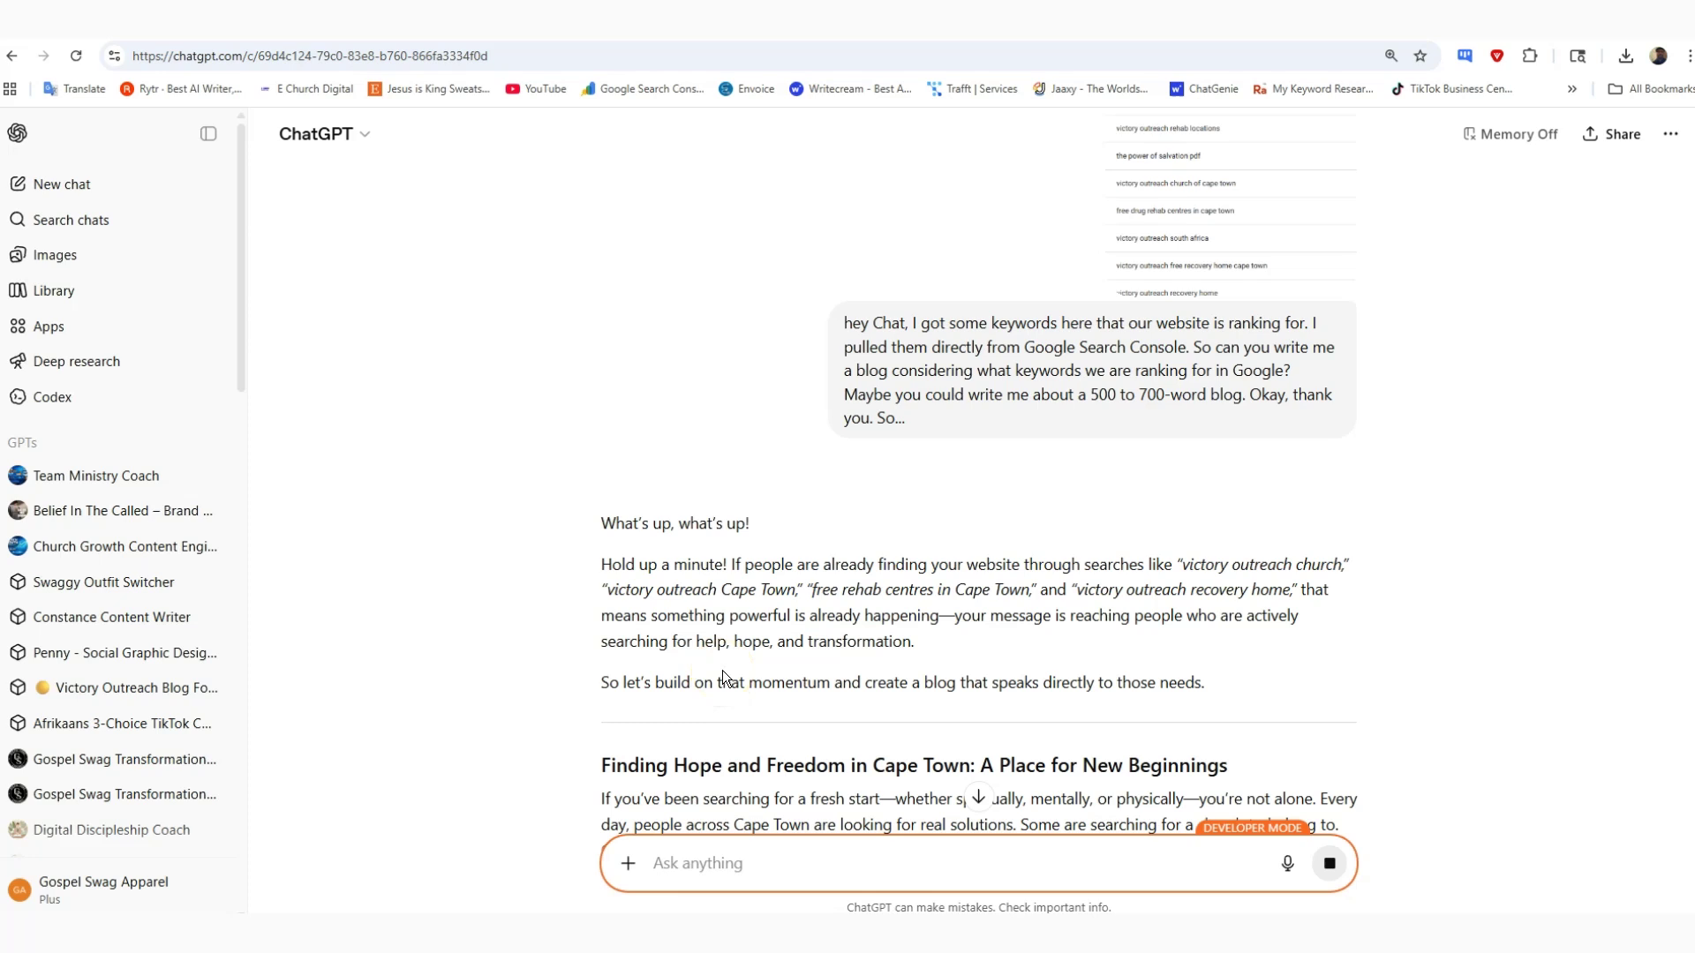
scroll(706, 655, down, 2)
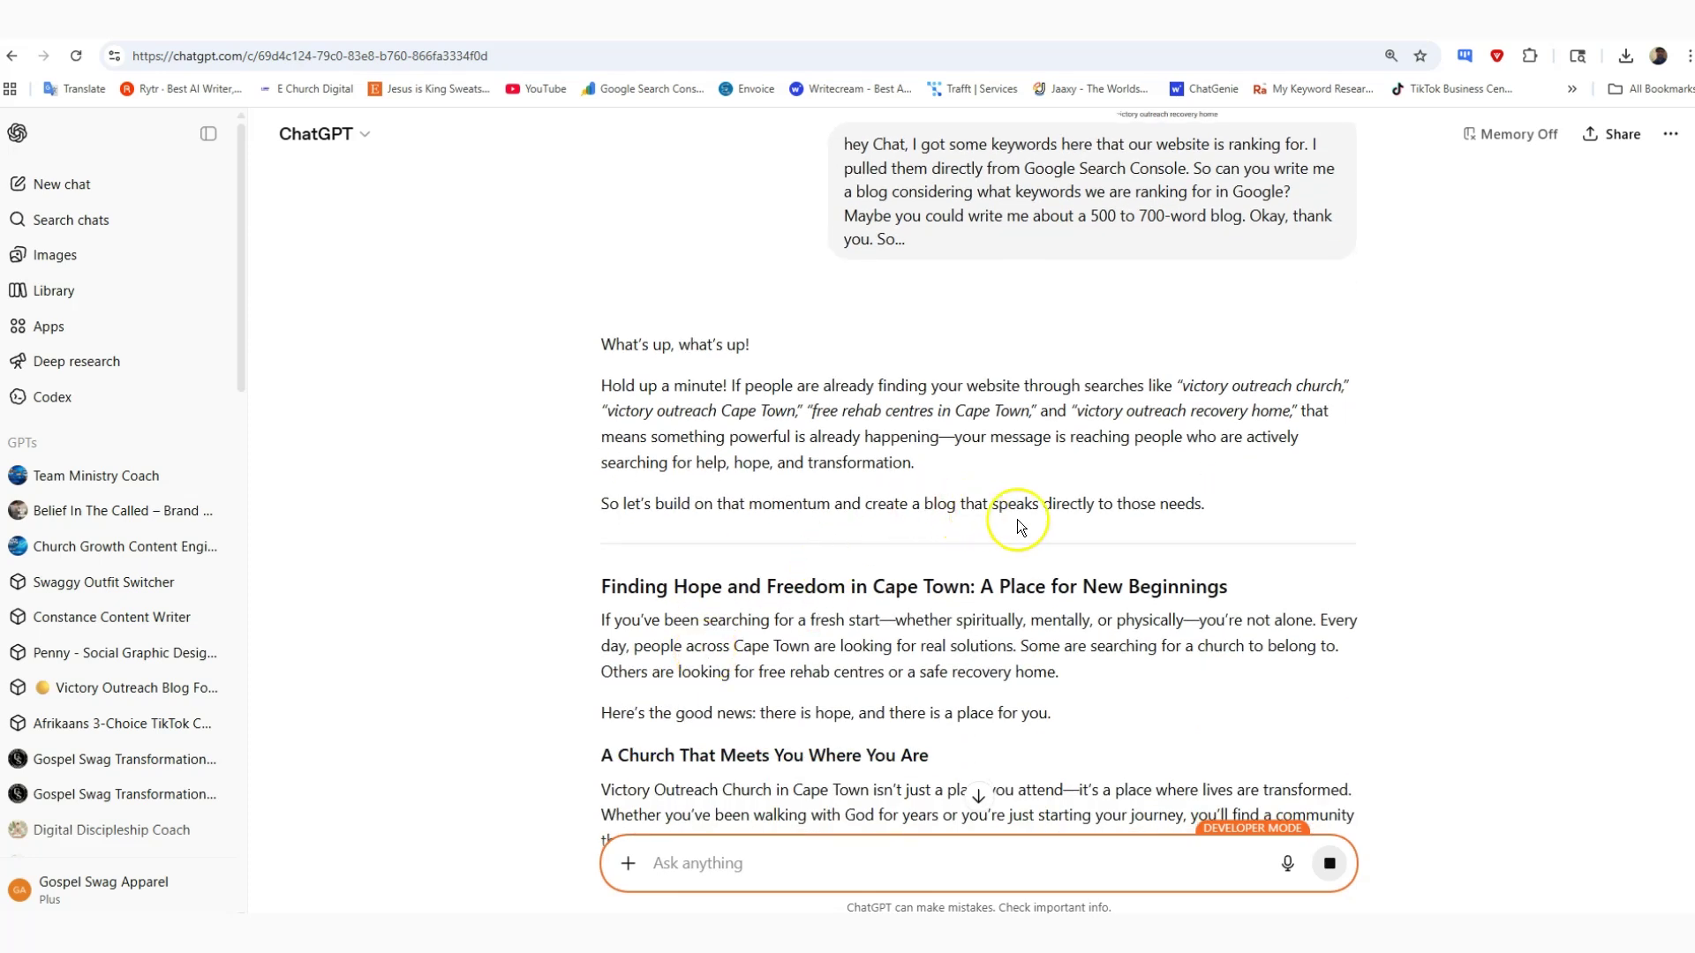
scroll(1024, 519, down, 4)
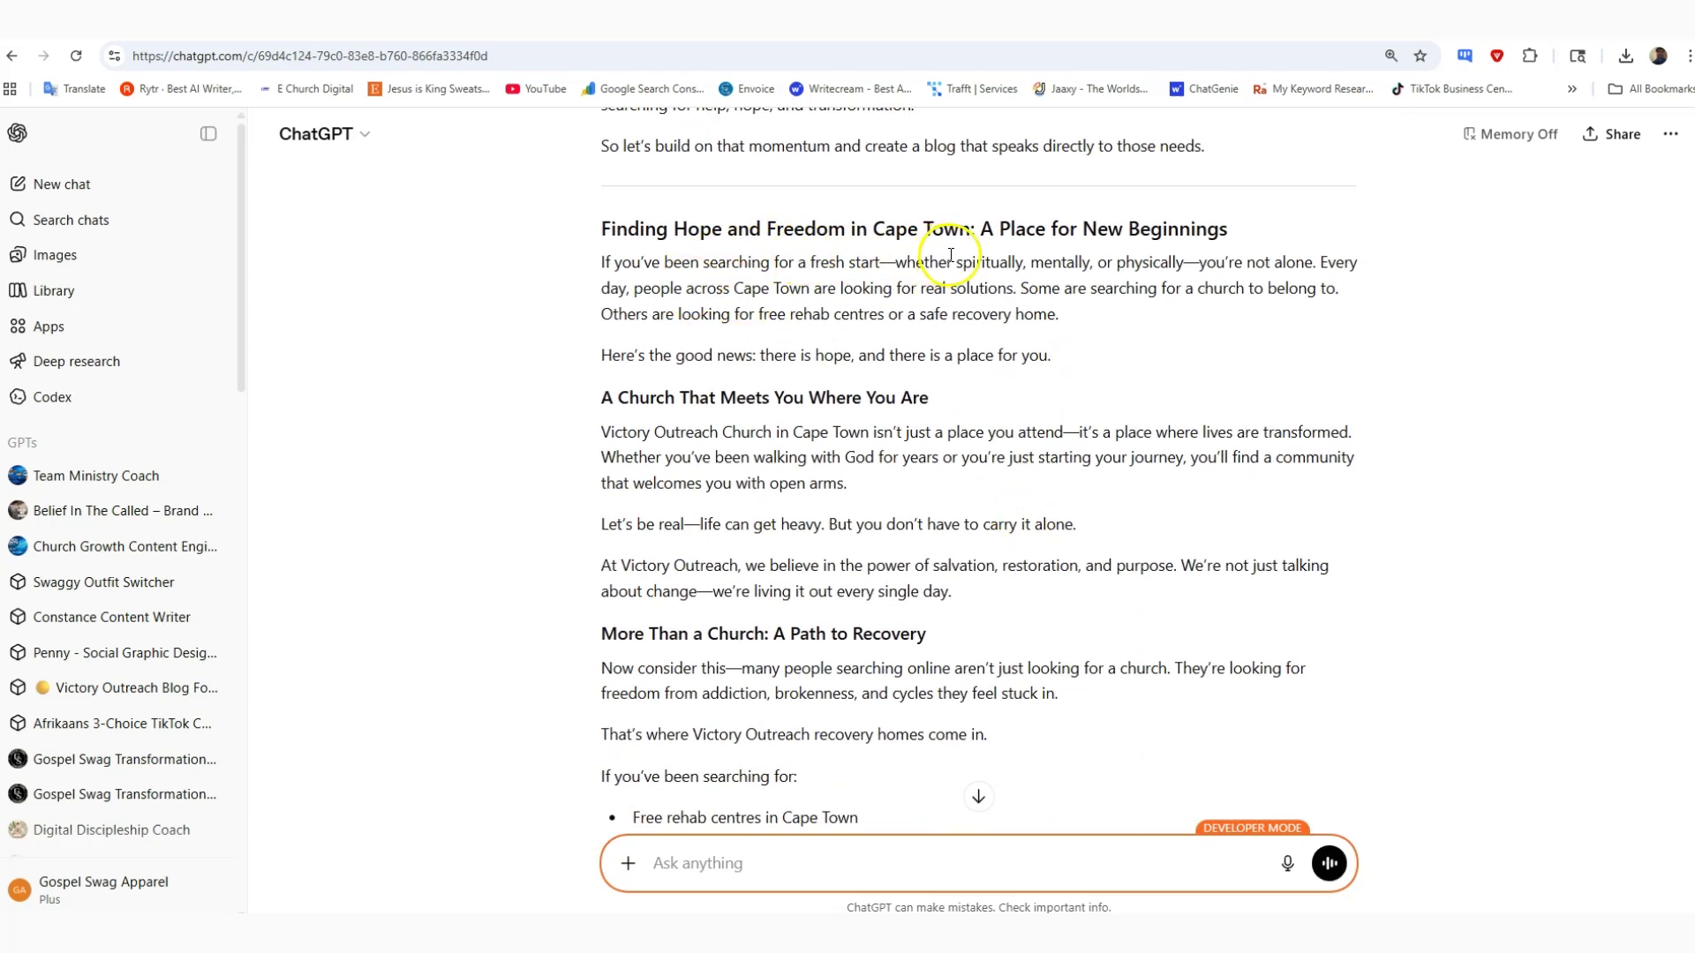
scroll(1050, 394, down, 5)
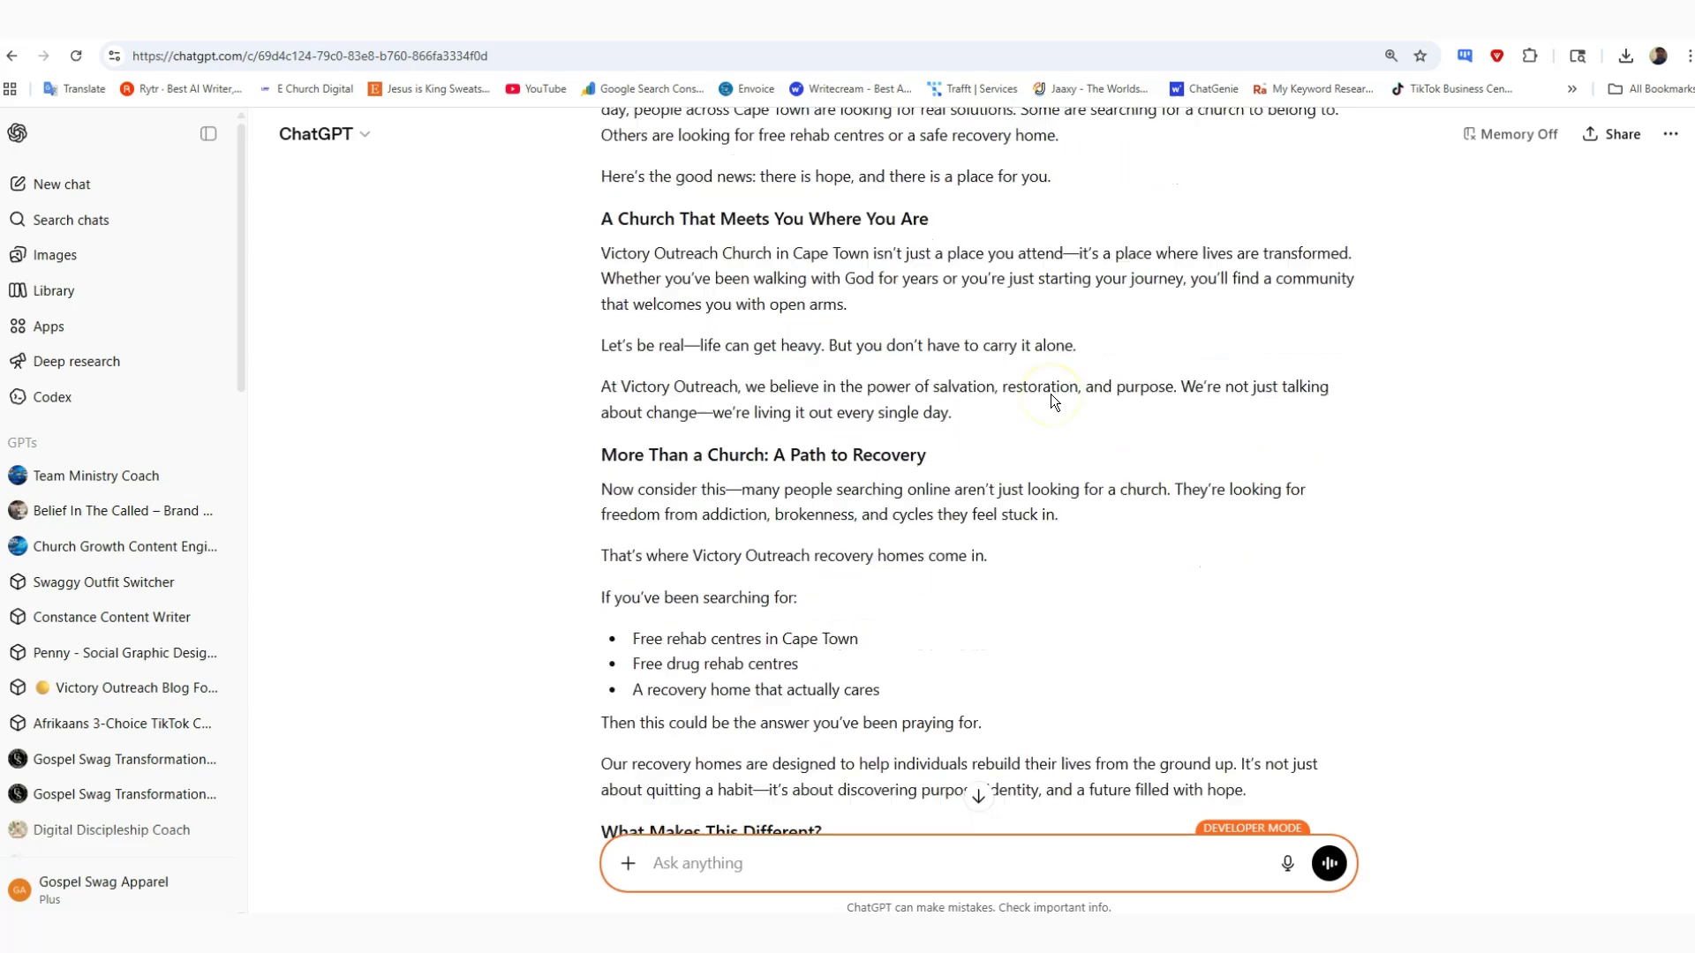
scroll(1050, 394, down, 4)
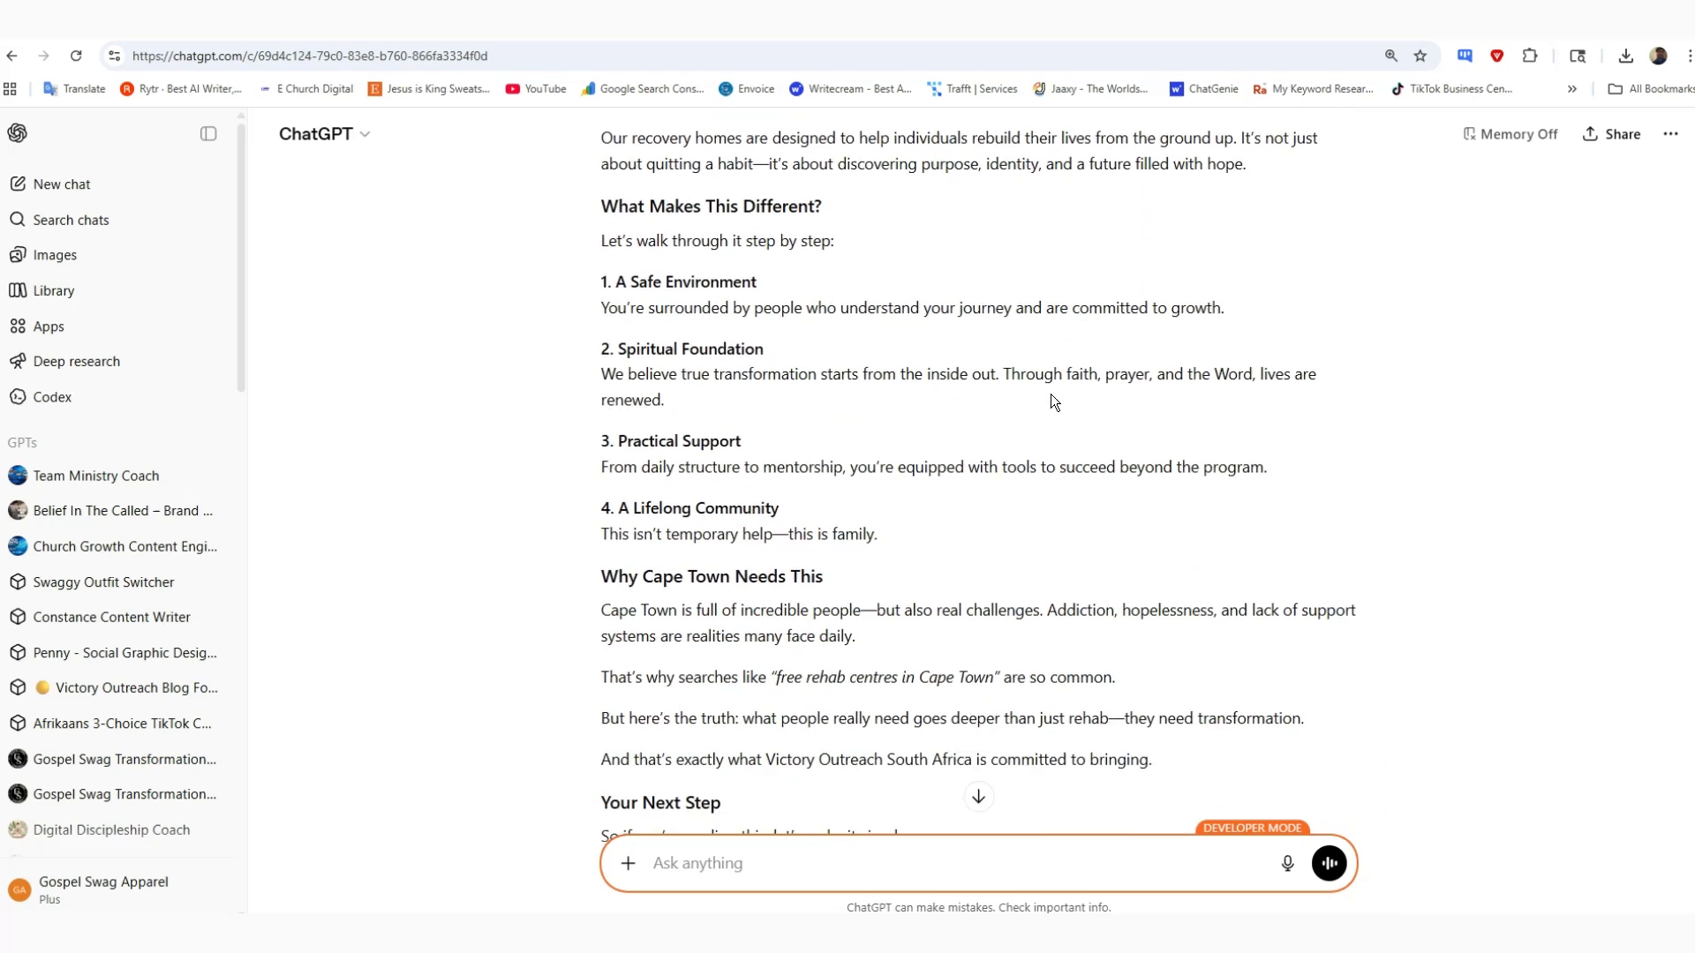
scroll(1050, 392, down, 7)
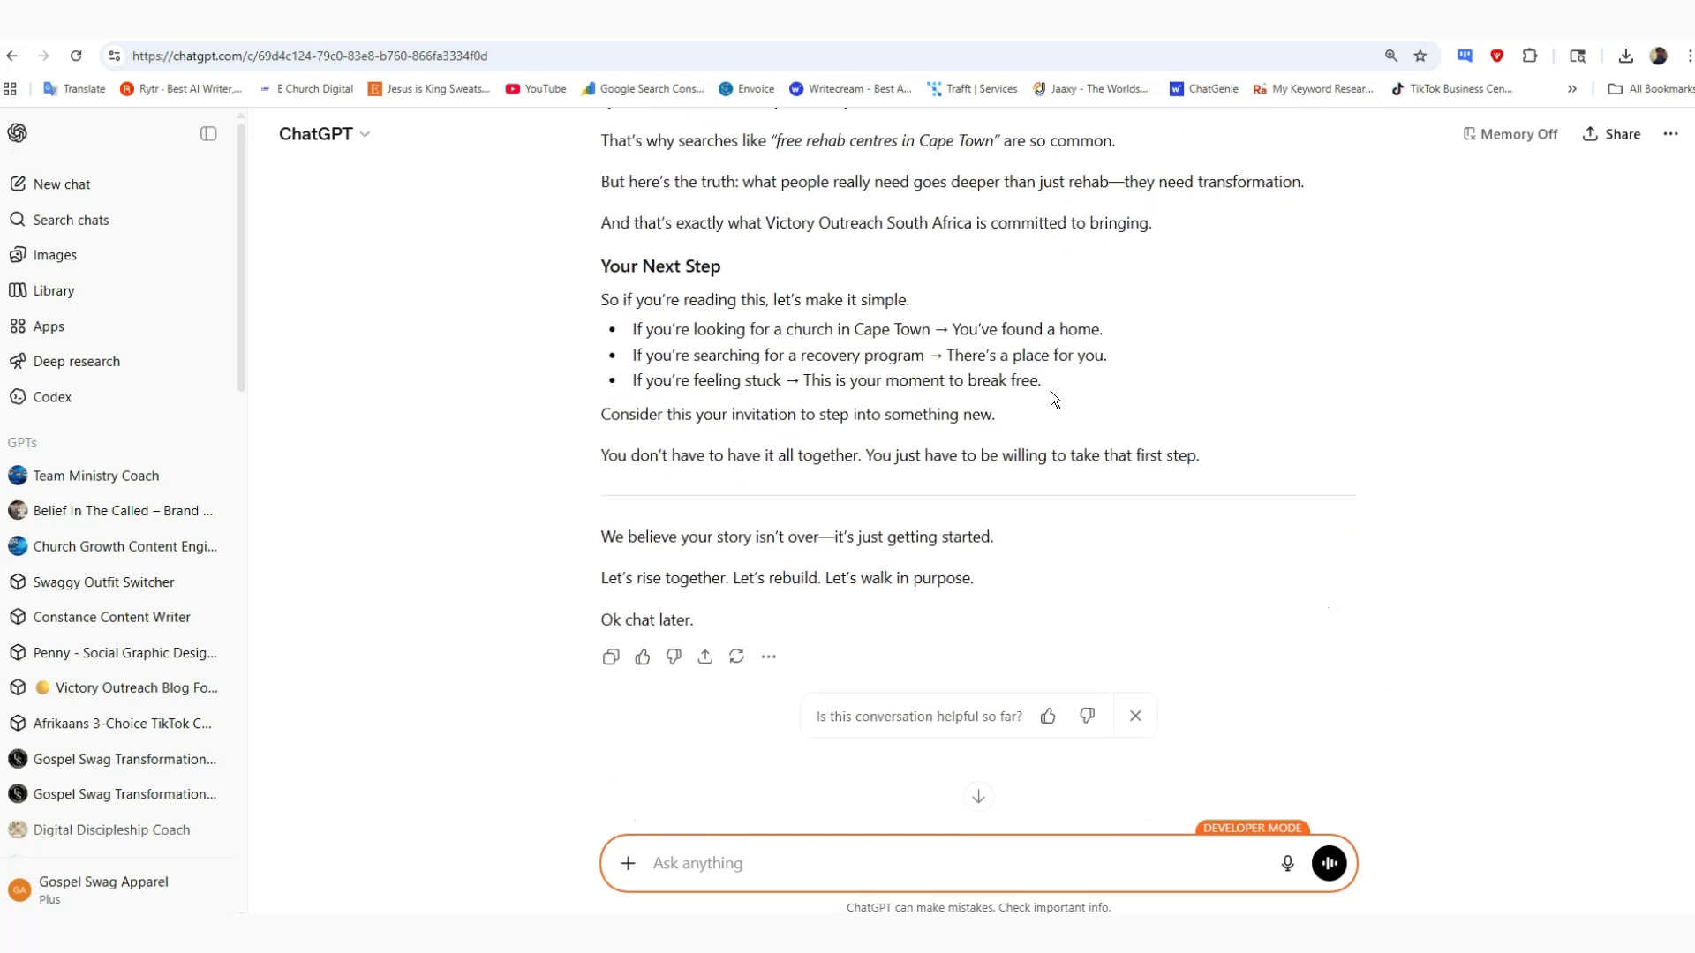
scroll(1050, 390, up, 4)
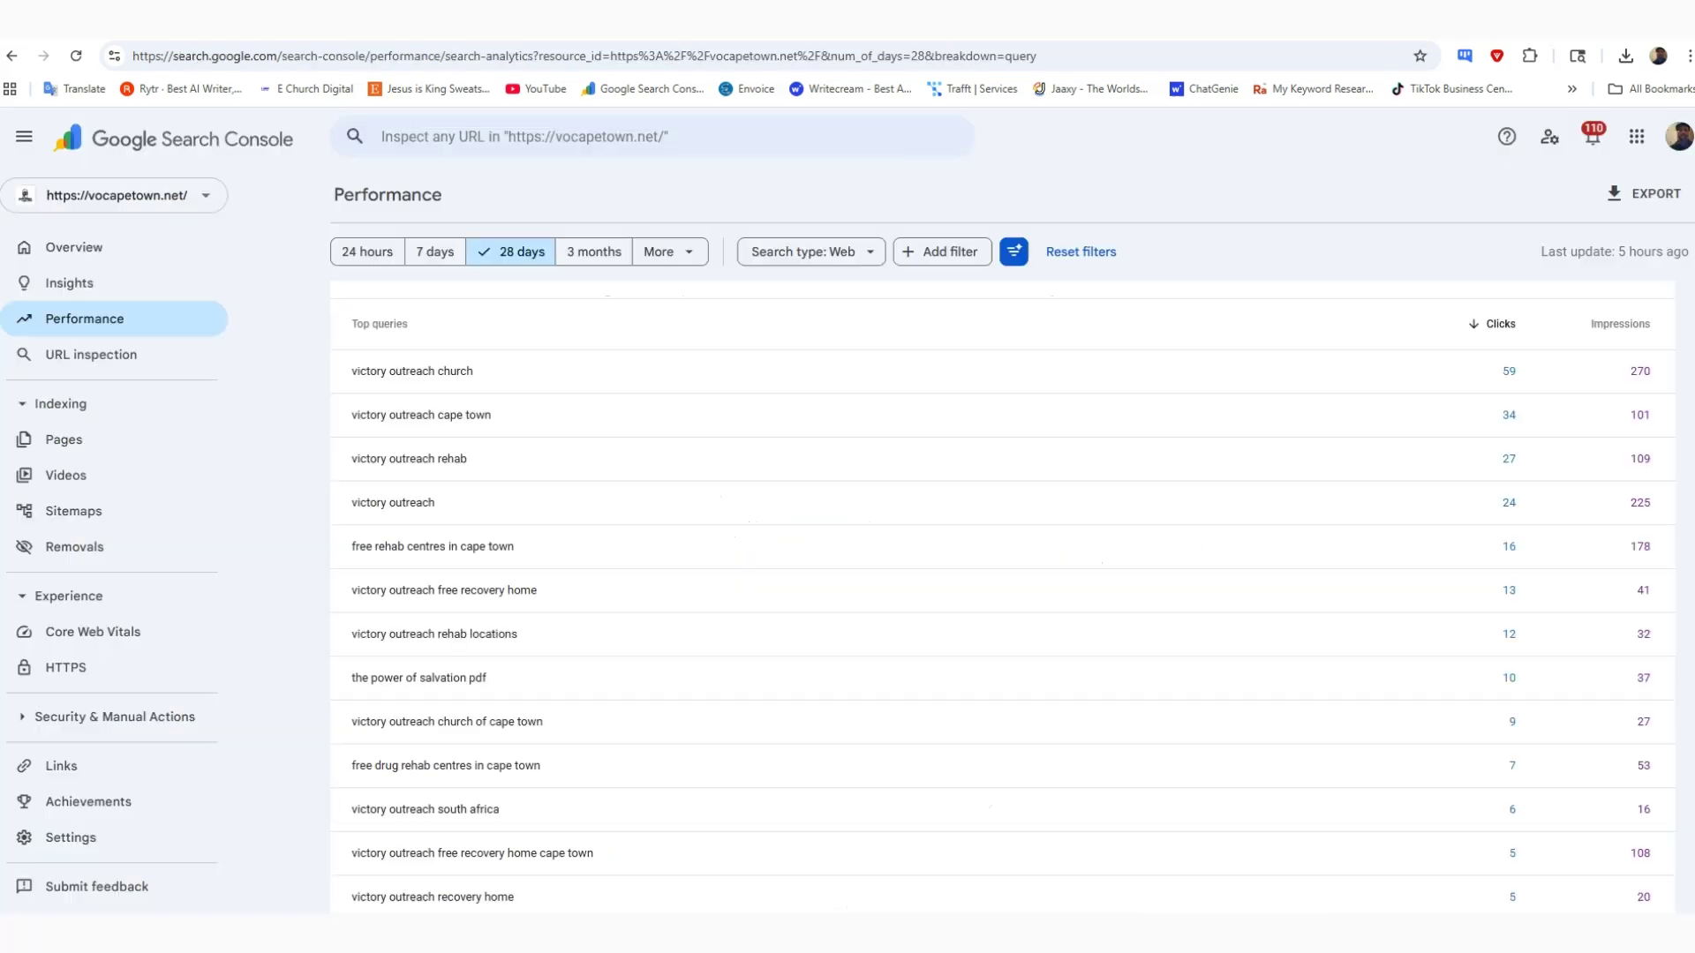
Review the top queries in the Search Console performance report again, including the lower-click rehab searches, for further keyword ideas.
scroll(812, 454, up, 5)
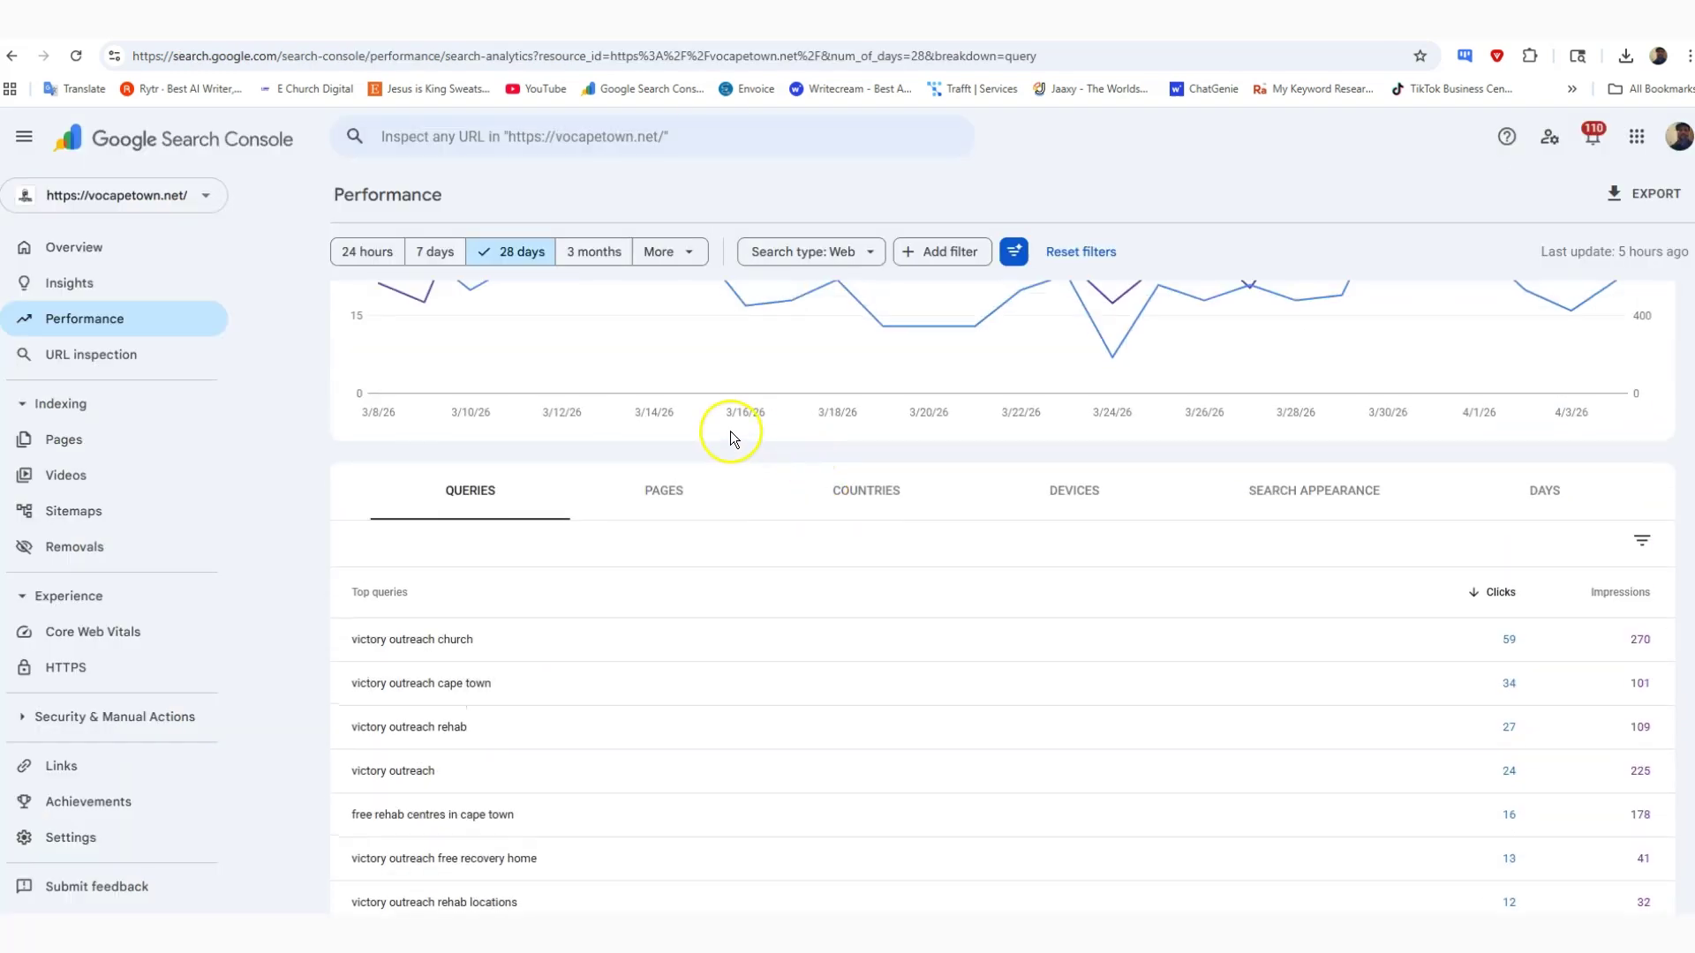
scroll(599, 554, down, 3)
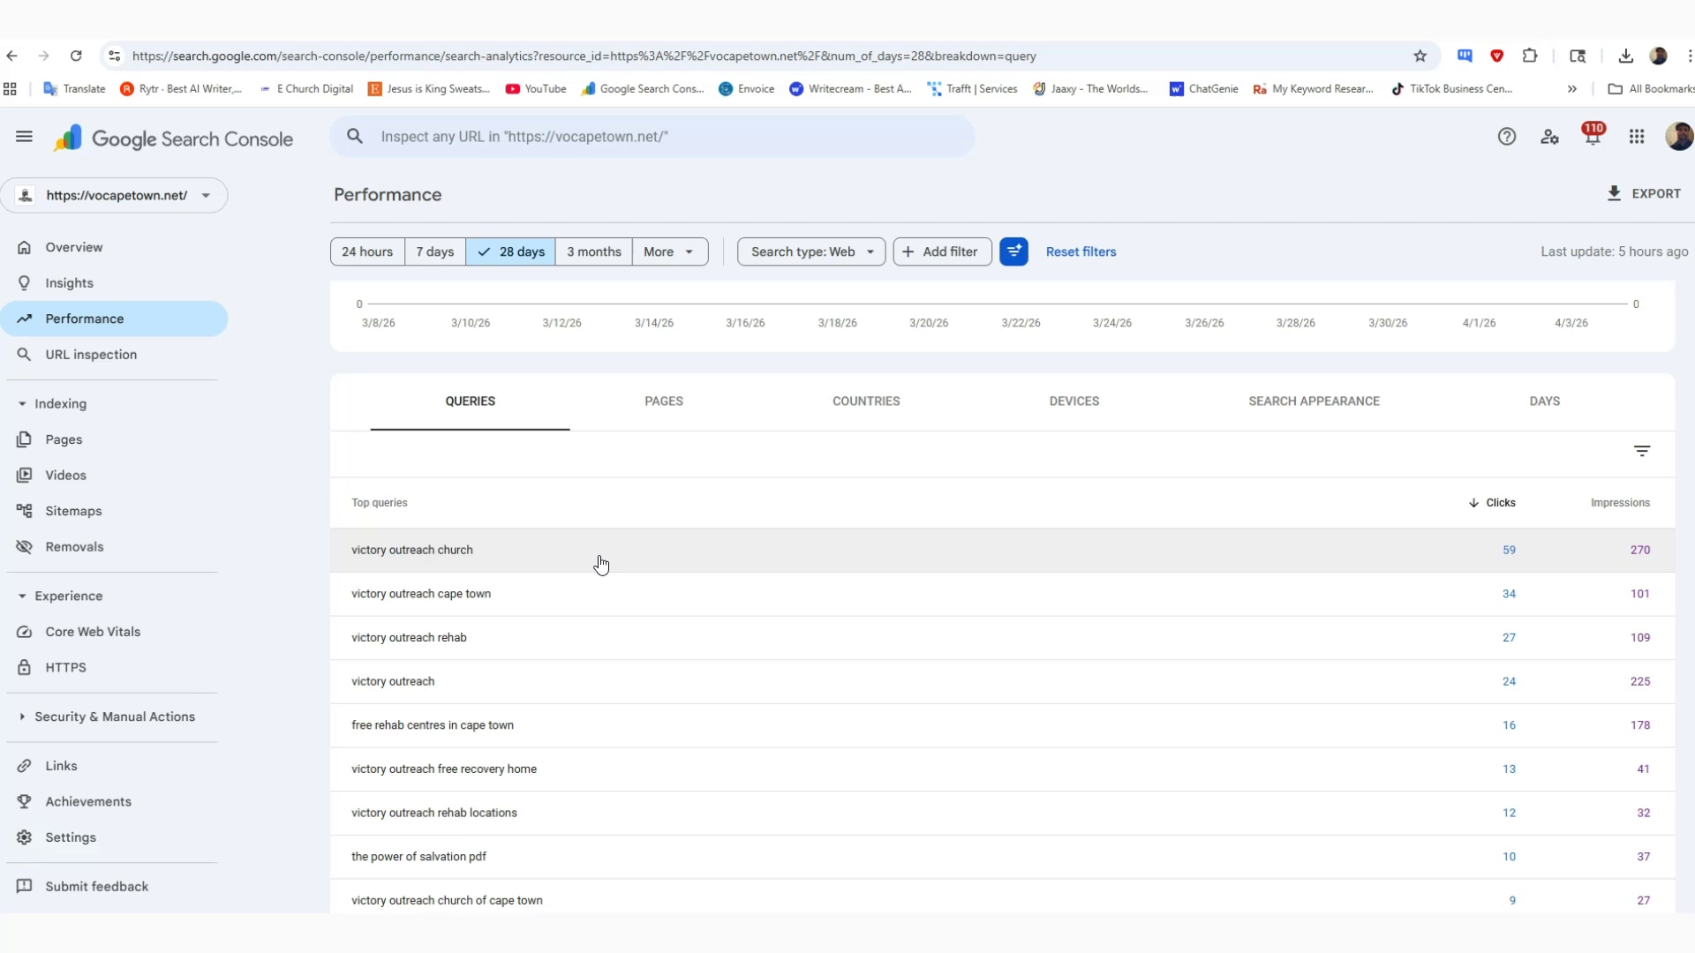
scroll(594, 598, down, 1)
scroll(594, 598, up, 3)
click(628, 588)
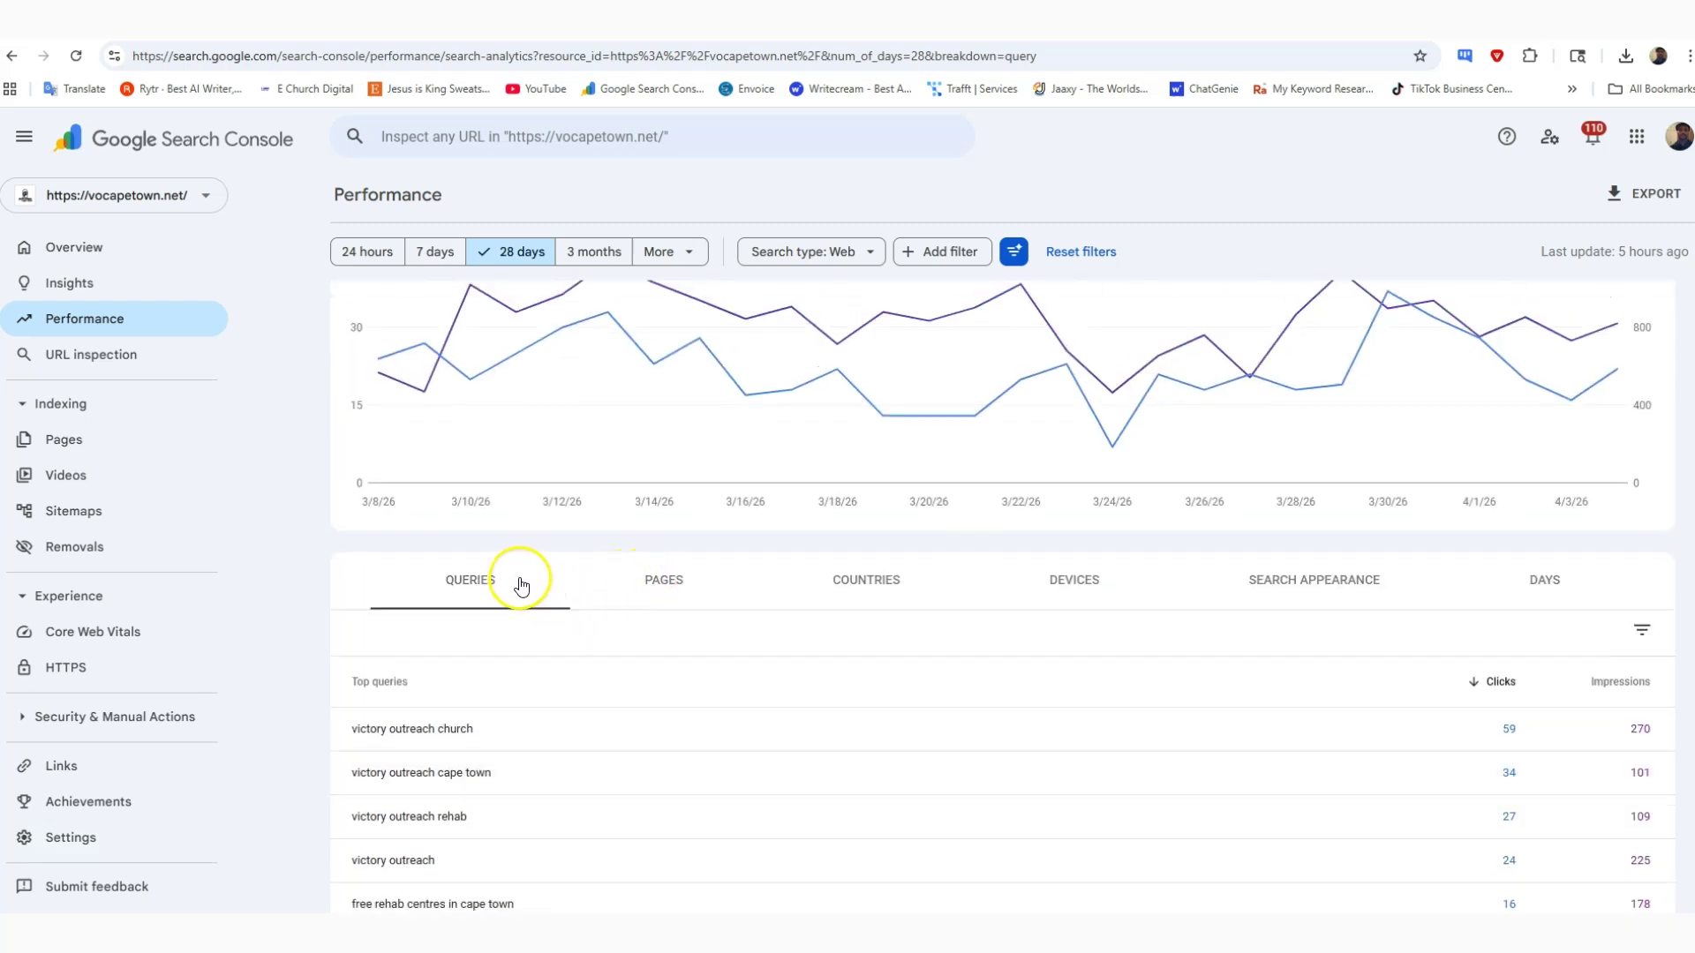
mouse_move(563, 422)
scroll(580, 438, up, 1)
scroll(580, 442, down, 3)
scroll(583, 446, down, 8)
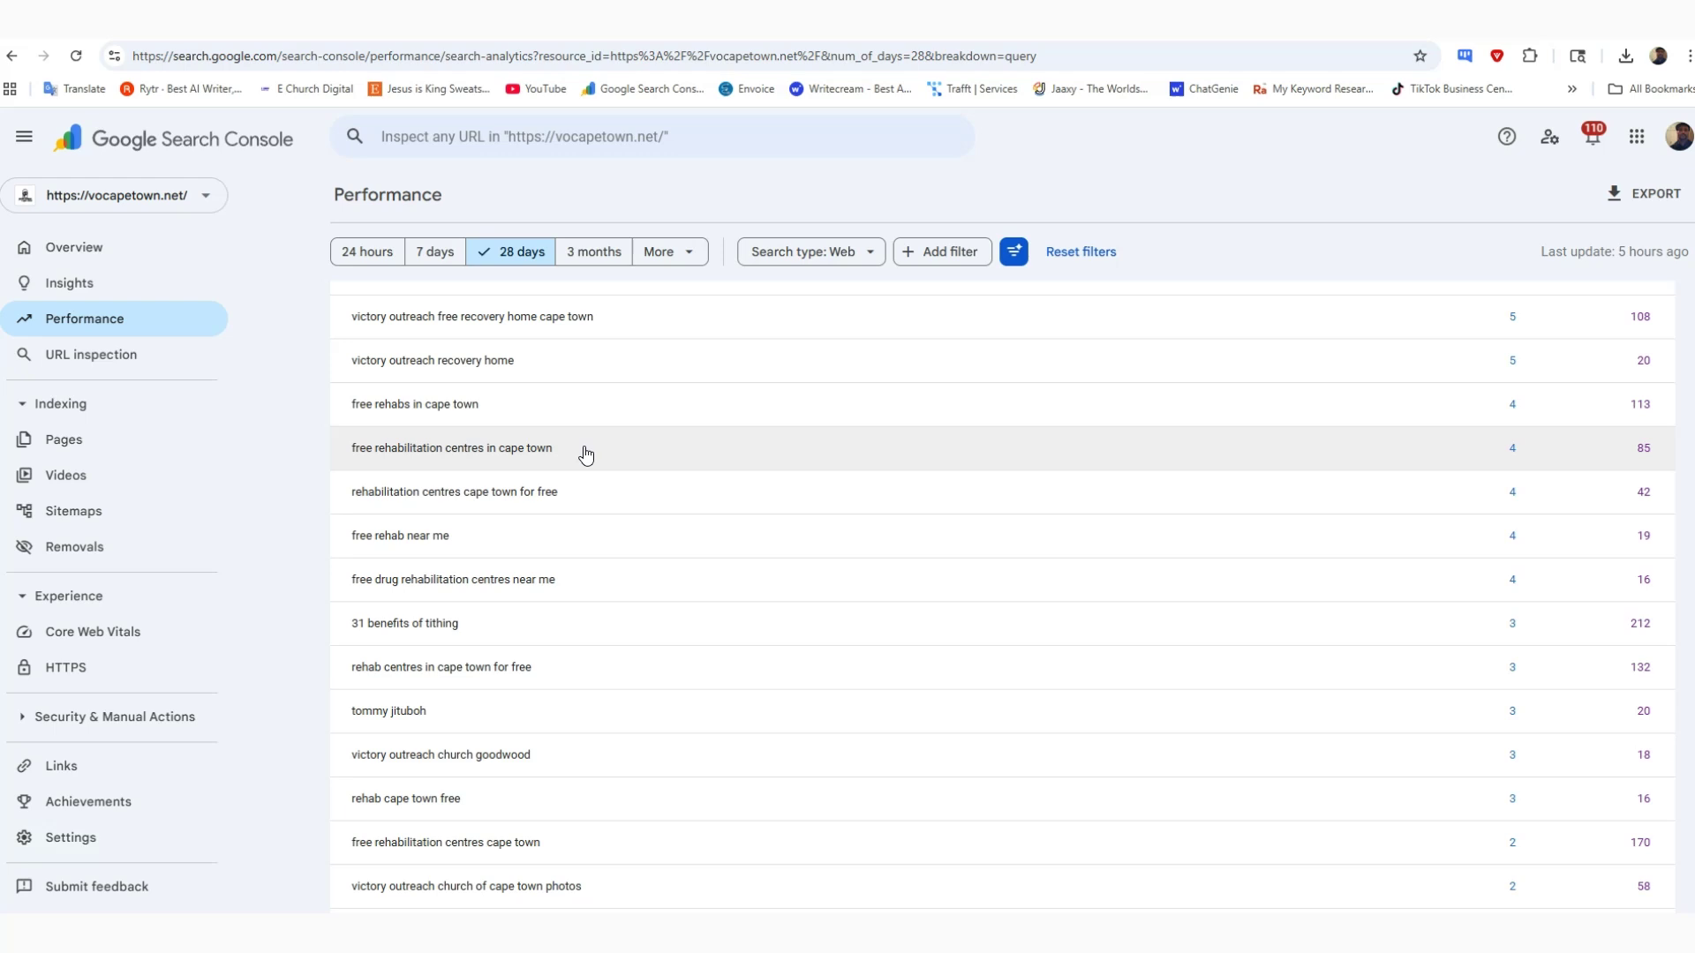
scroll(586, 529, down, 2)
click(633, 506)
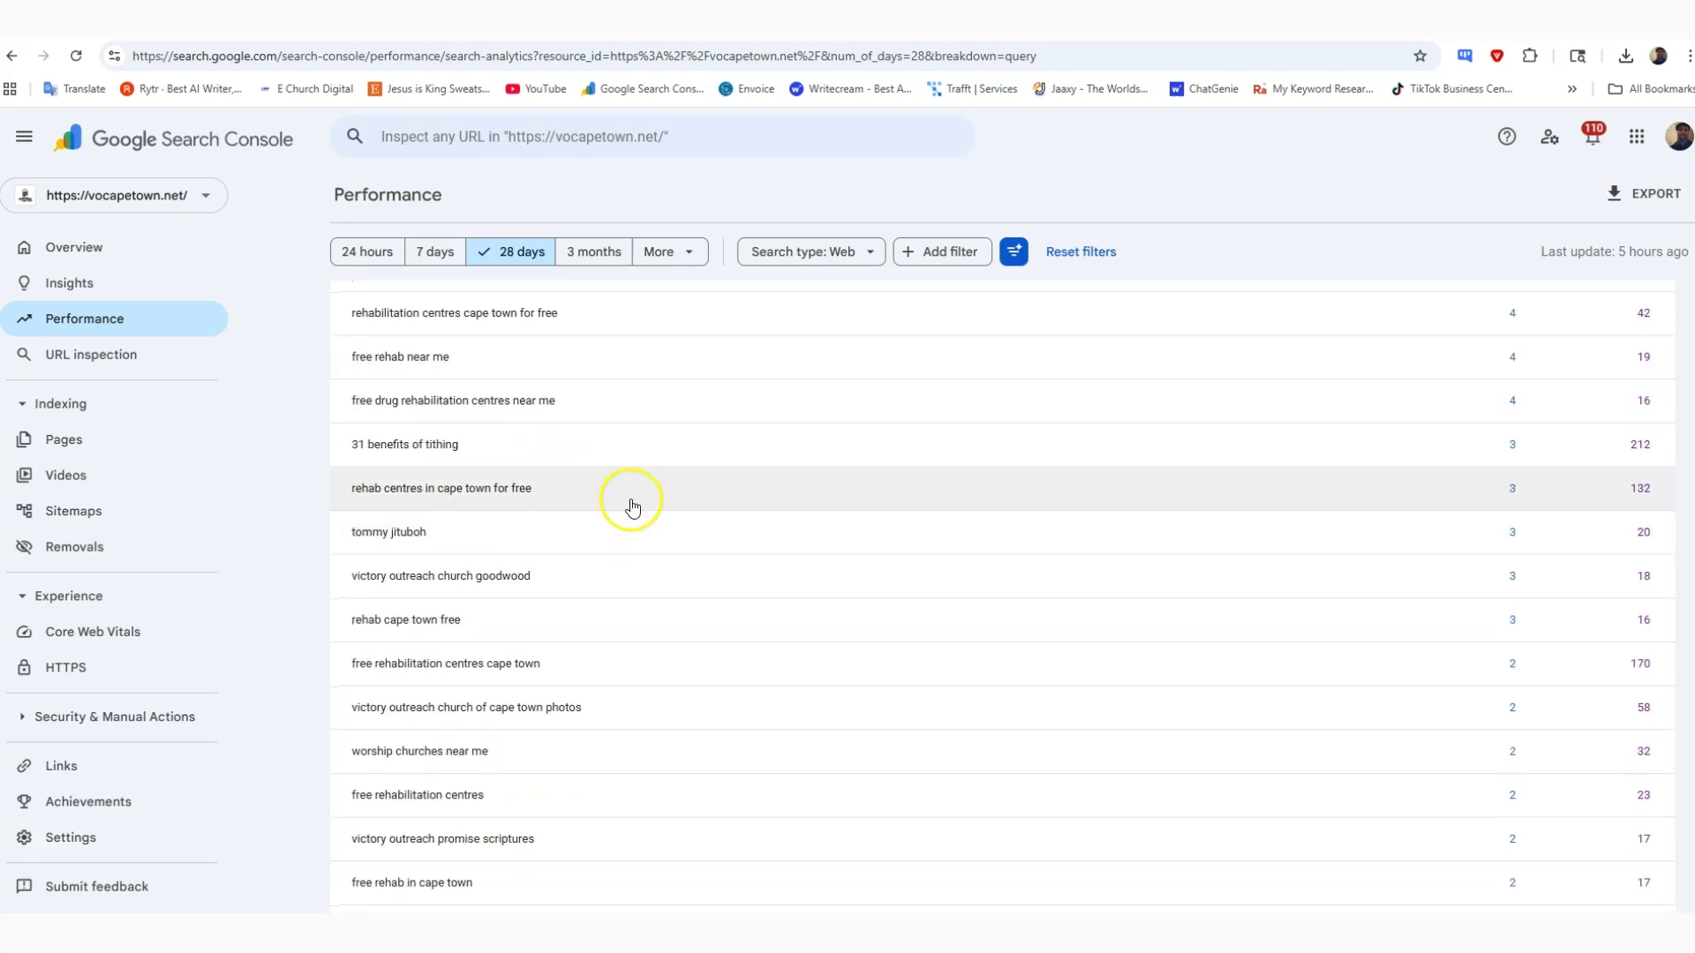